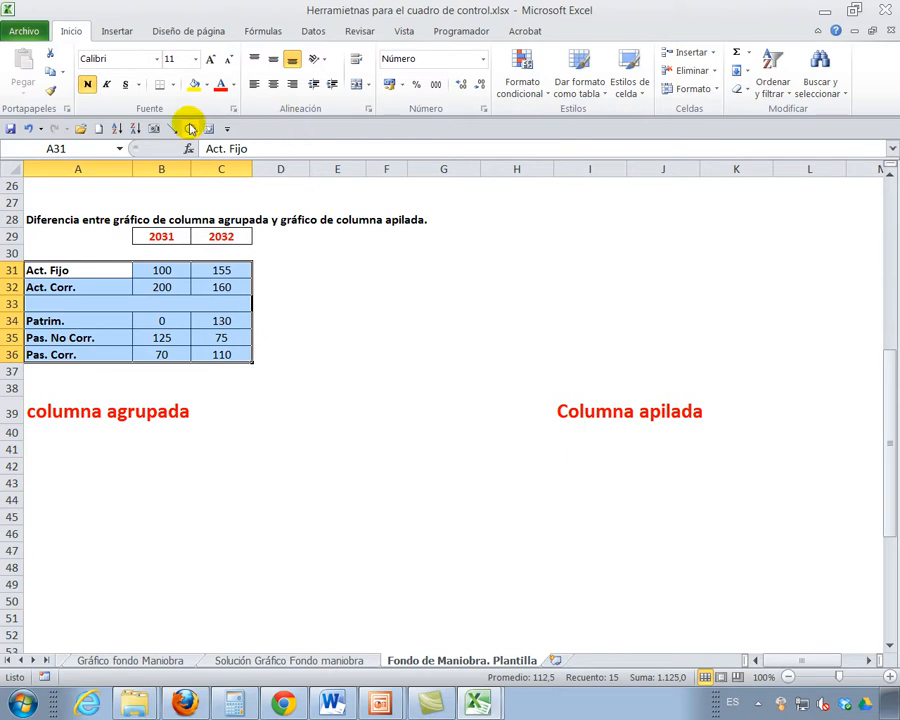
- Insert a 2-D clustered column chart from A31:C36 and place it, reduced in size, under the "columna agrupada" heading
left_click(118, 30)
left_click(268, 72)
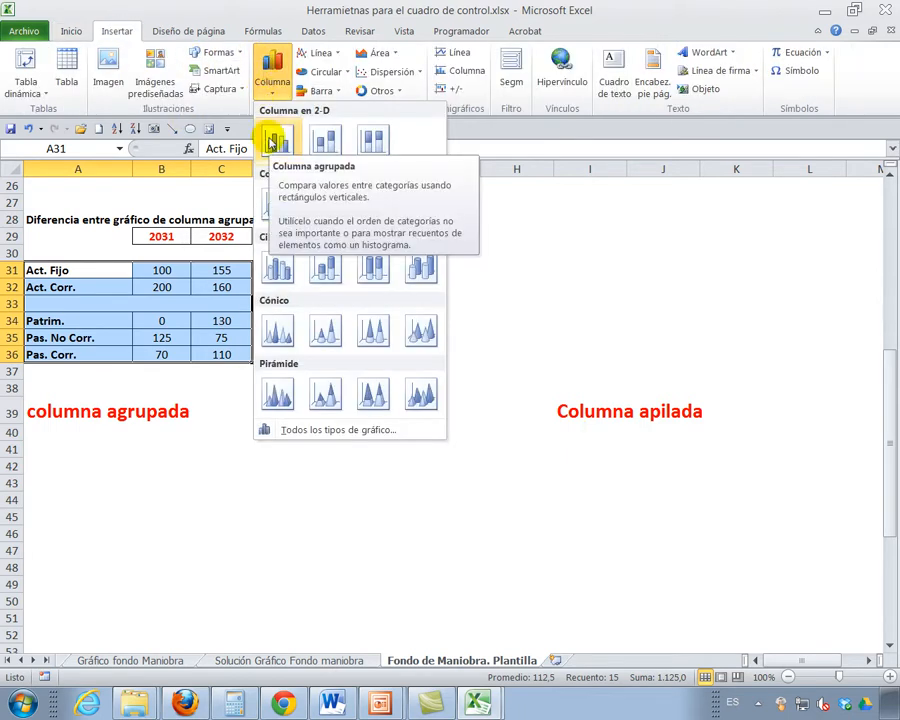
left_click(272, 142)
left_click_drag(675, 295, 376, 418)
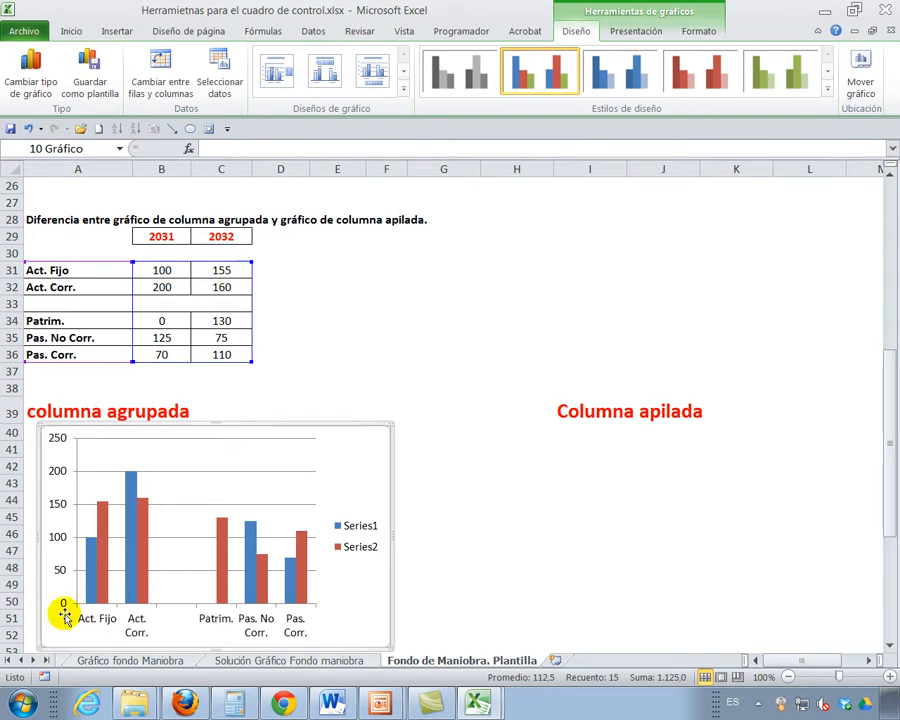
- Insert a 2-D stacked column chart from A31:C36 and fit it under the "Columna apilada" heading
left_click_drag(125, 268, 201, 357)
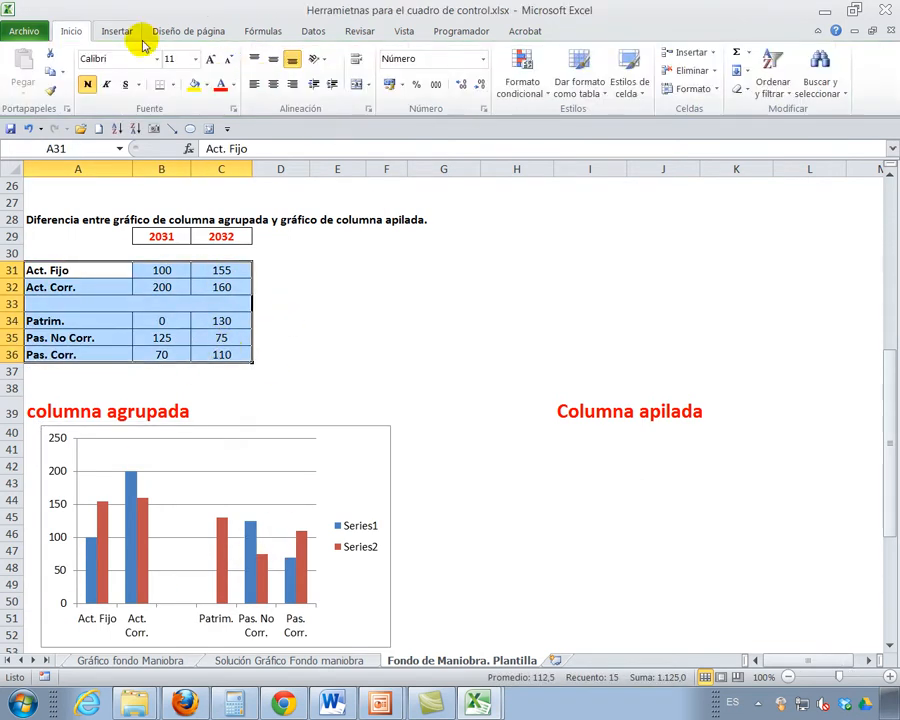
left_click(115, 32)
left_click(271, 68)
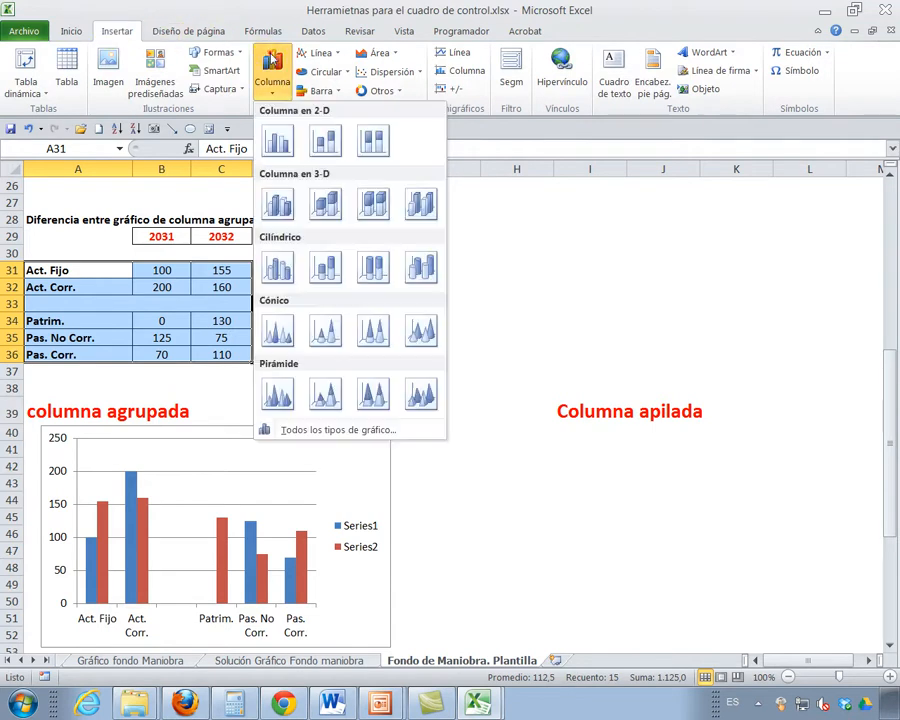
left_click(324, 142)
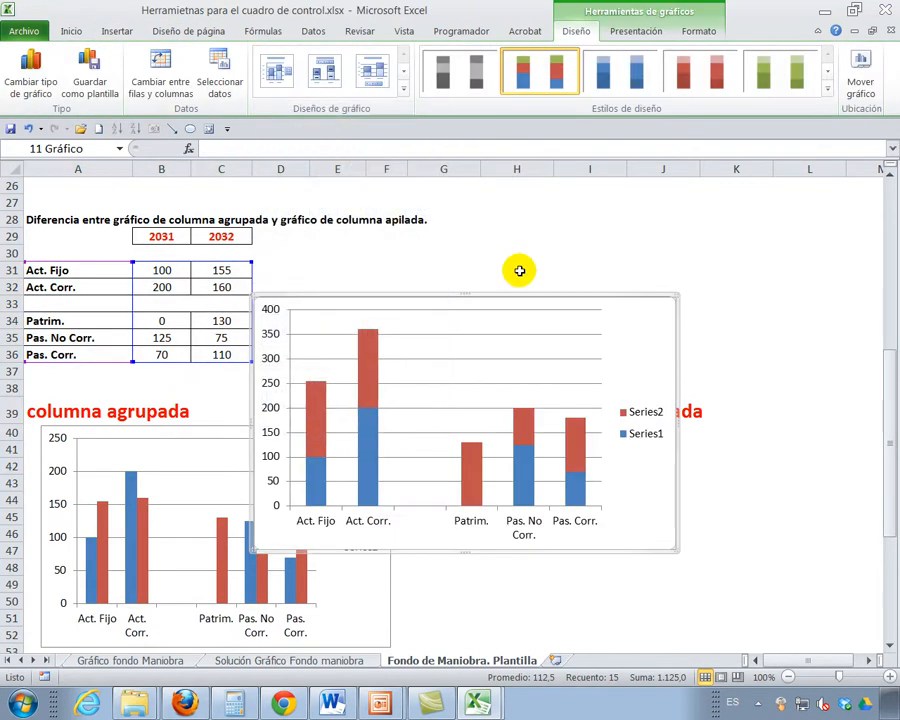
left_click_drag(675, 297, 544, 331)
left_click_drag(544, 384, 658, 408)
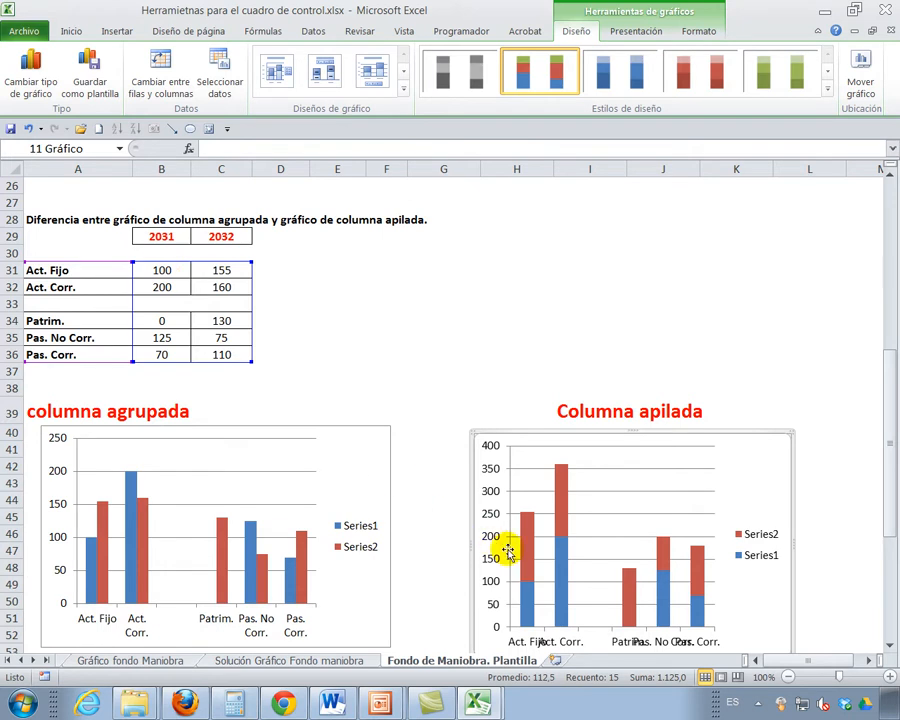
- Switch the rows and columns of the "Columna apilada" chart so that each balance item is stacked per year
mouse_move(530, 563)
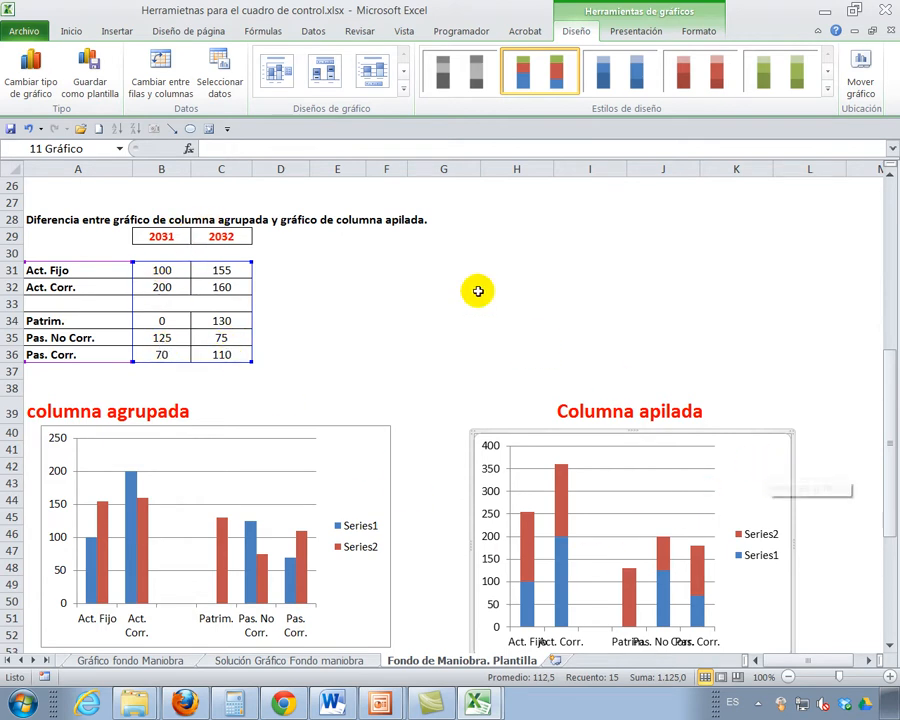
left_click(169, 90)
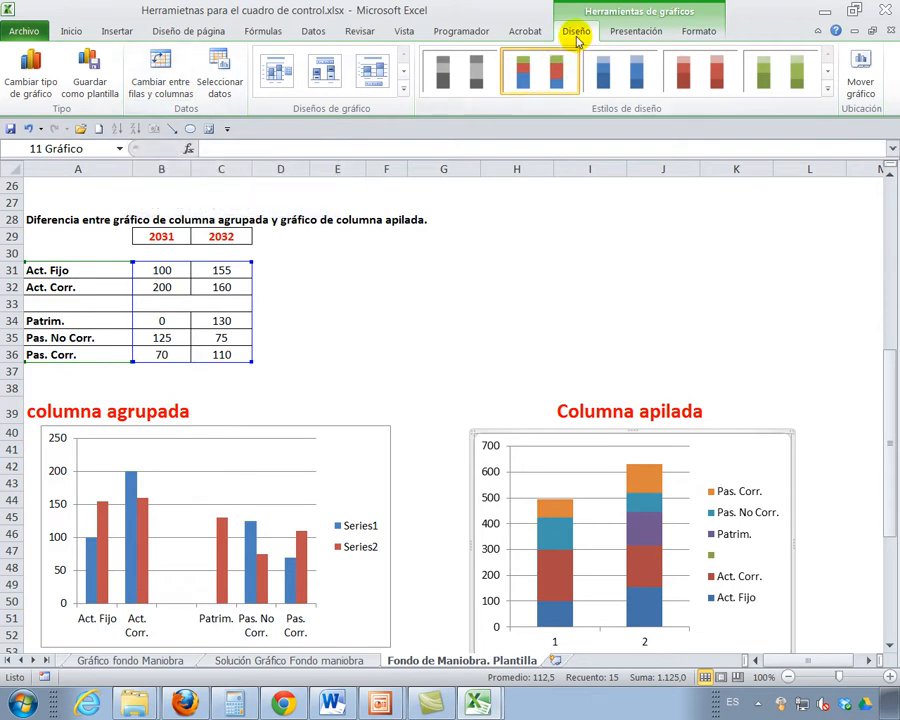
left_click(155, 88)
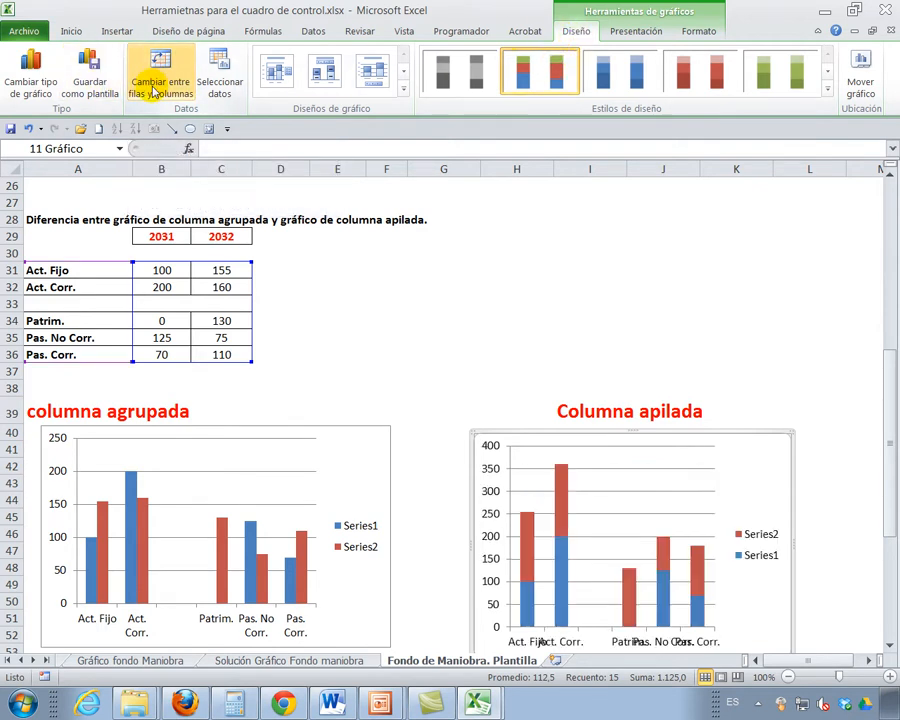
left_click(154, 89)
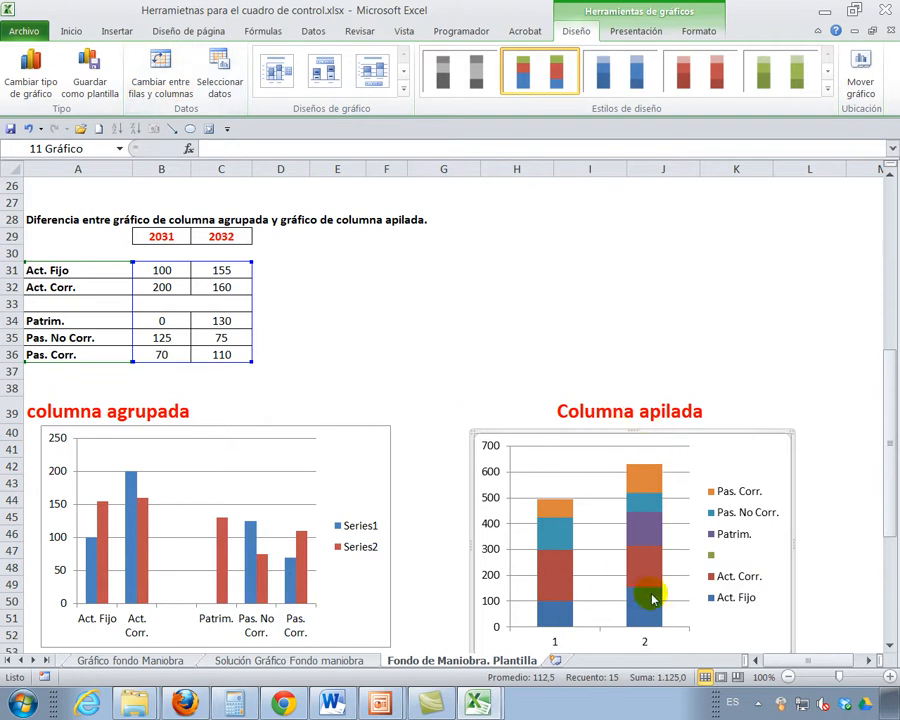
- Hide rows 27 to 55, which contain the chart comparison example
left_click_drag(8, 202, 43, 614)
right_click(14, 604)
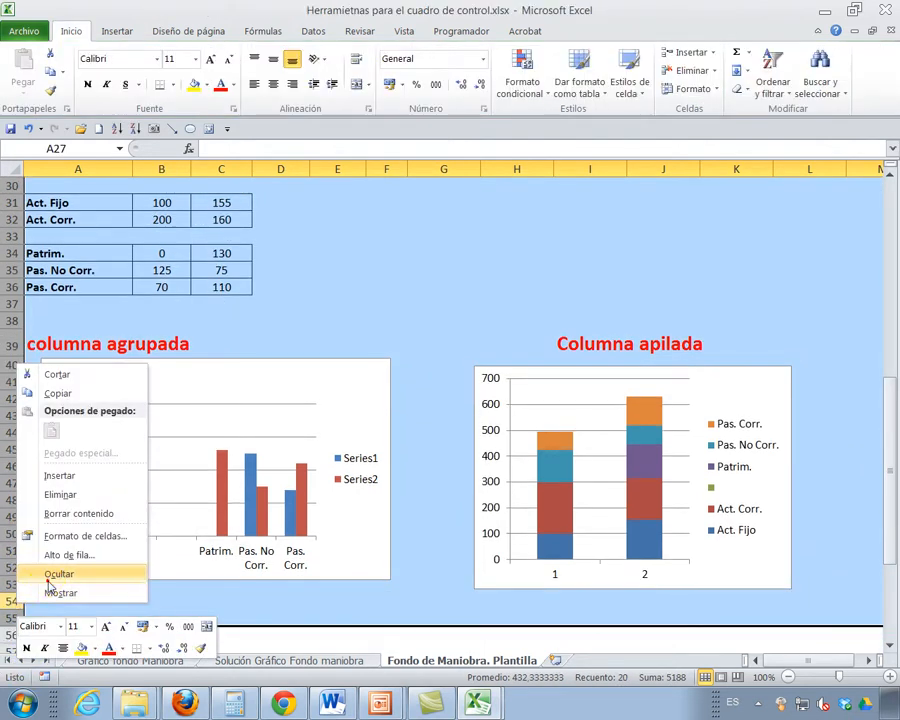
left_click(24, 572)
left_click(344, 483)
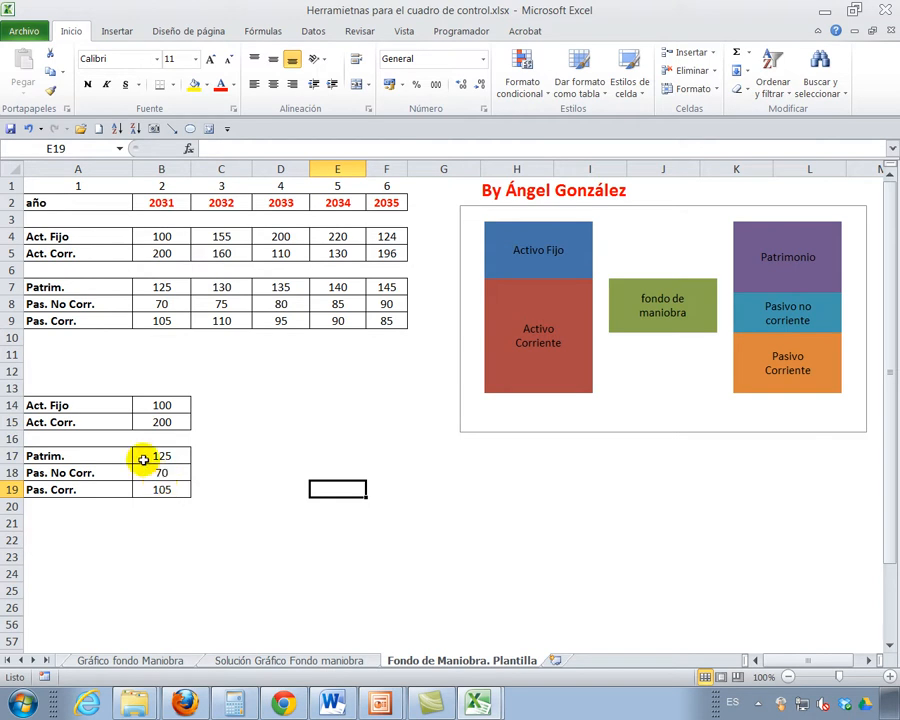
- Insert a 2-D stacked column chart from the balance data in A14:B19
left_click_drag(47, 405, 142, 489)
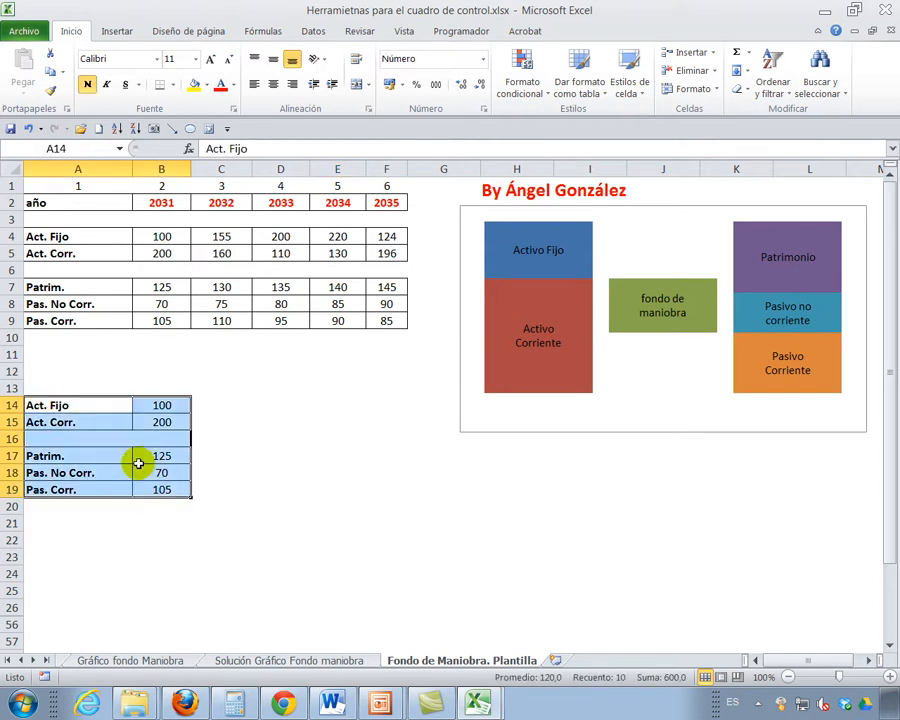
left_click(116, 33)
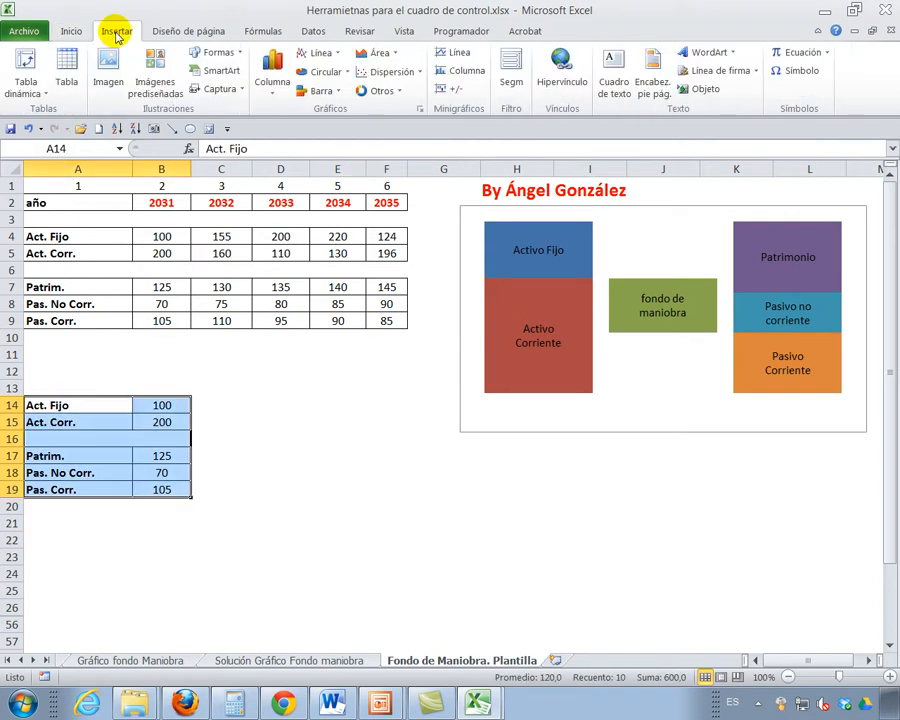
left_click(270, 80)
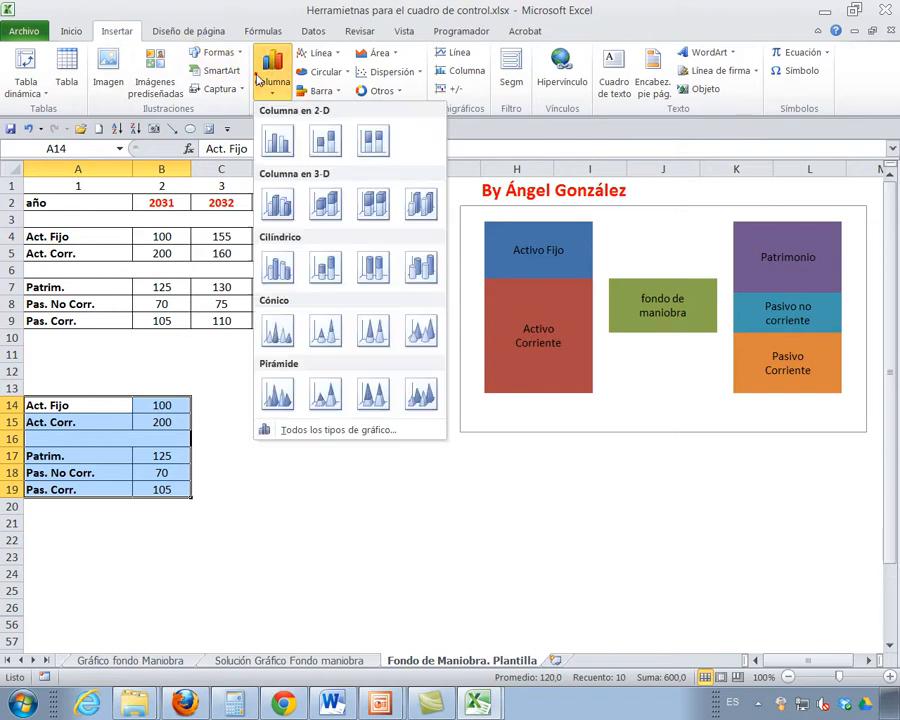
left_click(316, 143)
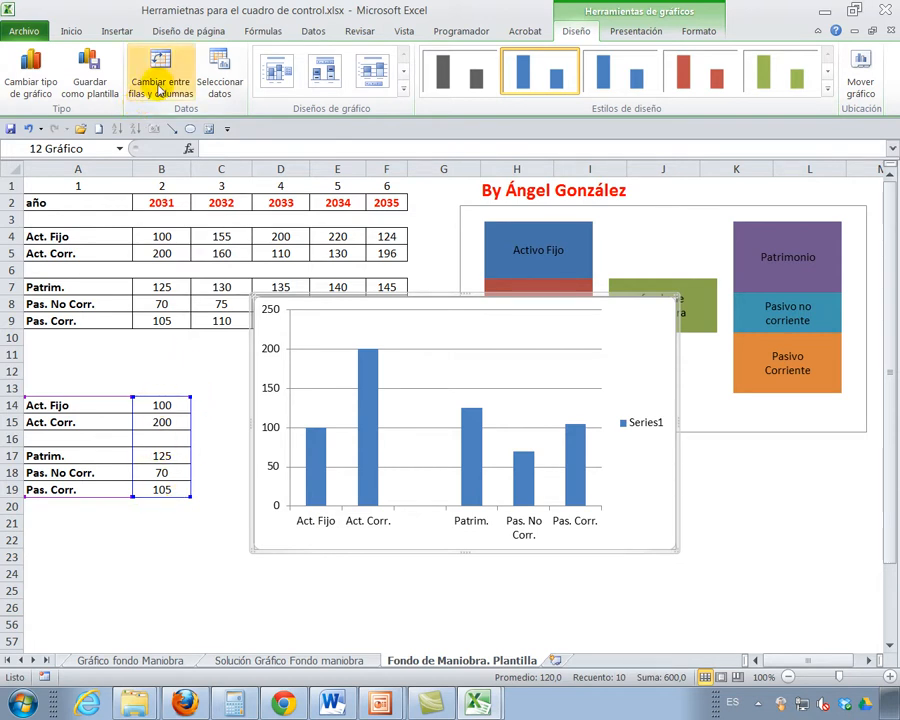
- Switch the rows and columns of the A14:B19 chart and move it below the yearly data table
left_click(160, 88)
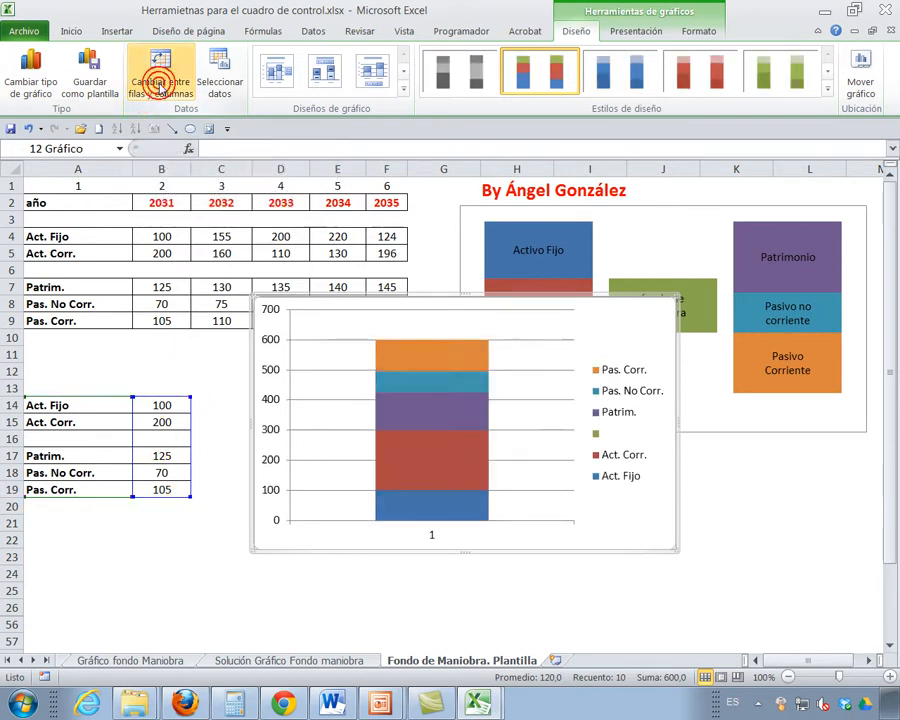
left_click_drag(600, 303, 660, 406)
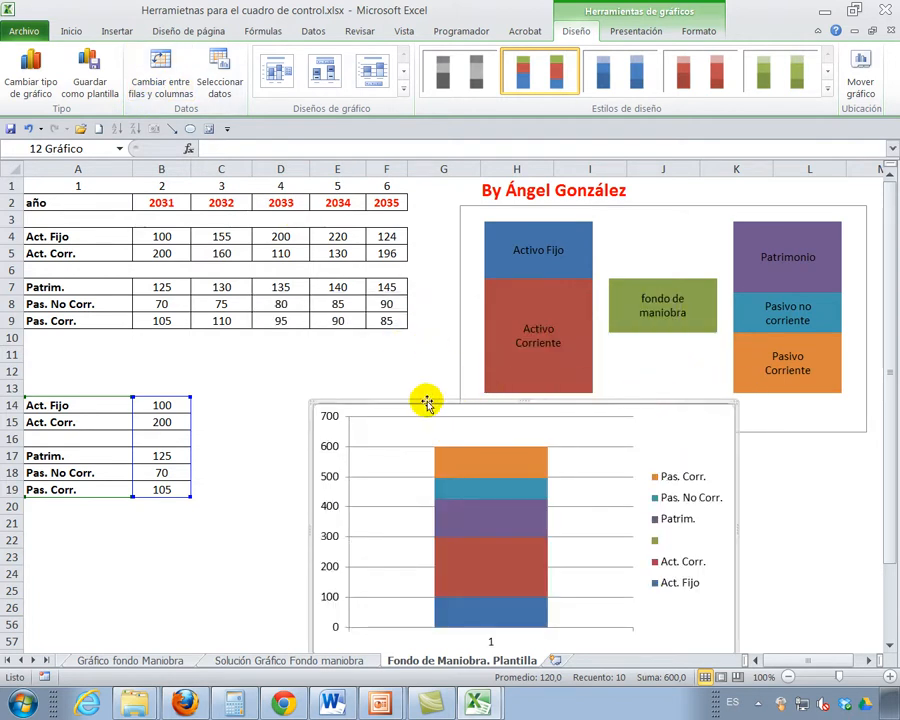
left_click_drag(418, 401, 398, 380)
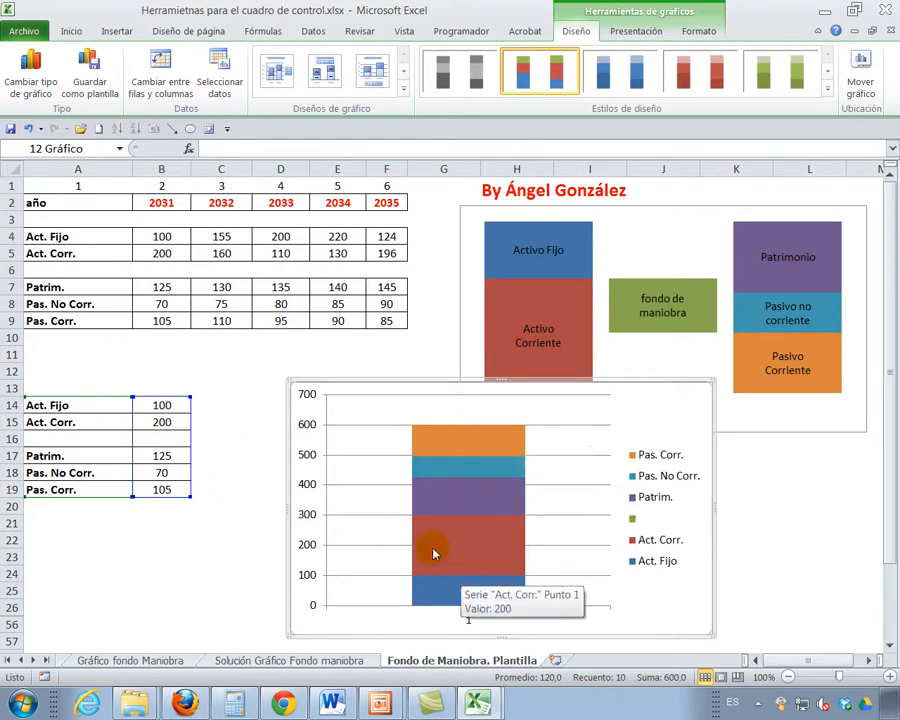
- Delete the single-column stacked chart based on A14:B19
left_click(238, 494)
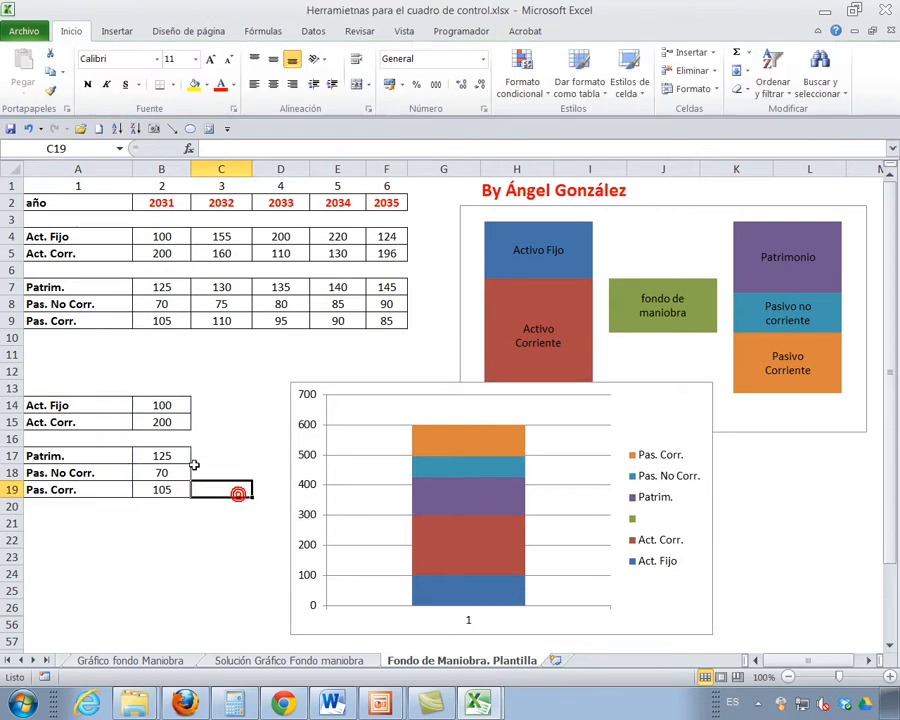
left_click(165, 453)
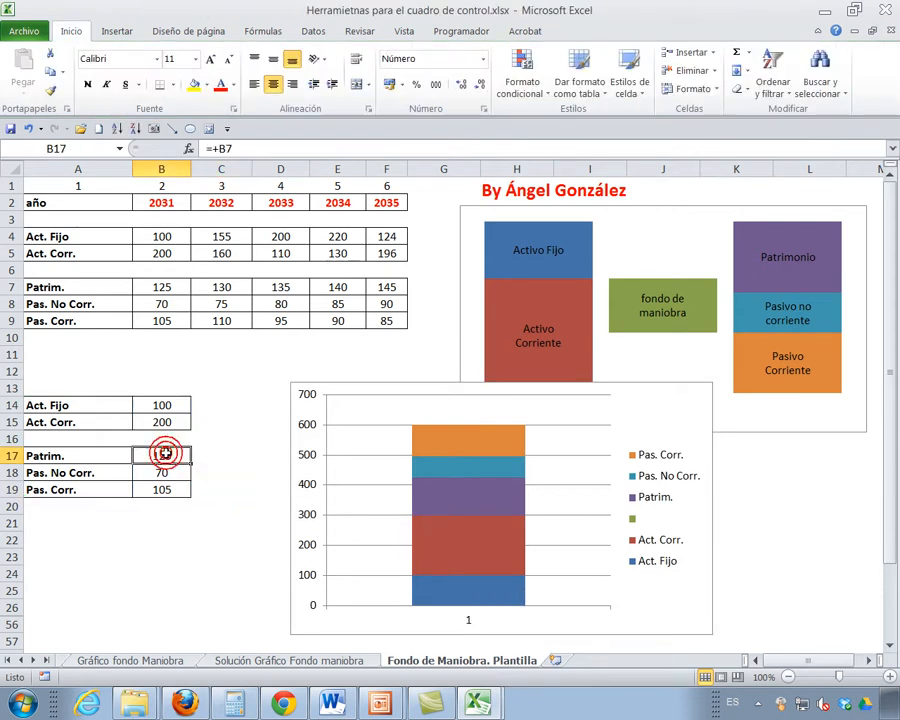
left_click(313, 383)
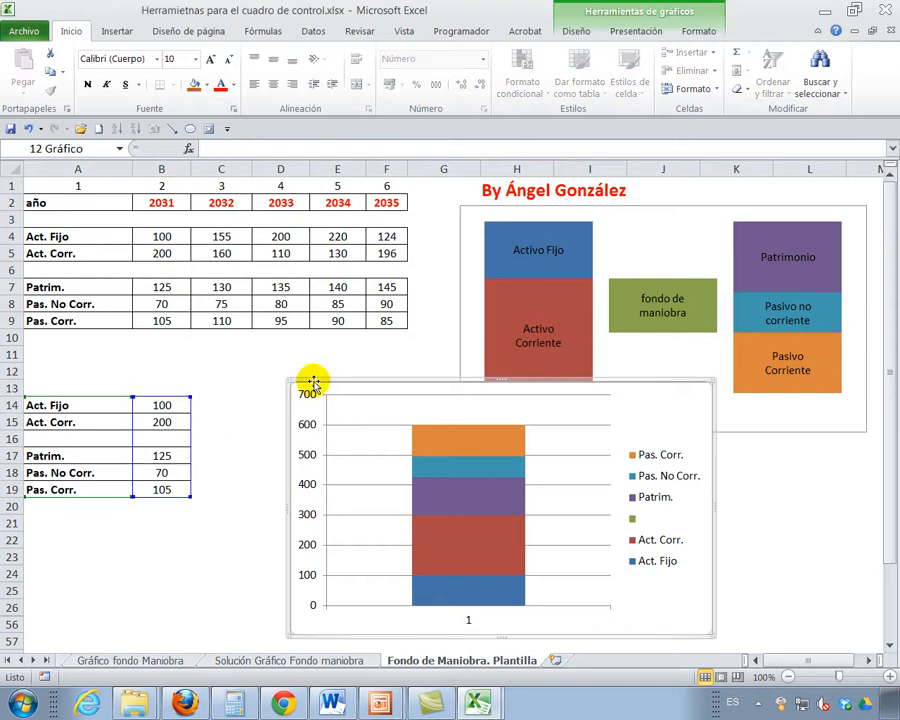
key("Delete")
- Clear B17:B19, link C17 to B7 with a formula, and fill it down to C19
left_click_drag(175, 456, 176, 489)
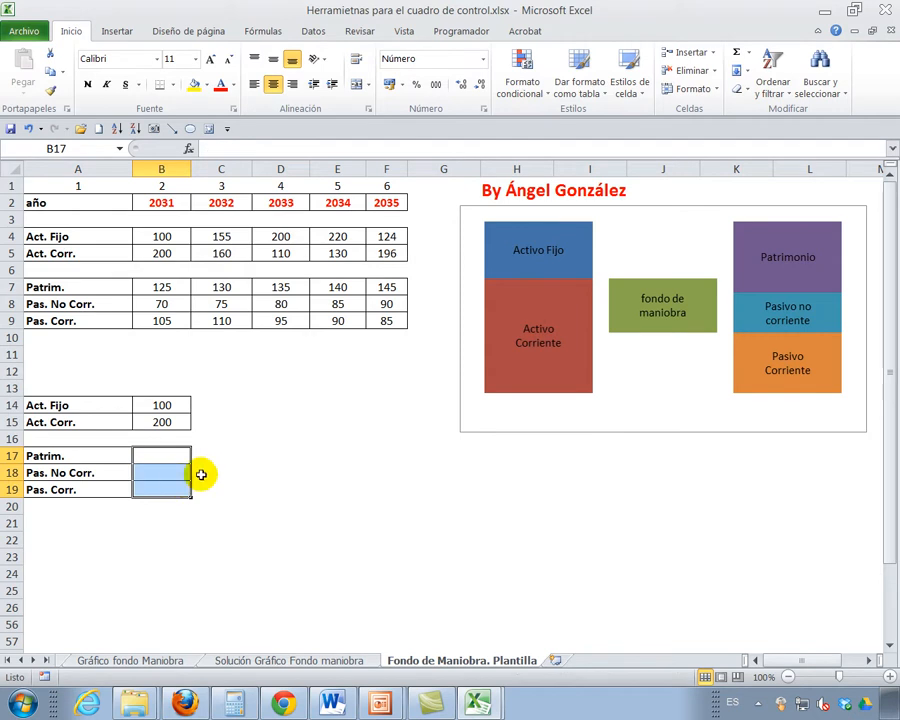
left_click(214, 454)
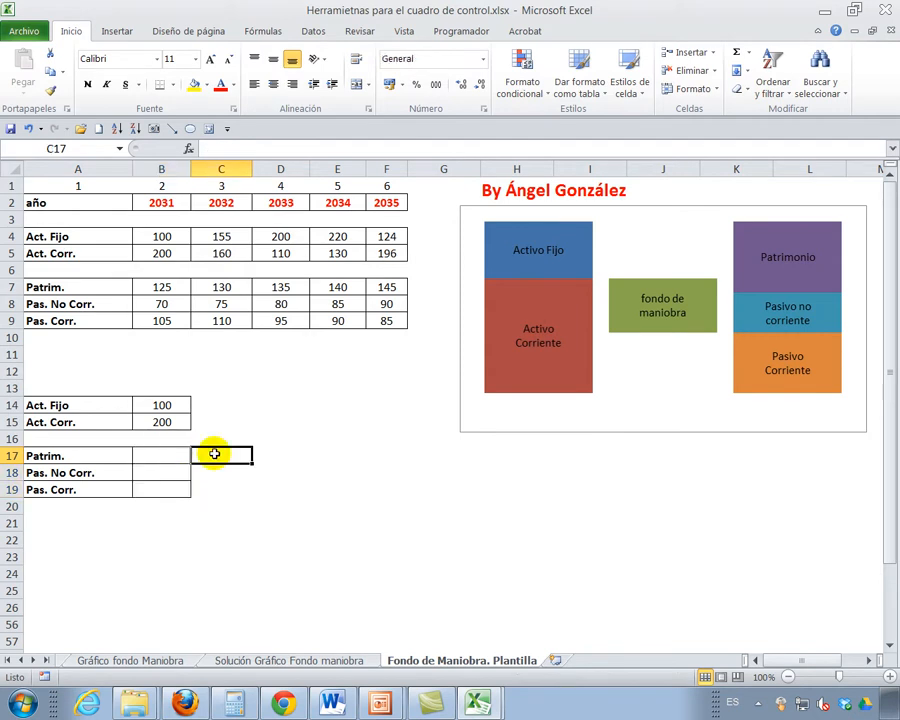
type("=")
left_click(171, 287)
key("Return")
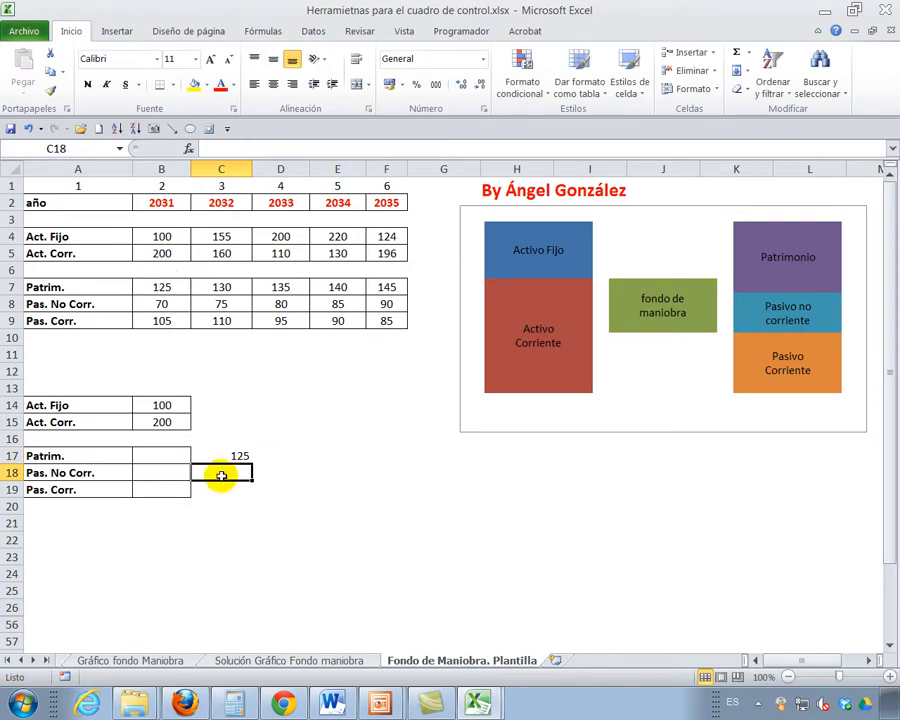
left_click(203, 451)
left_click_drag(252, 462, 245, 492)
- Insert a 2-D stacked column chart from A14:C19
left_click_drag(48, 405, 234, 488)
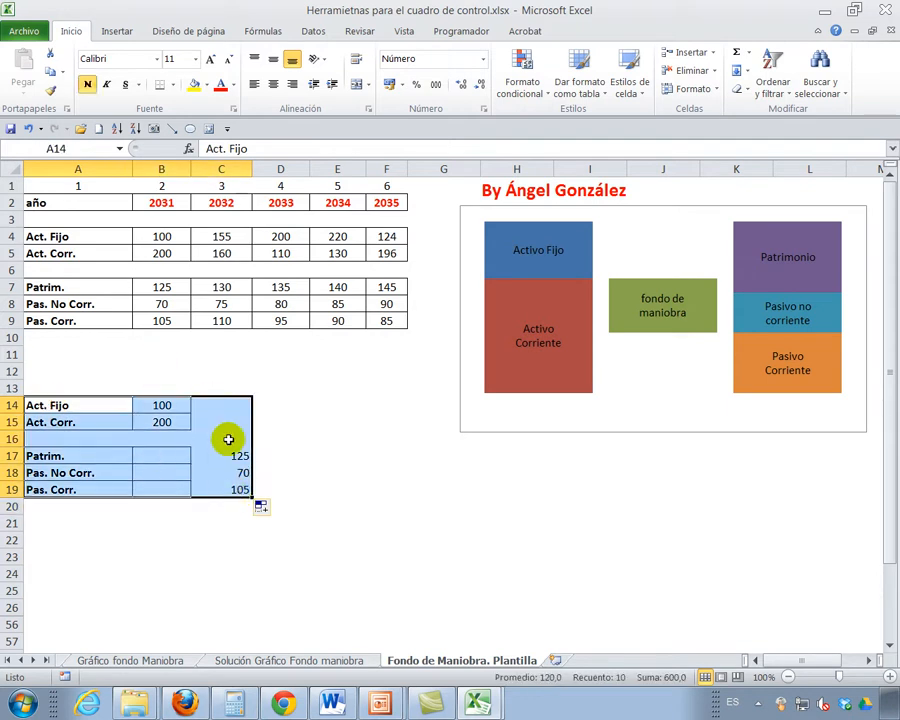
left_click(122, 33)
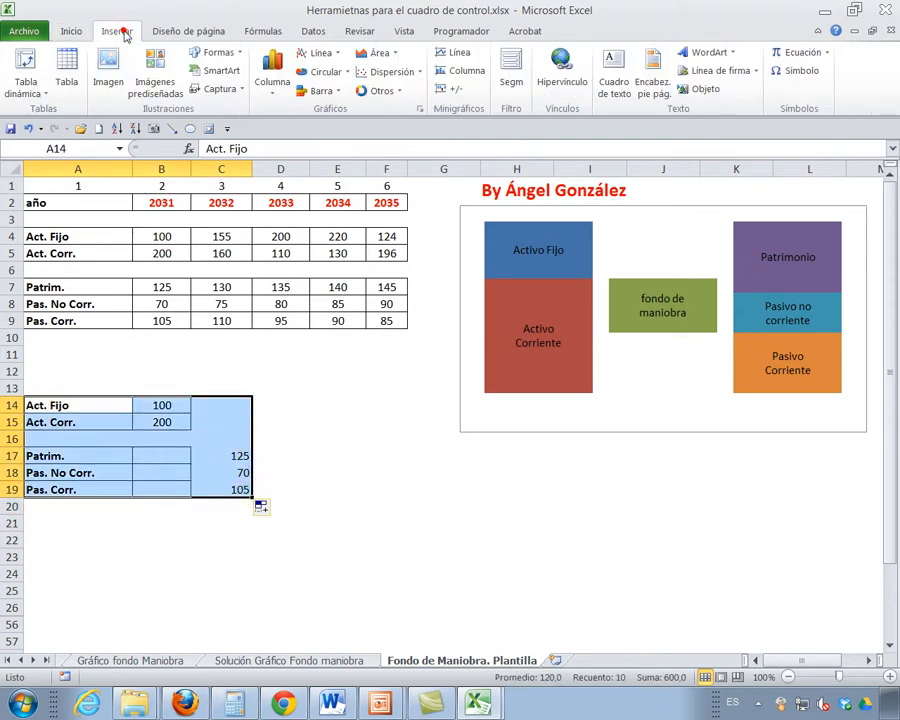
left_click(280, 70)
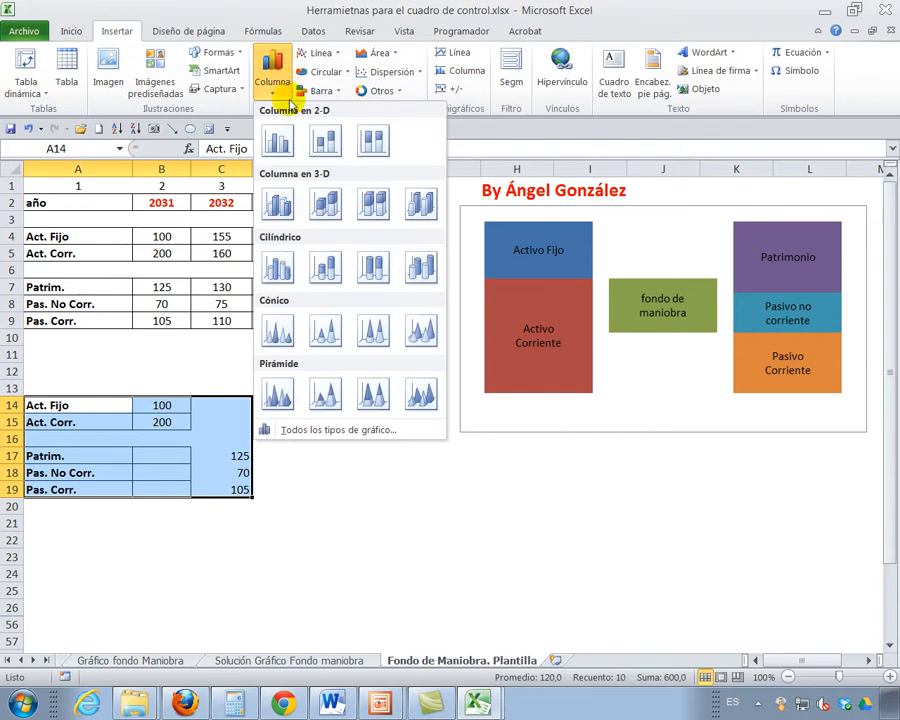
left_click(326, 140)
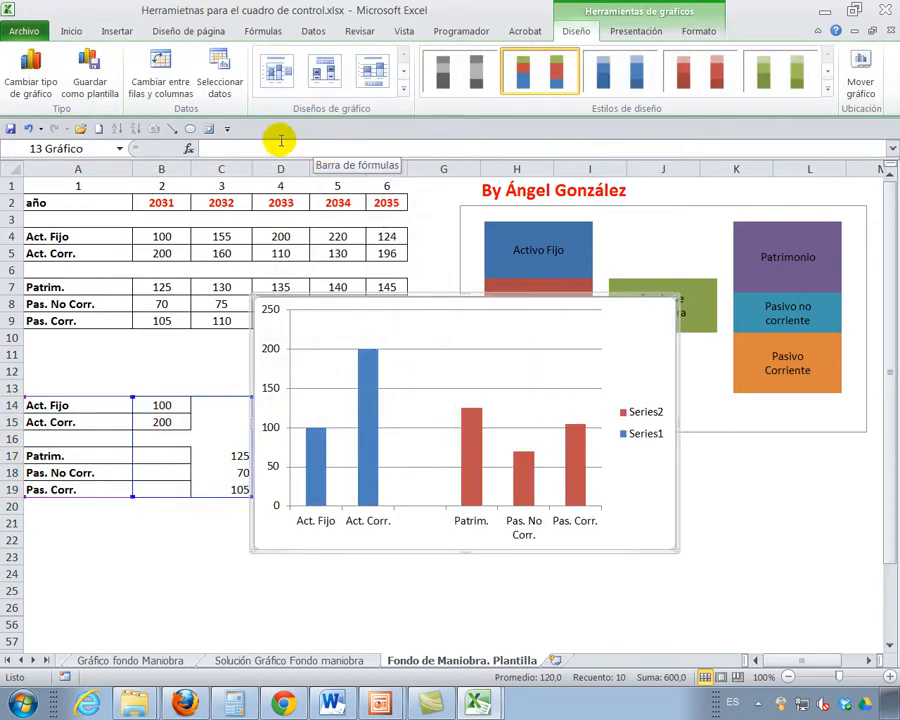
- Switch the rows and columns of the A14:C19 chart and move it beside its data, clear of the yearly table
left_click(172, 70)
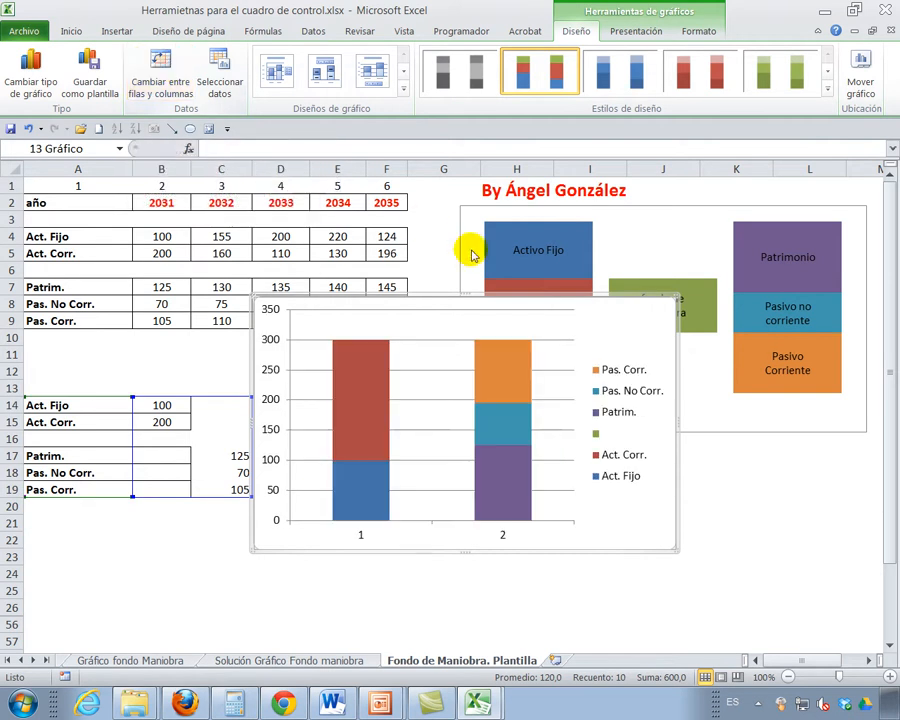
left_click_drag(582, 304, 660, 353)
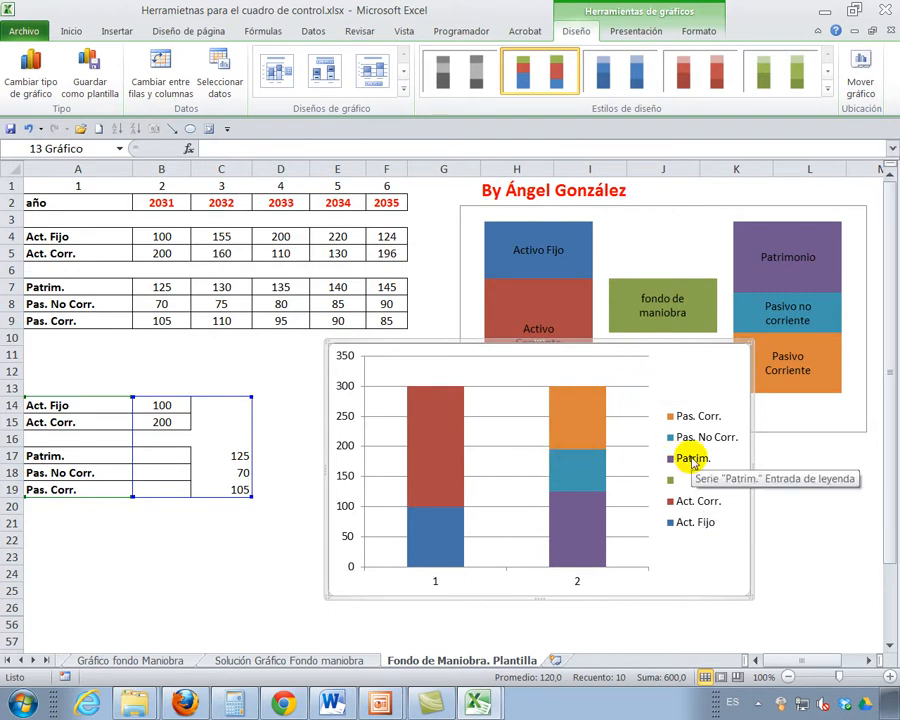
left_click_drag(648, 353, 674, 383)
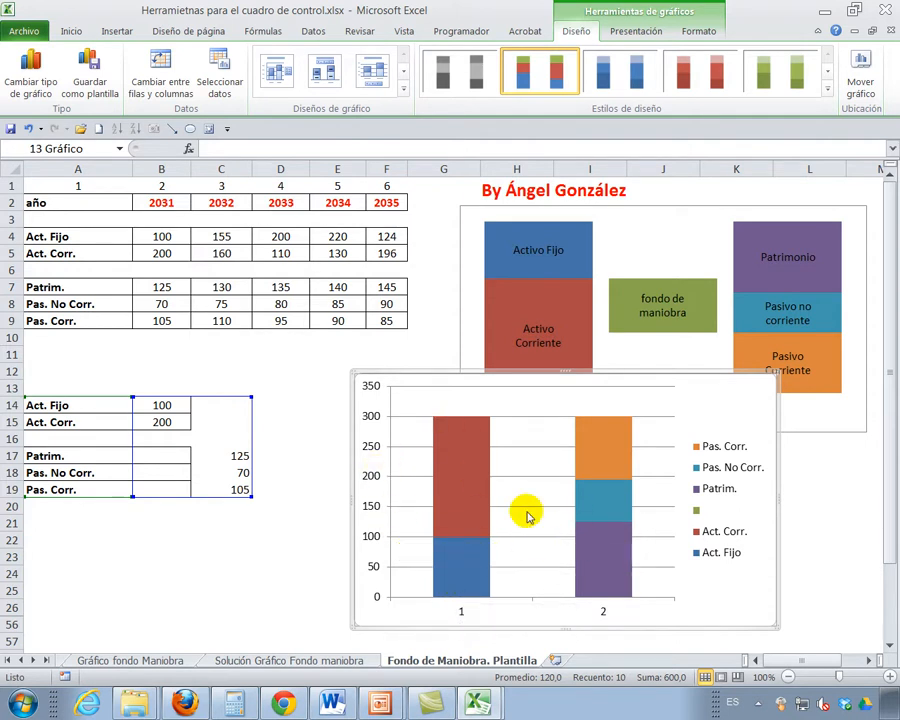
- Set the stacked chart's vertical axis to show its values in reverse order
left_click(376, 508)
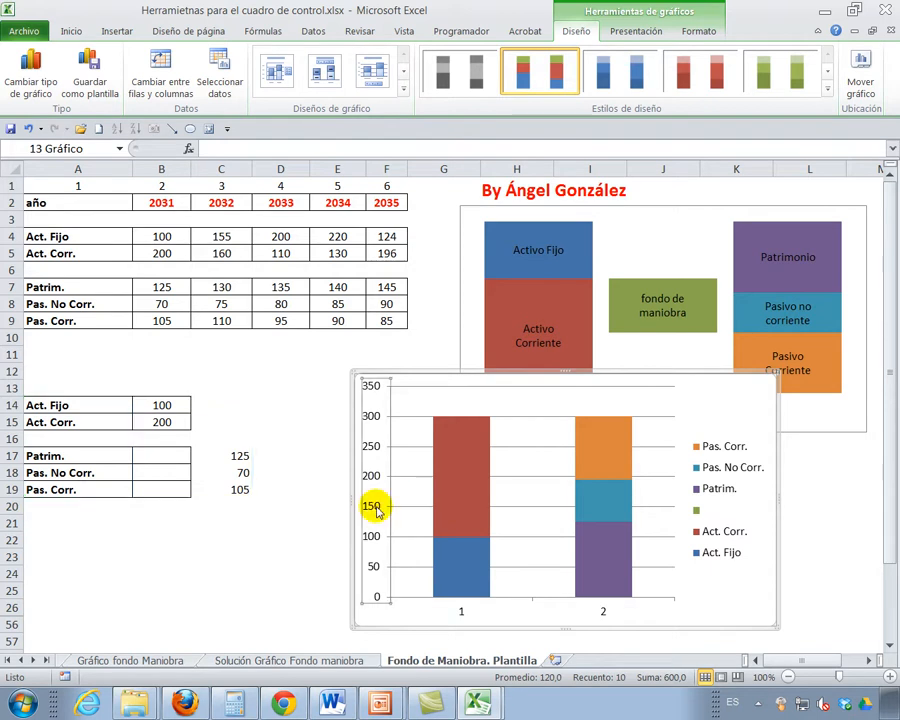
right_click(376, 508)
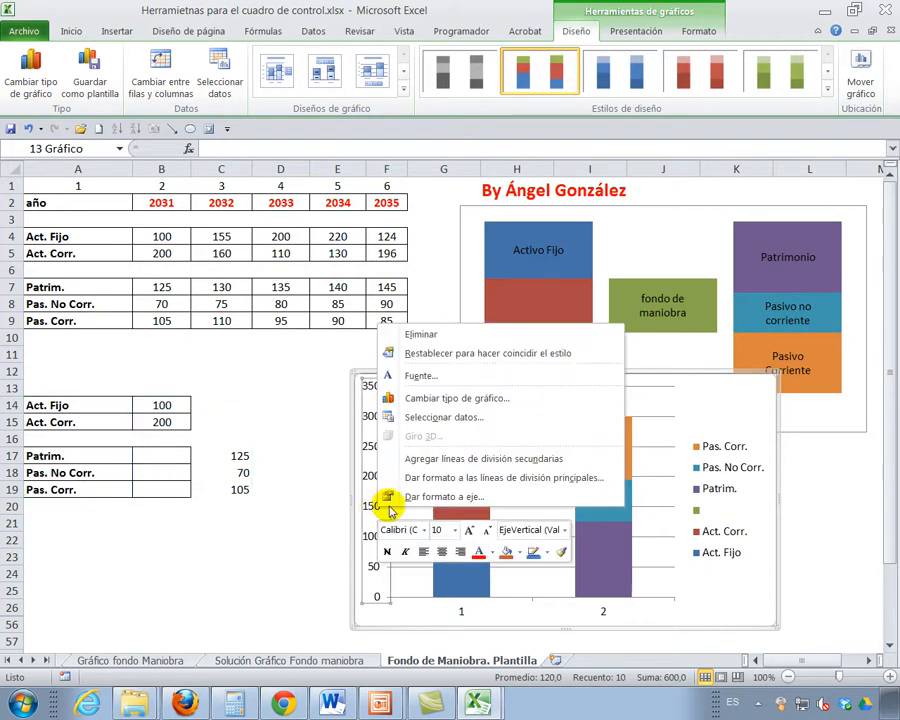
left_click(444, 500)
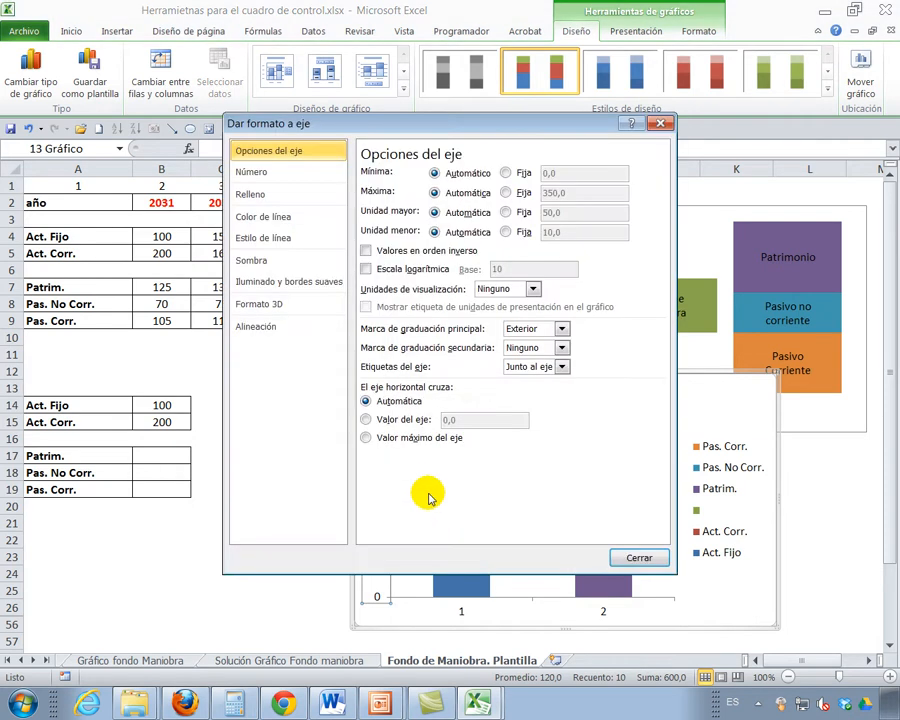
left_click(394, 254)
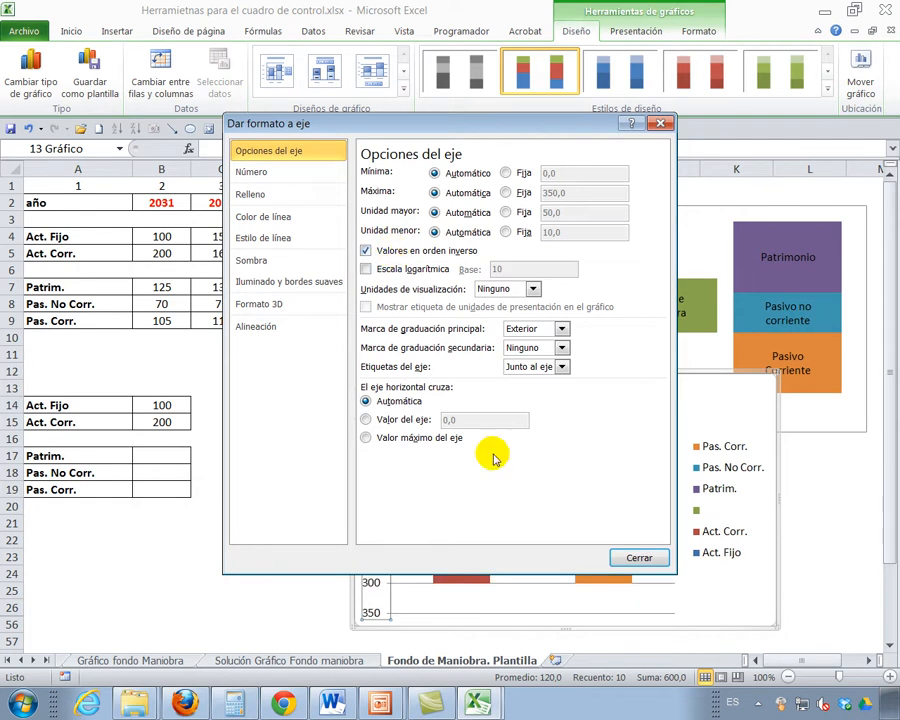
left_click(640, 558)
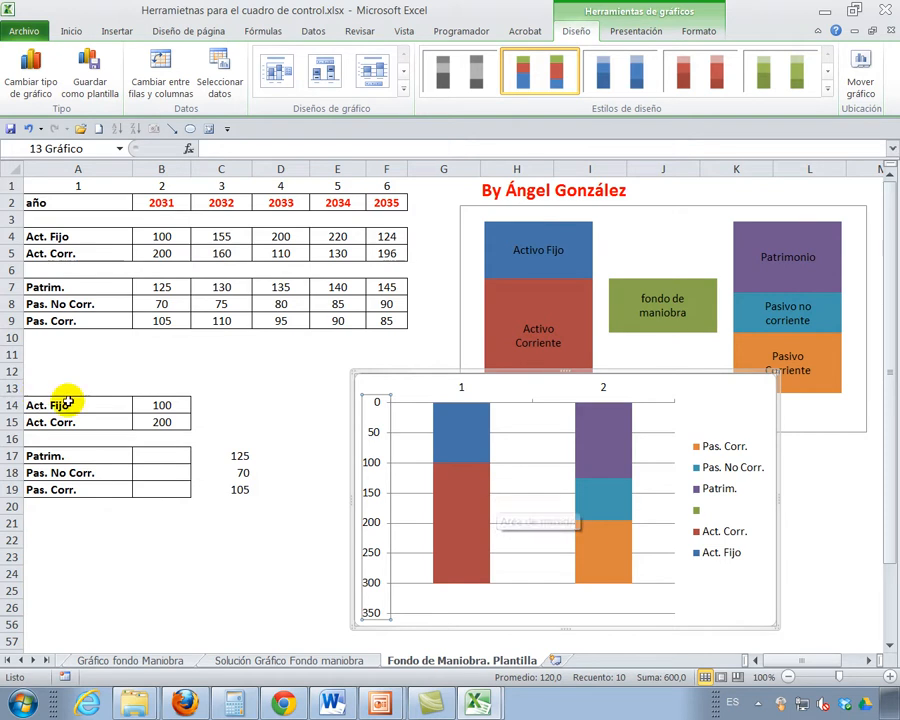
- Delete the vertical axis and the legend from the stacked column chart
left_click(373, 500)
left_click(371, 484)
left_click(371, 465)
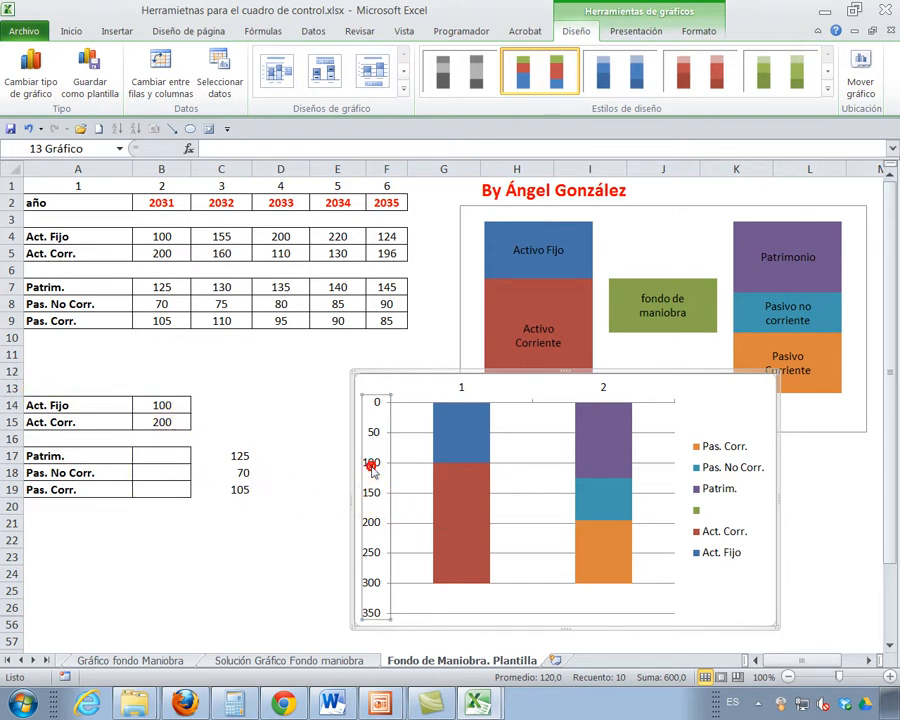
key("Delete")
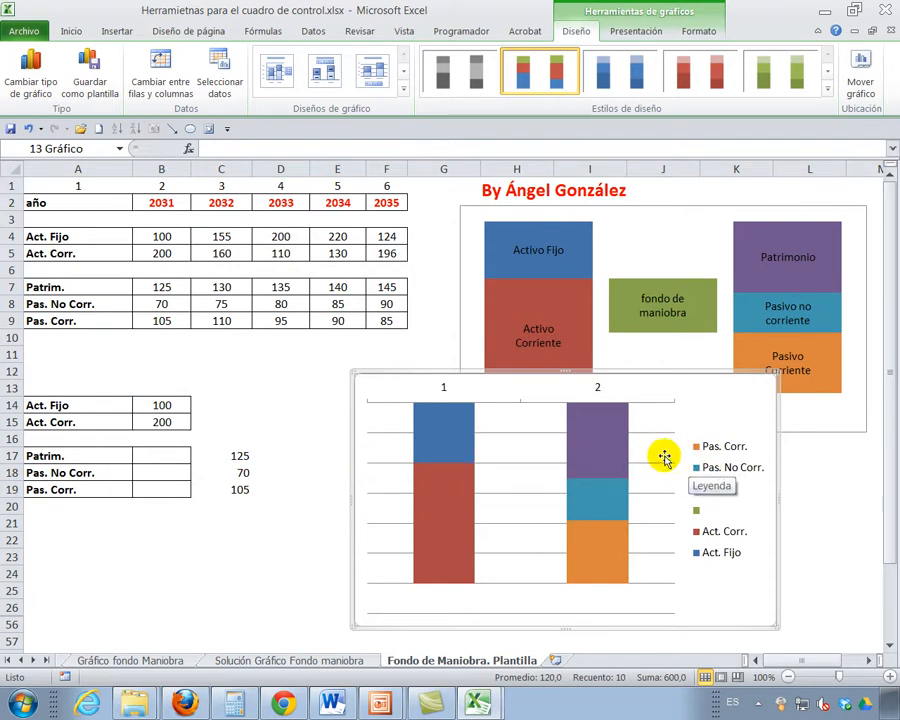
left_click(719, 471)
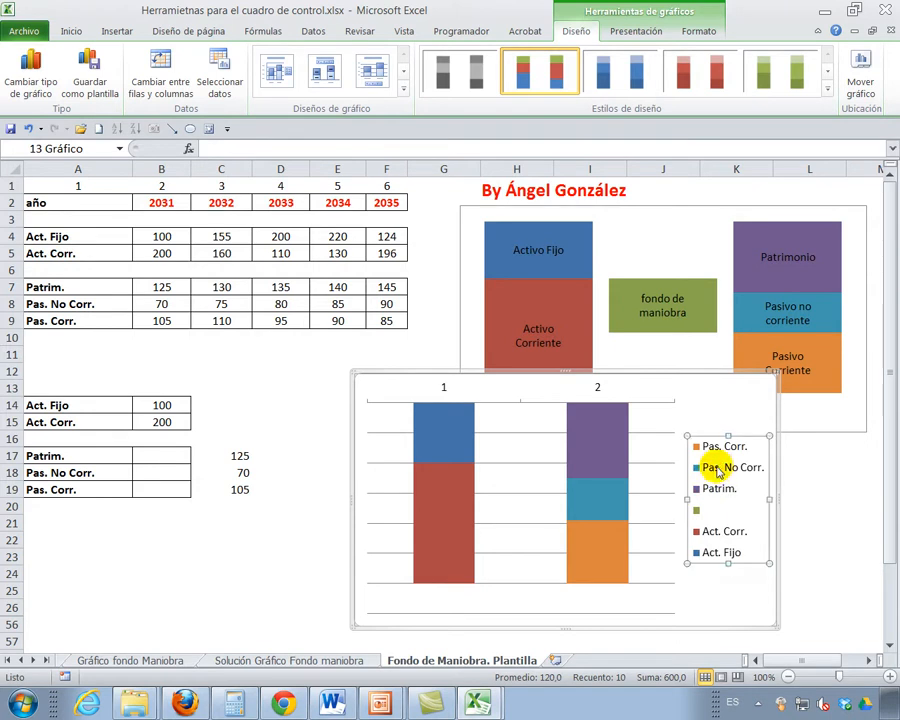
key("Delete")
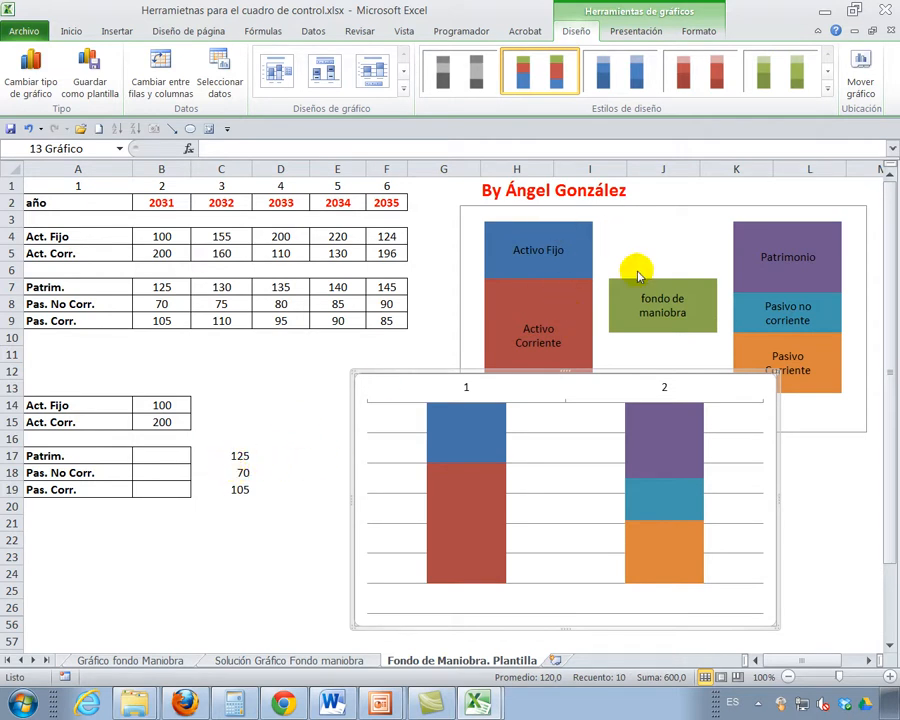
- Move the liability values from C17:C19 to D17:D19 and enter the label "Fondo de Maniobra" in A16
left_click_drag(242, 456, 270, 483)
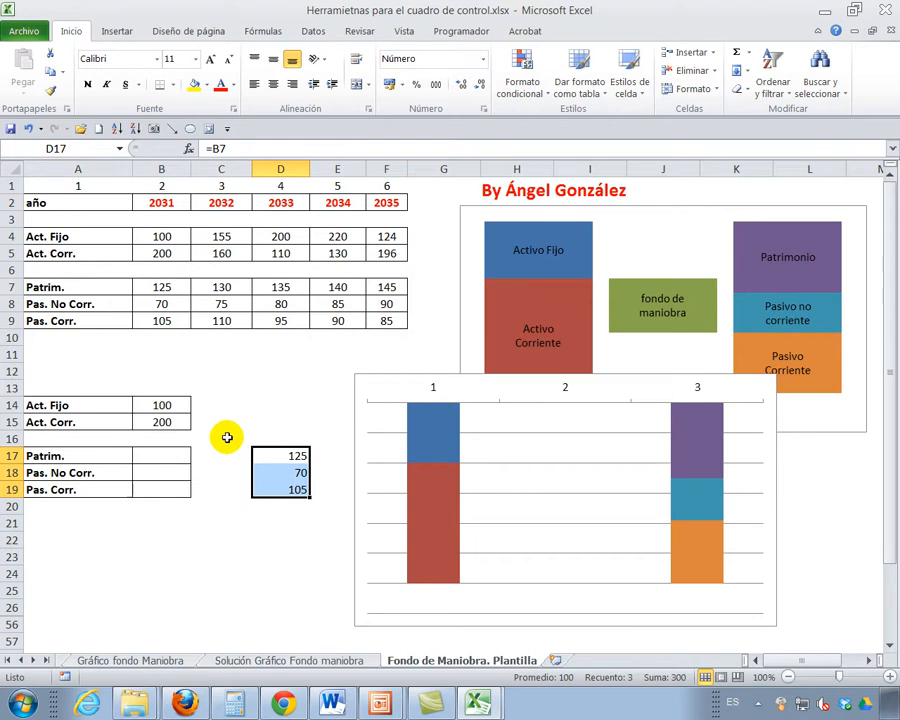
left_click(102, 437)
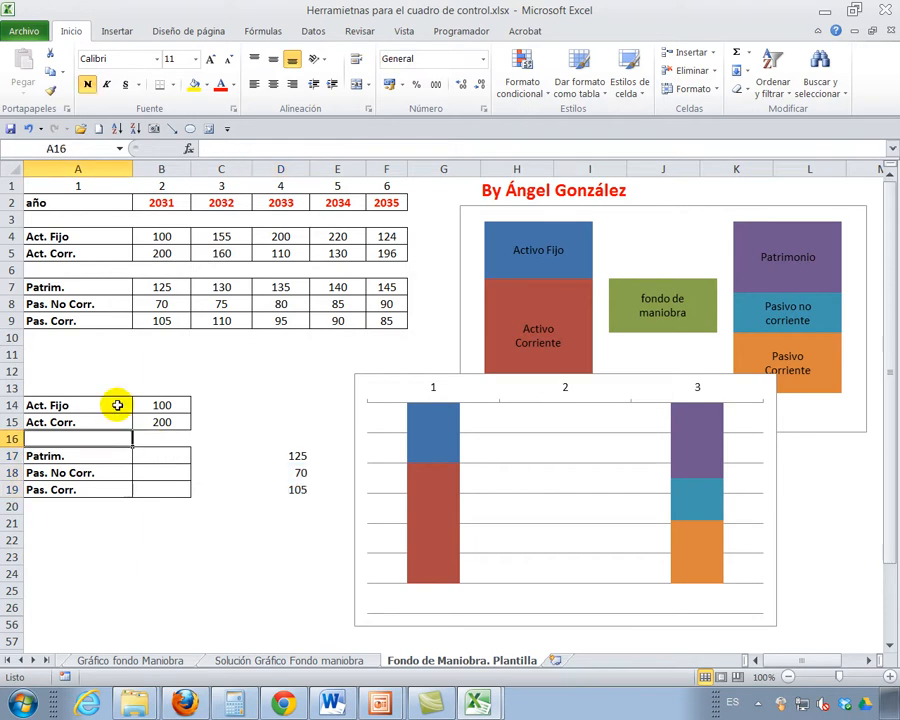
type("Fondo de Maniob")
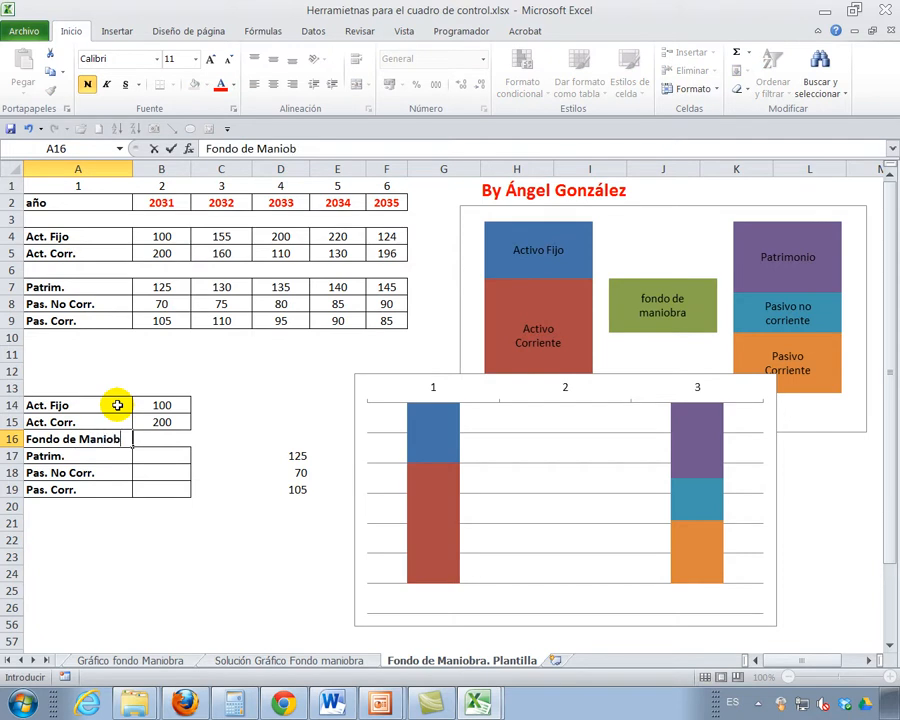
type("ra")
key("Tab")
key("Tab")
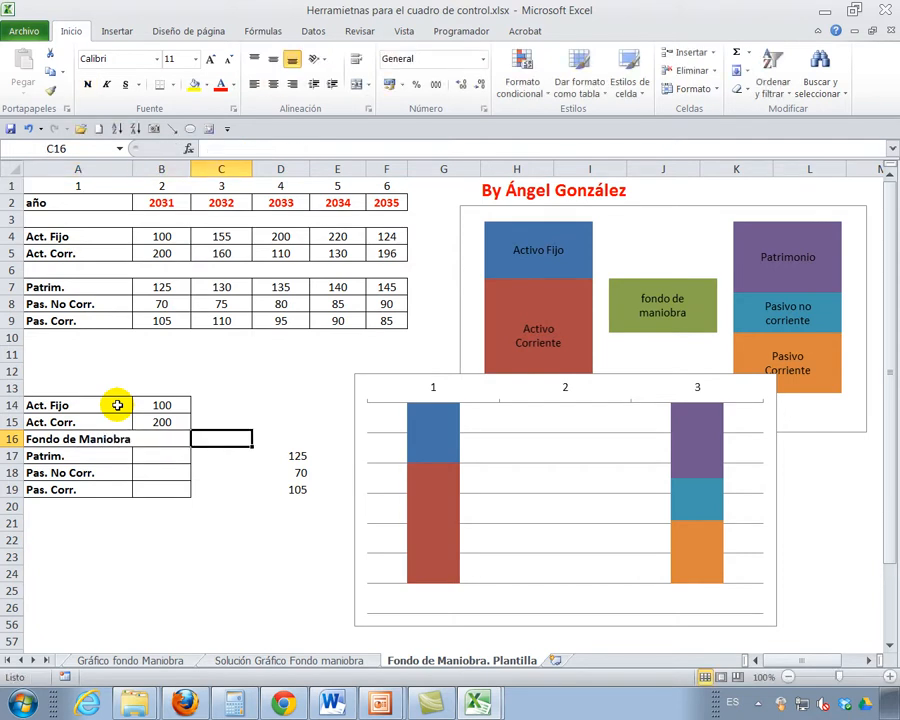
- Try calculating the working capital in C16 as +B15-D19, and clear the cell
type("+")
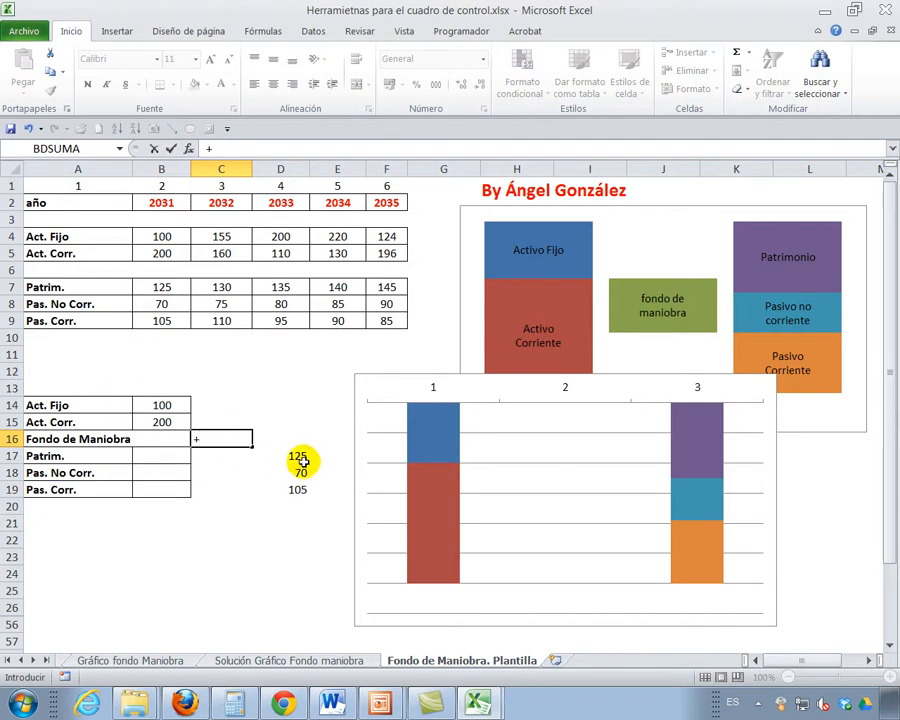
left_click(146, 422)
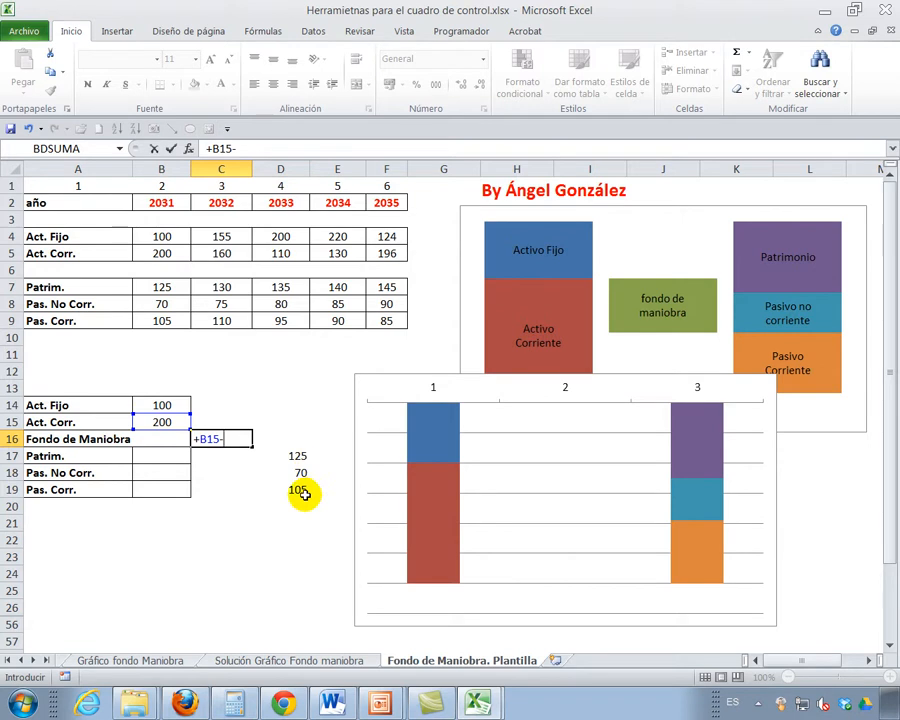
key("Return")
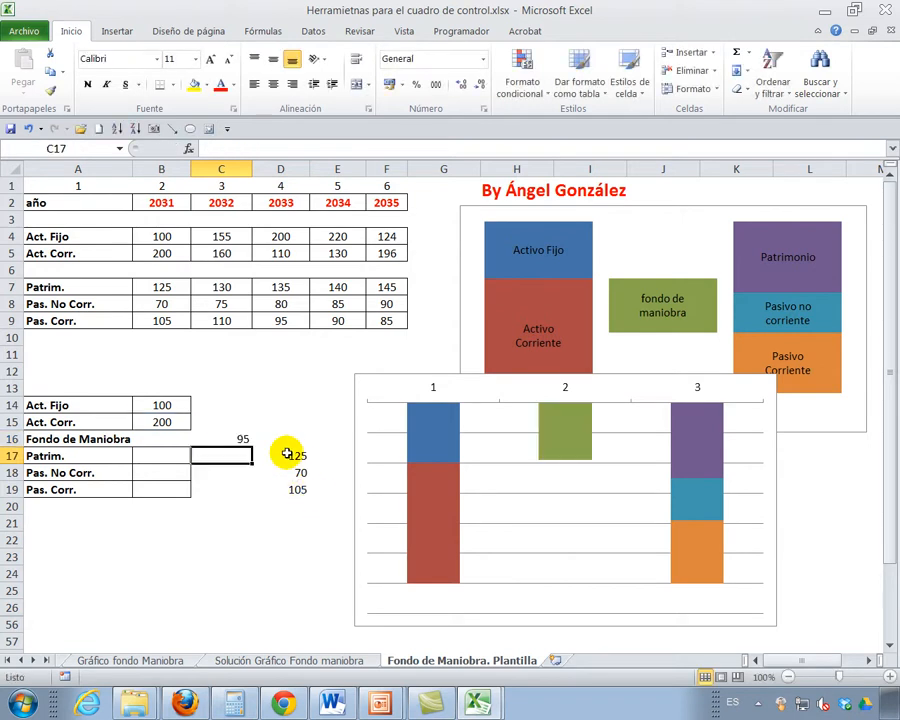
left_click(240, 439)
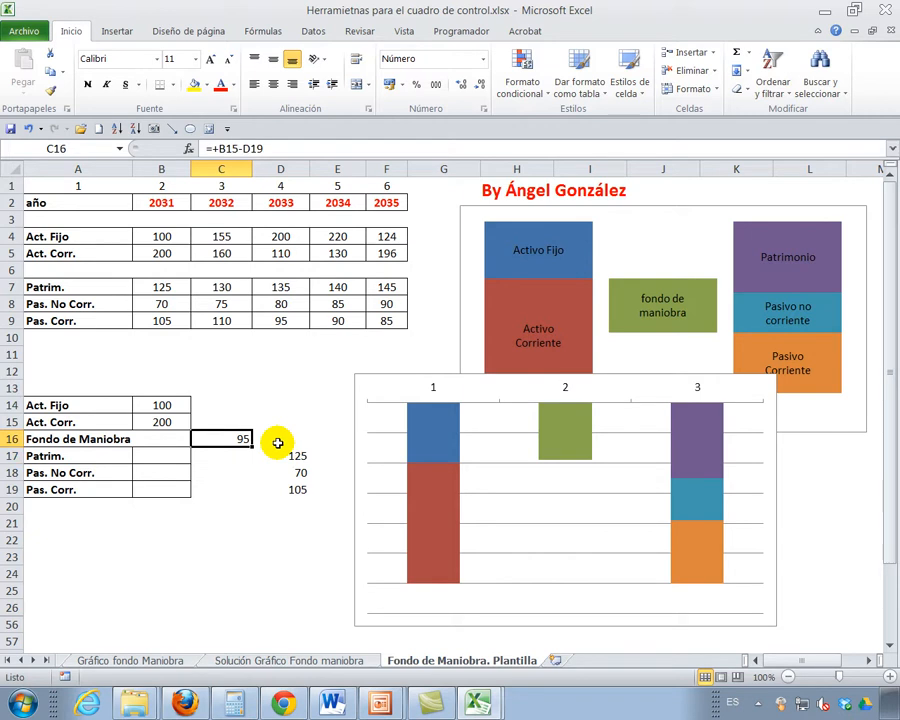
key("Delete")
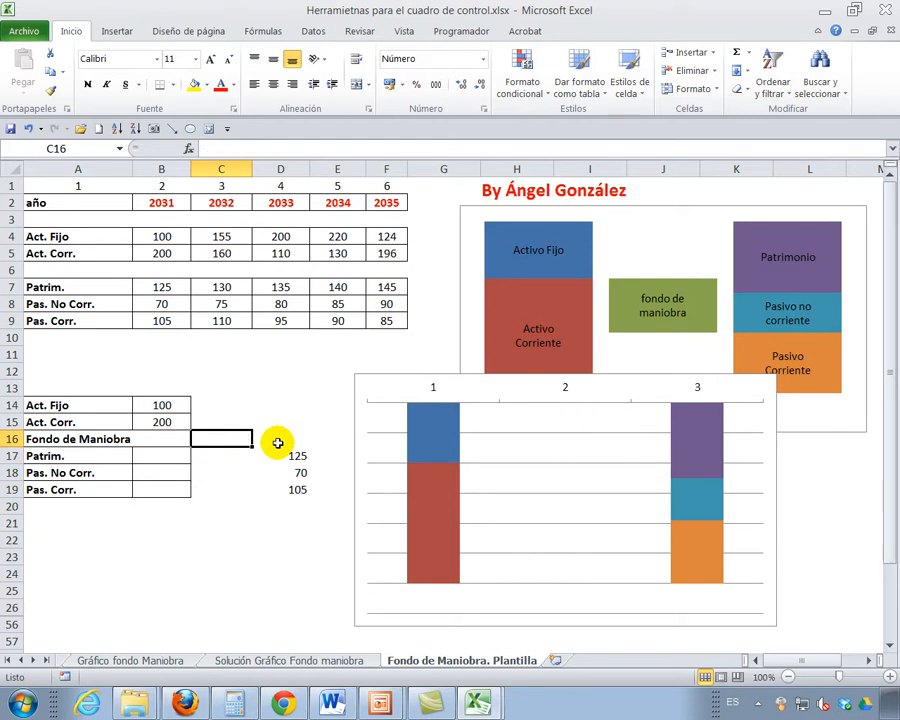
- Calculate the working capital in C16 with the formula =D17+D18-B14
type("=")
left_click(298, 454)
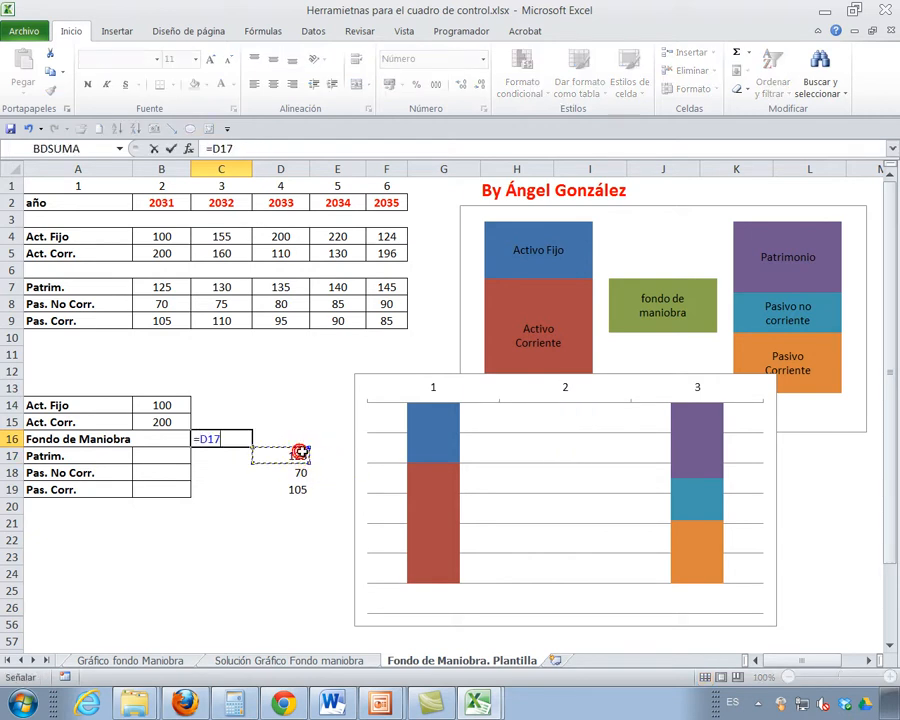
type("+")
left_click(298, 472)
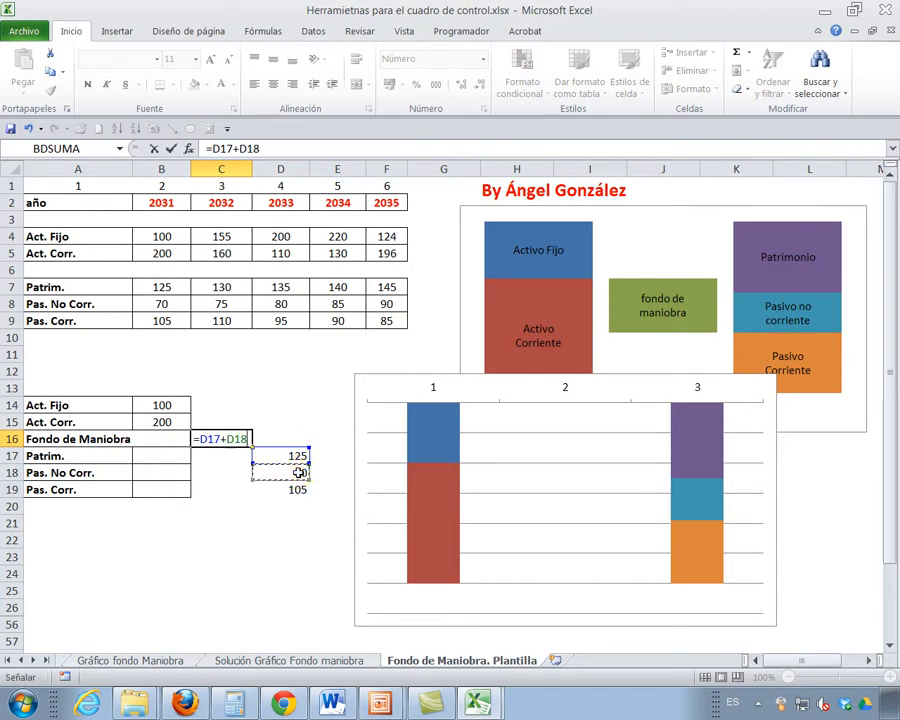
type("-")
left_click(180, 405)
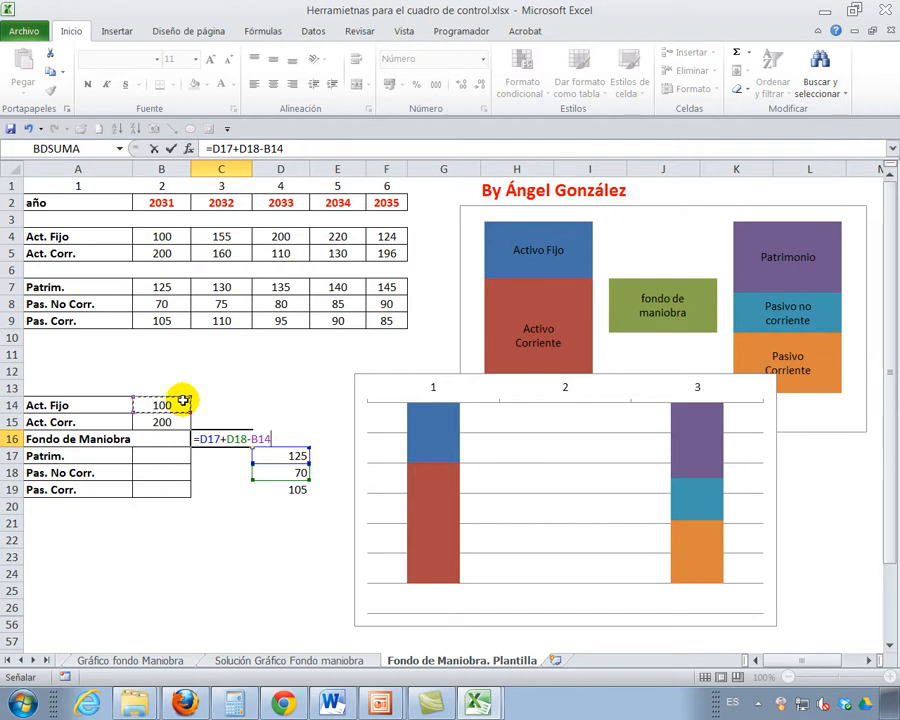
key("Return")
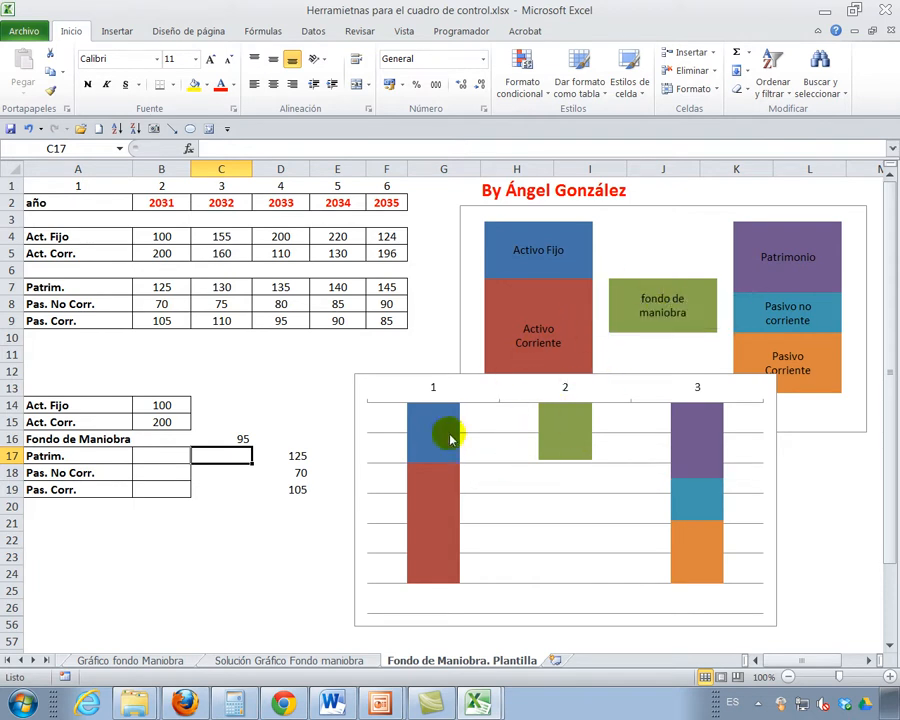
- Link C15 to the fixed assets value with the formula =B14
left_click(228, 424)
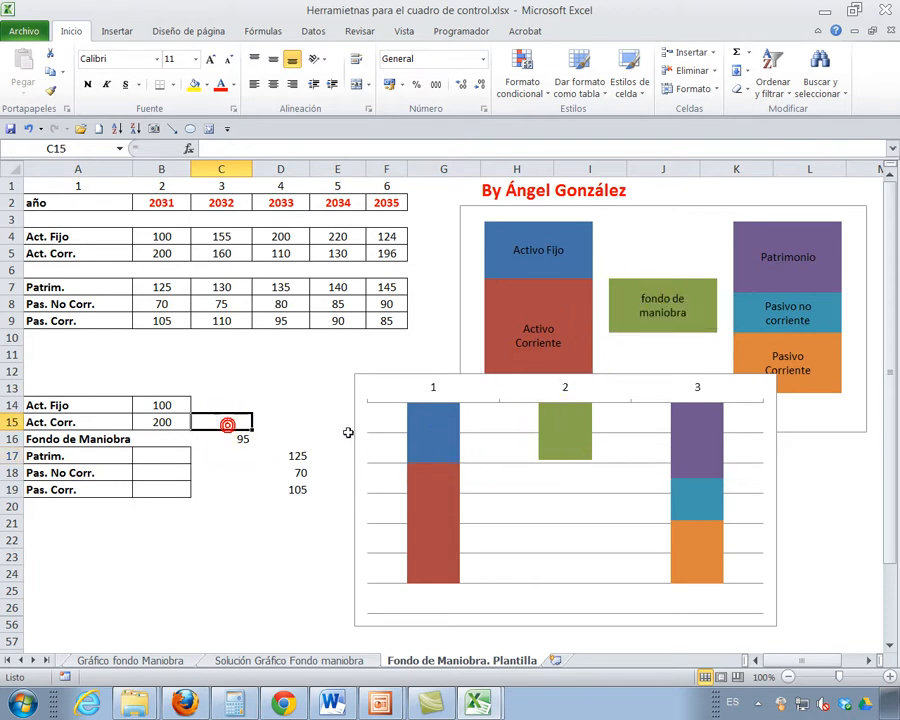
type("=")
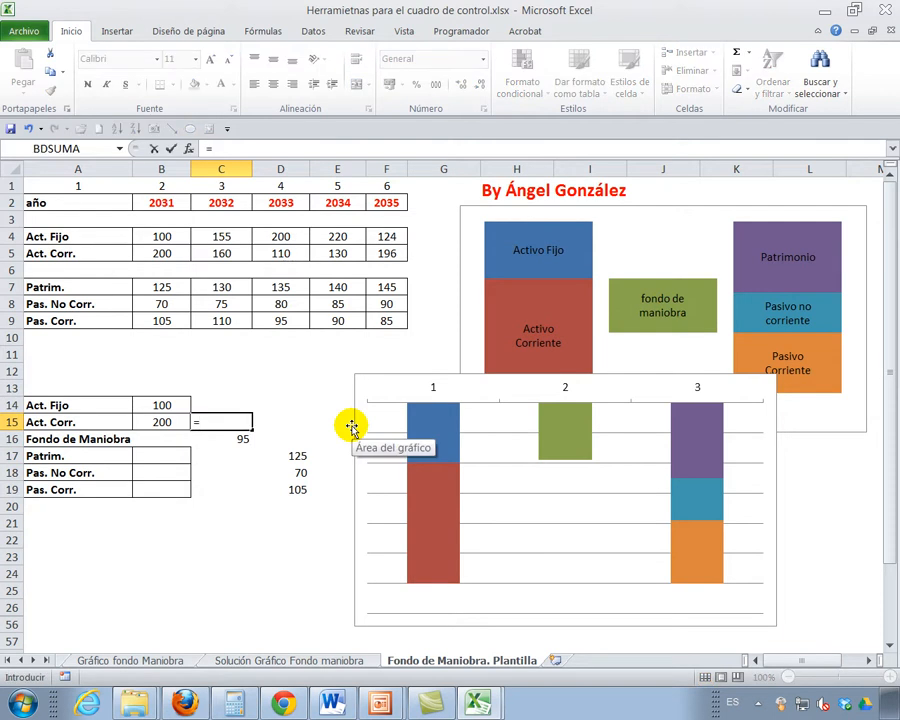
left_click(143, 404)
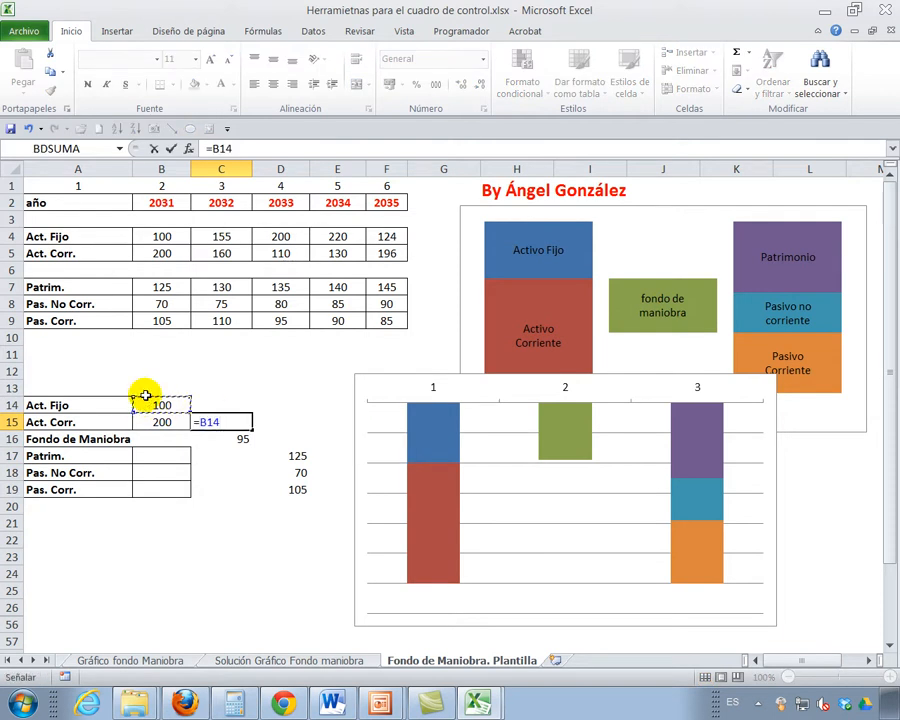
key("Return")
- Fill only the red Act. Corr. segment of column 2 with white and delete the chart's gridlines
mouse_move(548, 470)
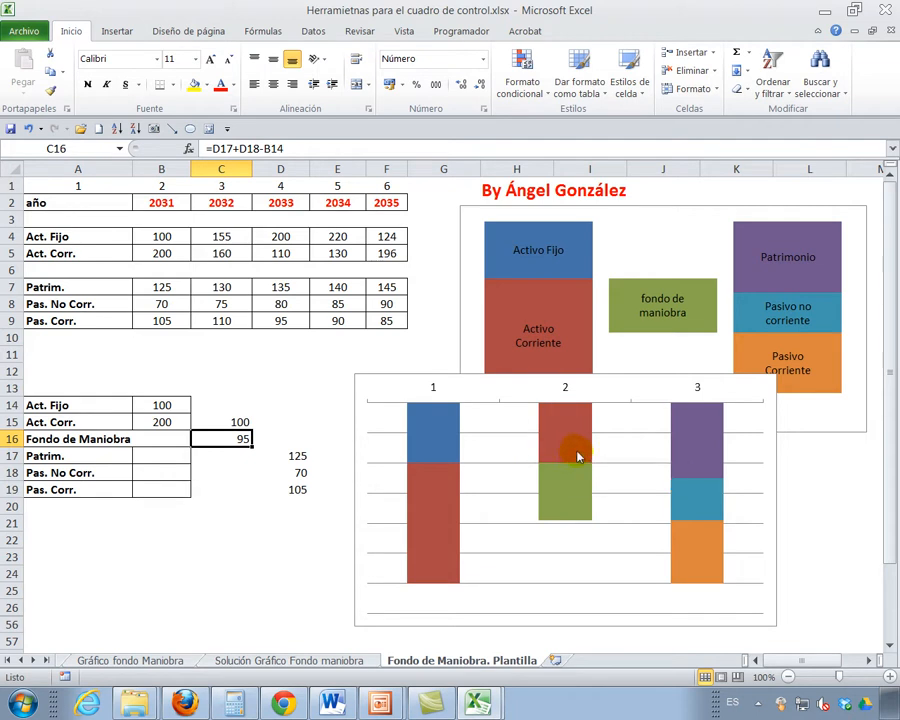
left_click(576, 435)
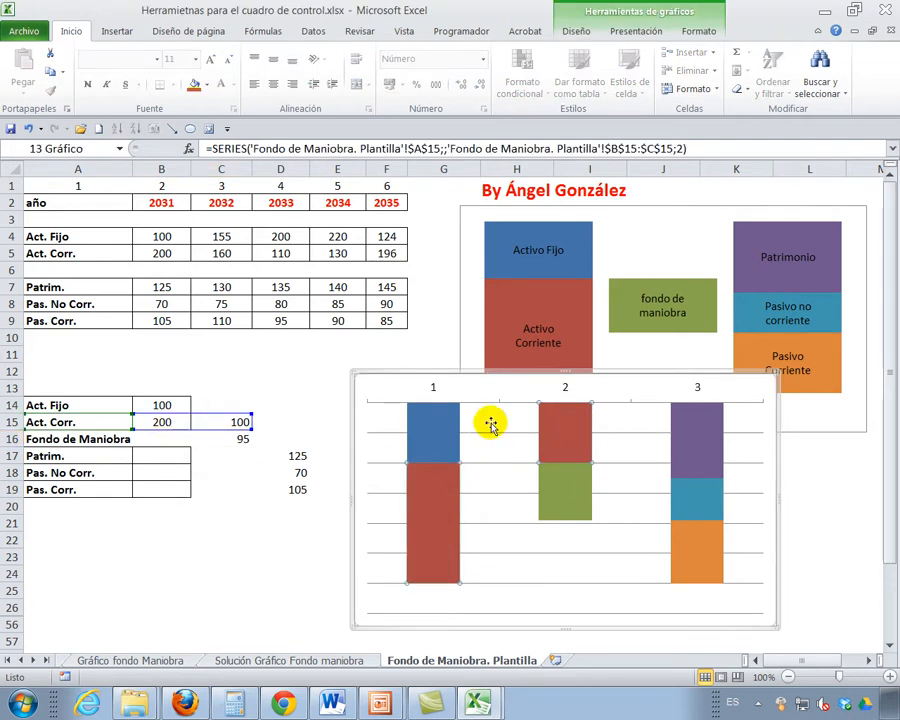
right_click(566, 442)
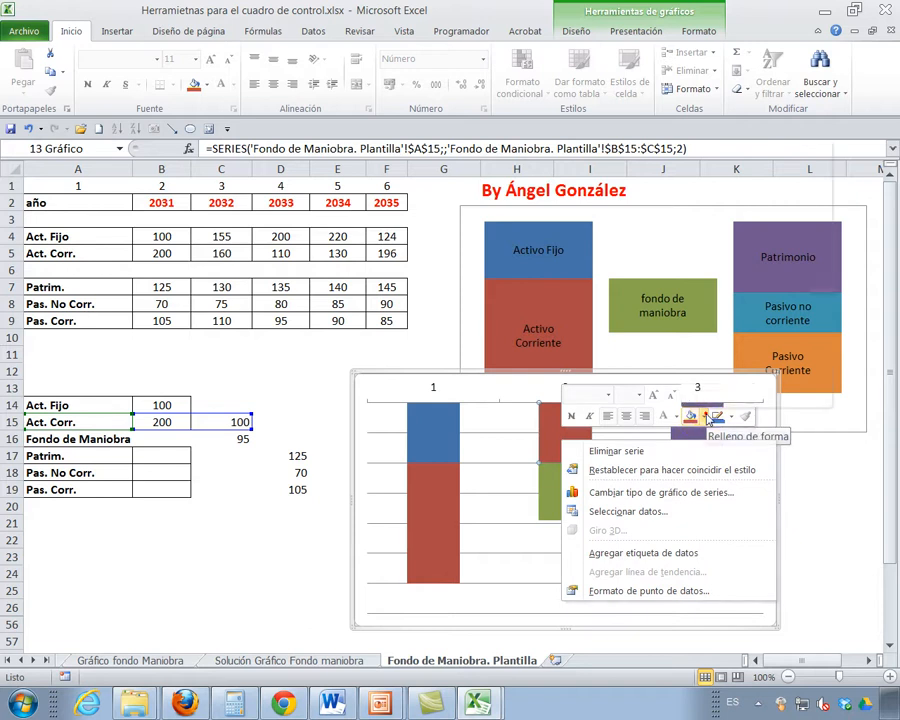
left_click(699, 416)
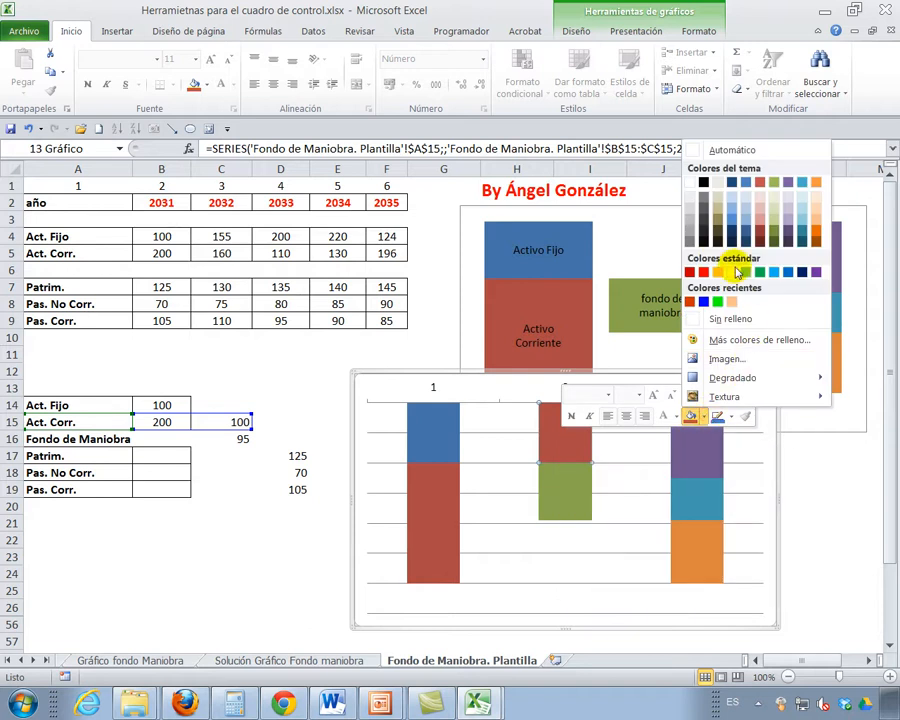
left_click(691, 181)
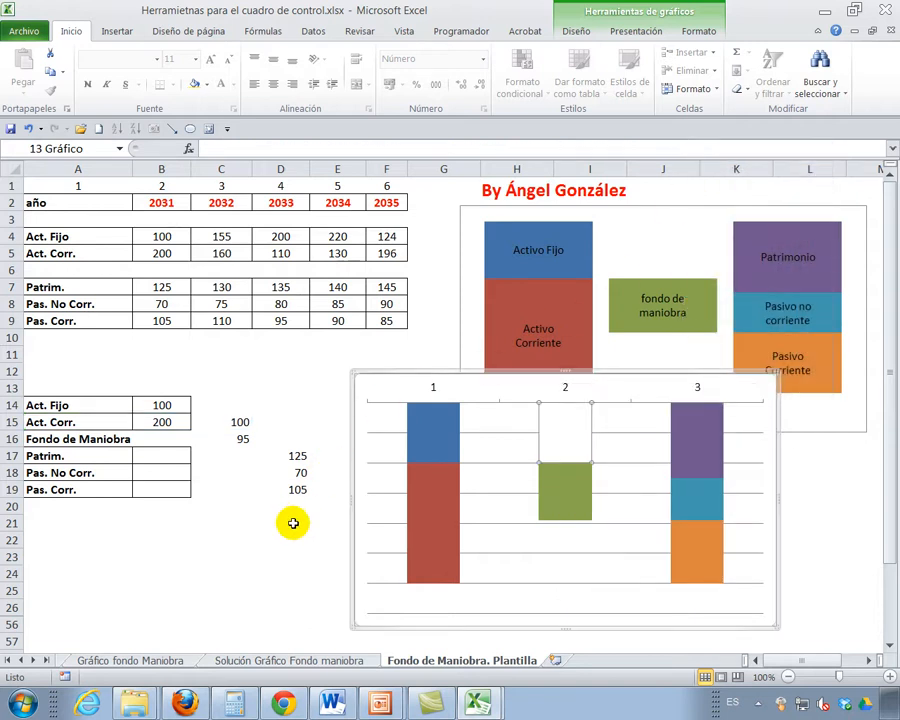
left_click(300, 556)
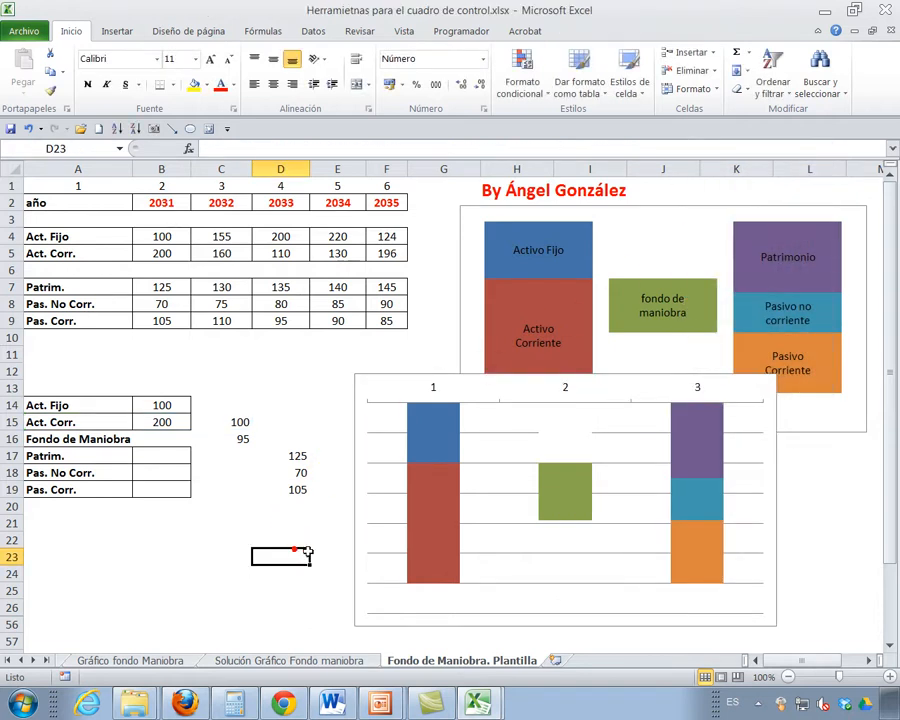
left_click(495, 492)
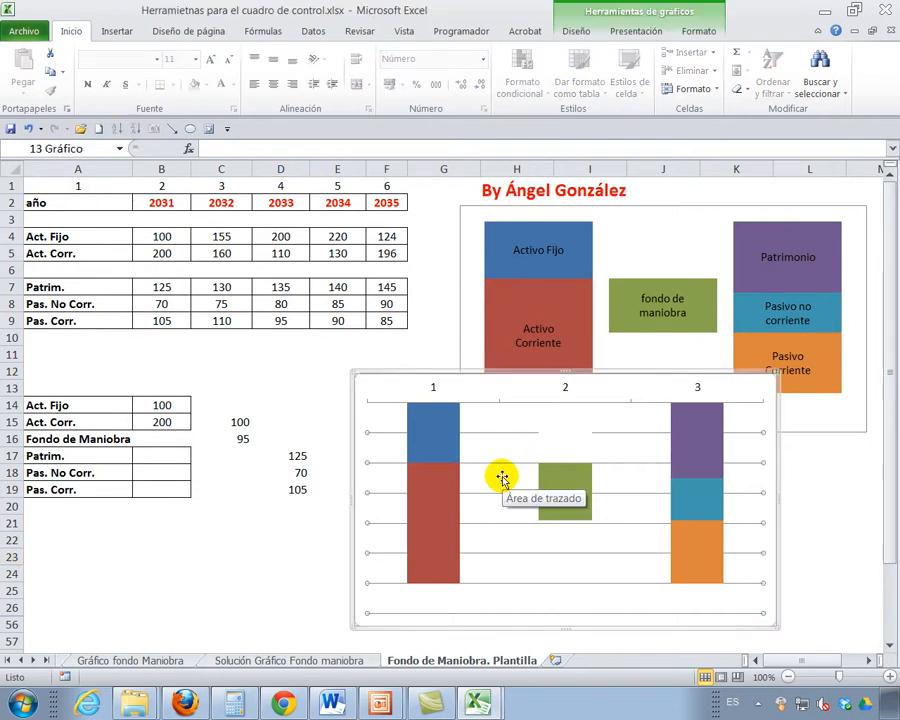
key("Delete")
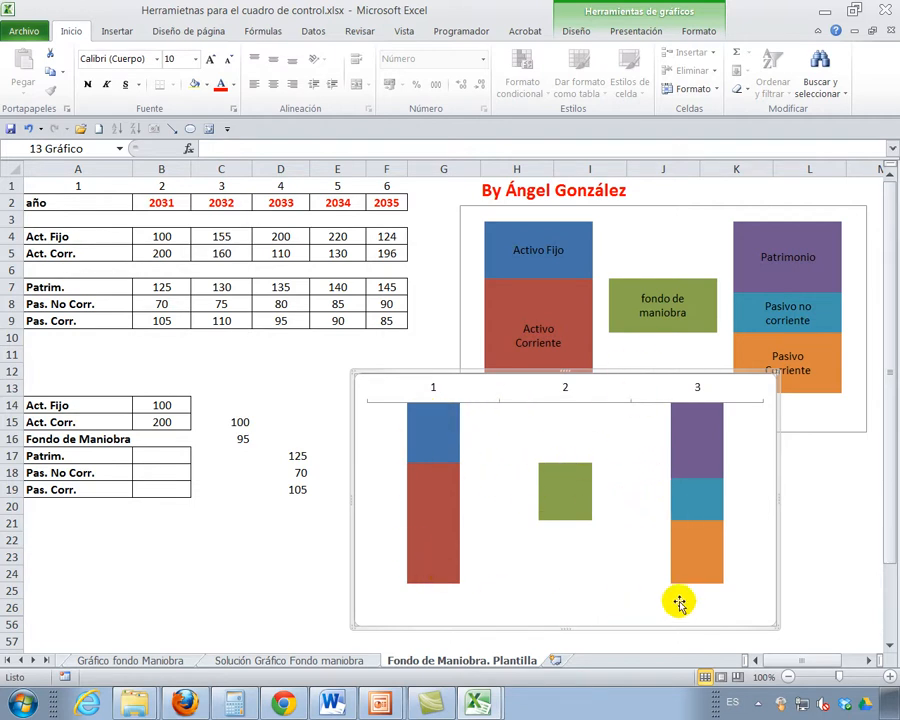
- Reduce the gap width between the chart's columns to 12 % in the Act. Fijo series options
left_click(437, 441)
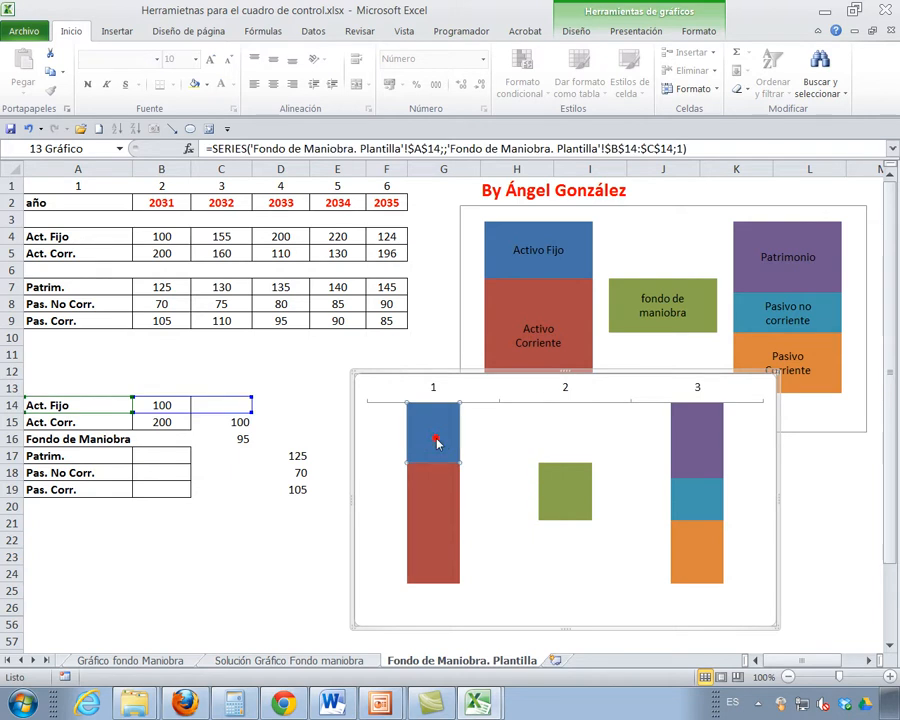
right_click(437, 441)
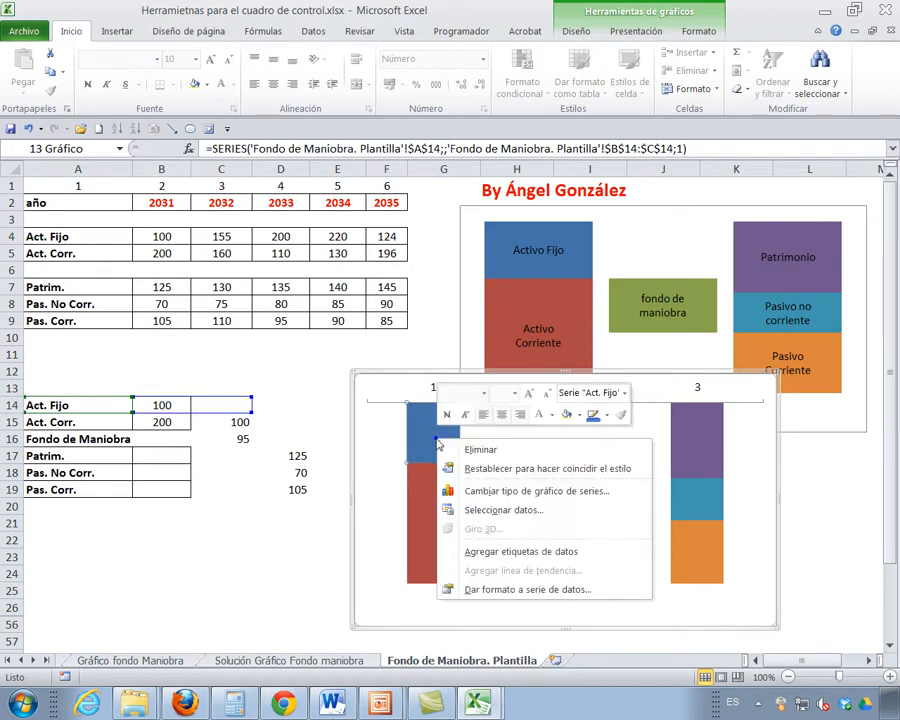
left_click(530, 590)
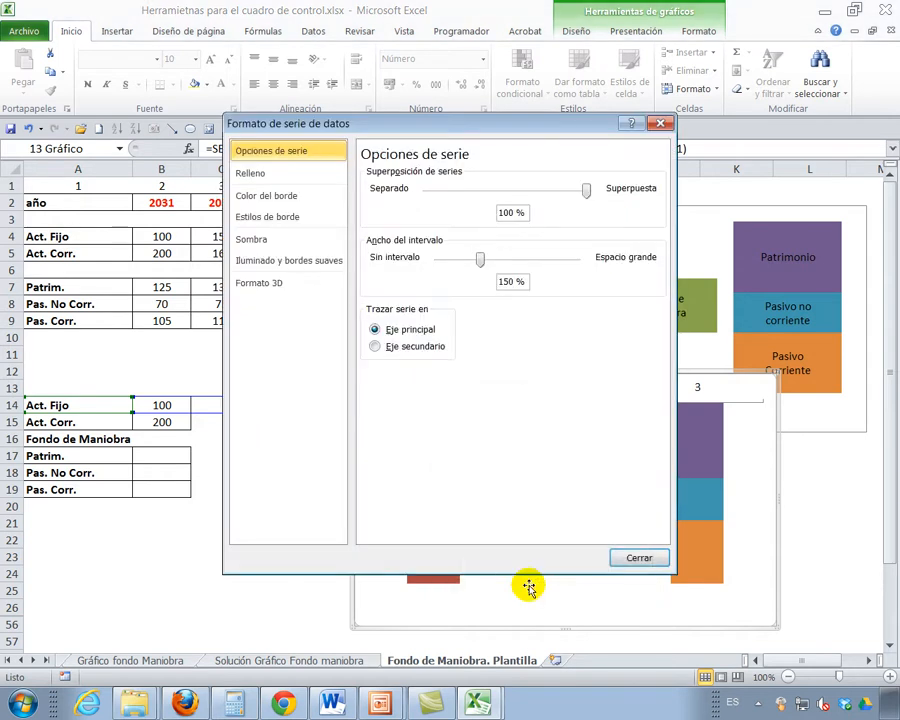
left_click_drag(547, 126, 296, 65)
left_click_drag(229, 203, 199, 208)
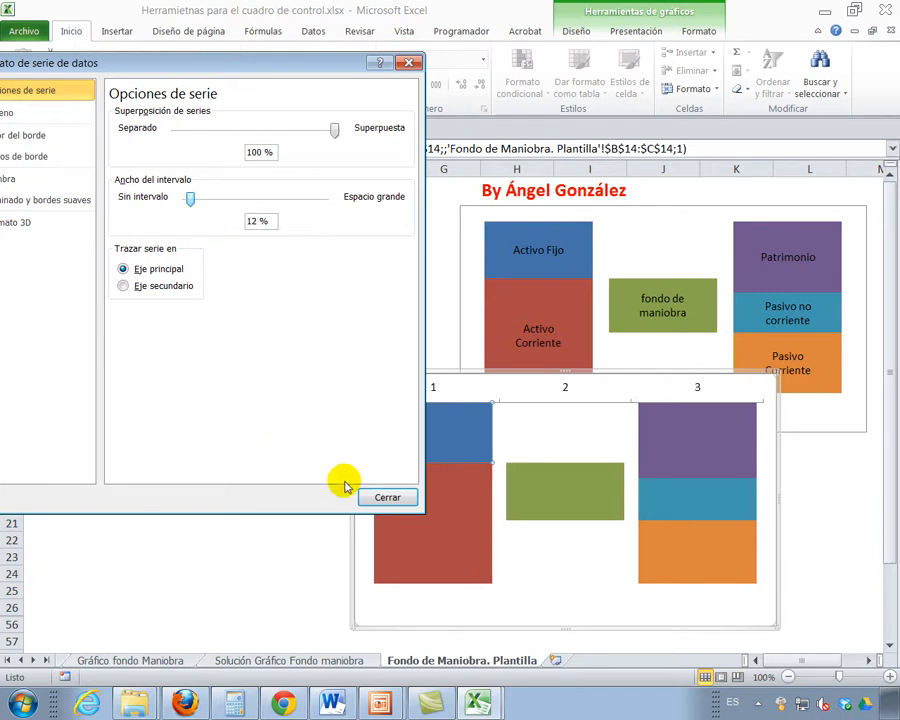
left_click(400, 496)
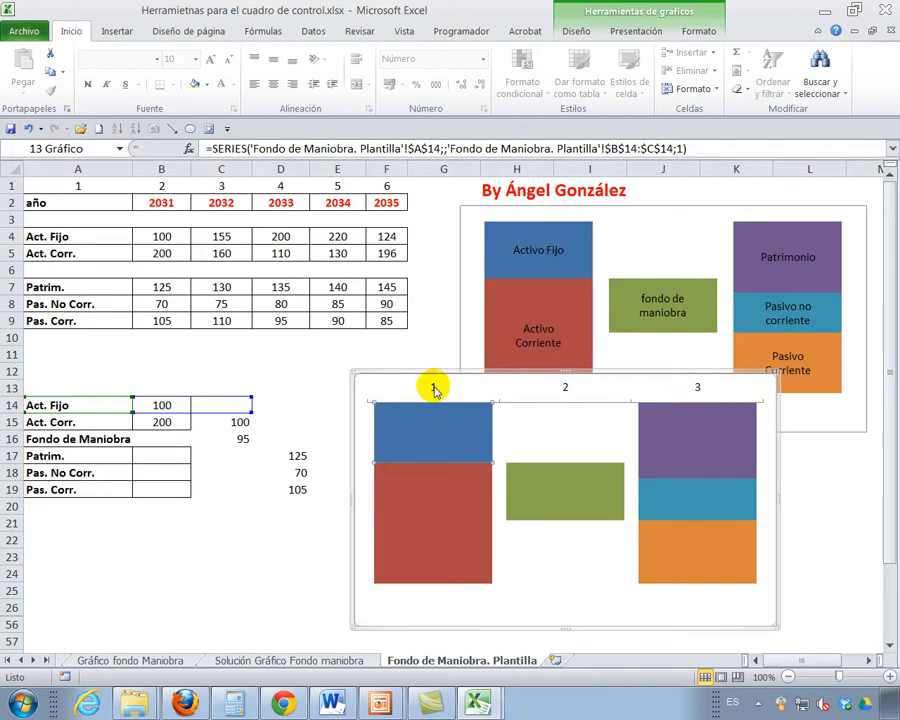
- Delete the category axis numbered 1 to 3 from the new chart
left_click(472, 392)
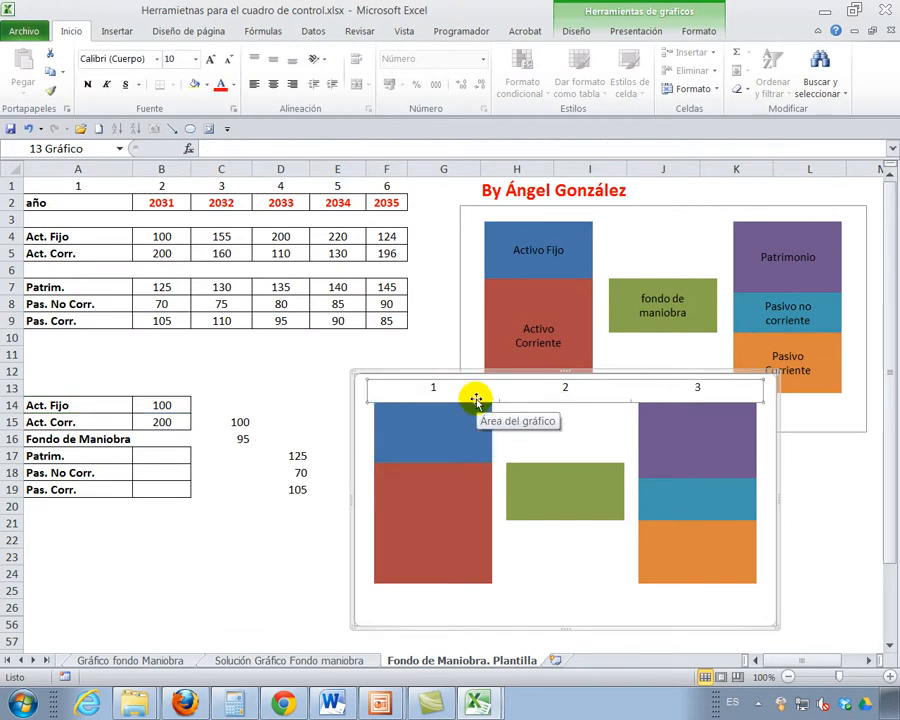
key("Delete")
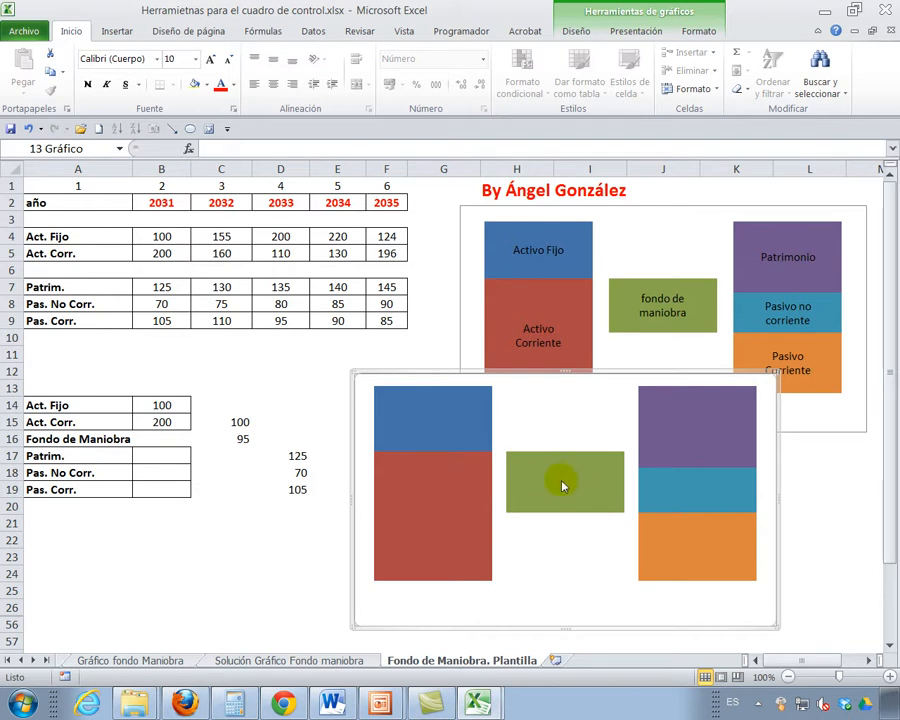
mouse_move(563, 486)
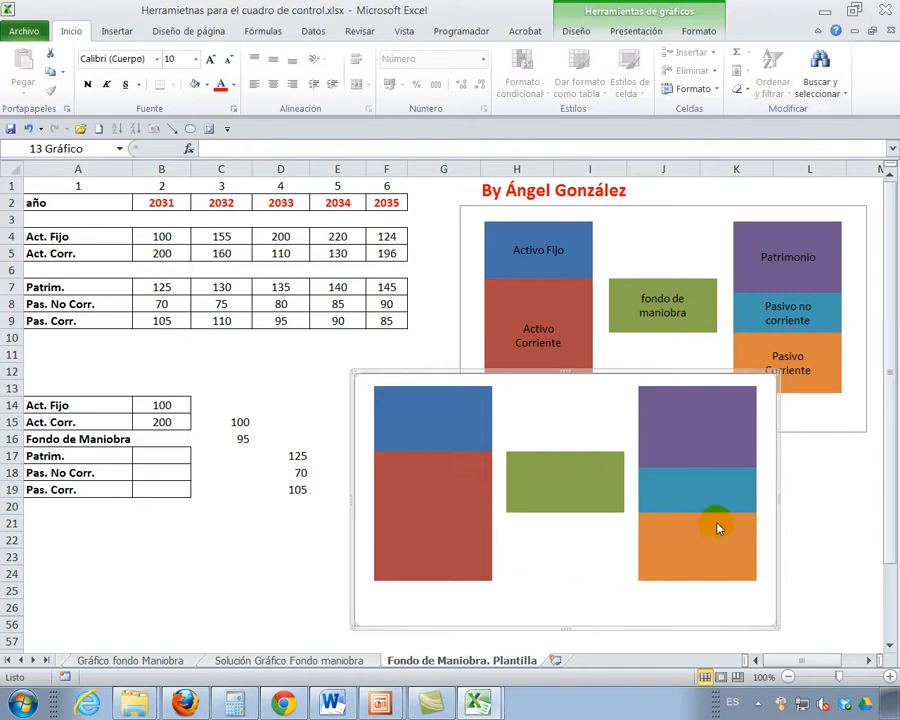
mouse_move(510, 462)
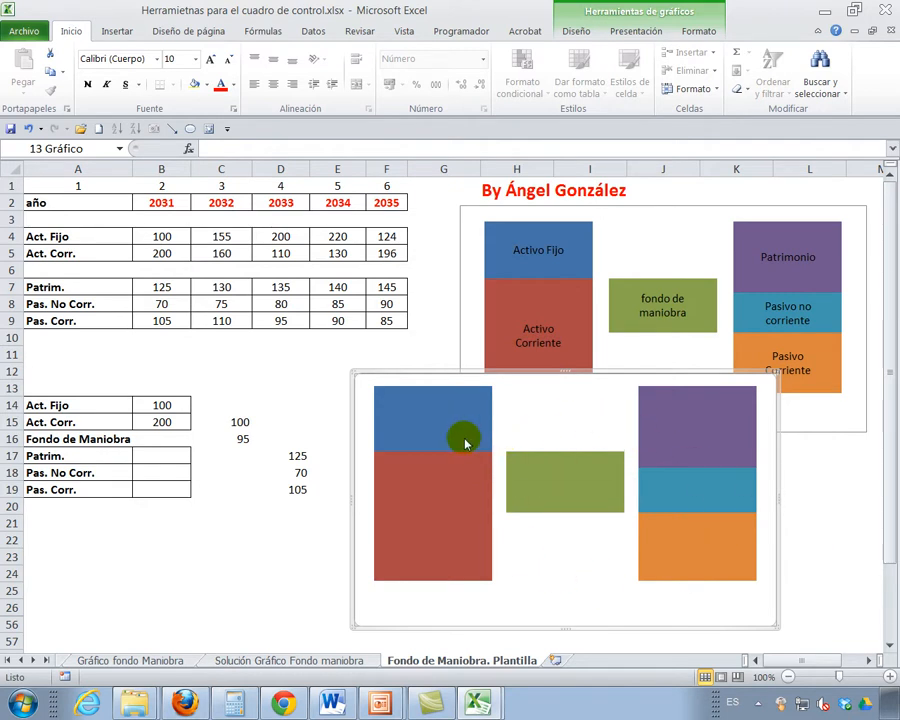
mouse_move(457, 433)
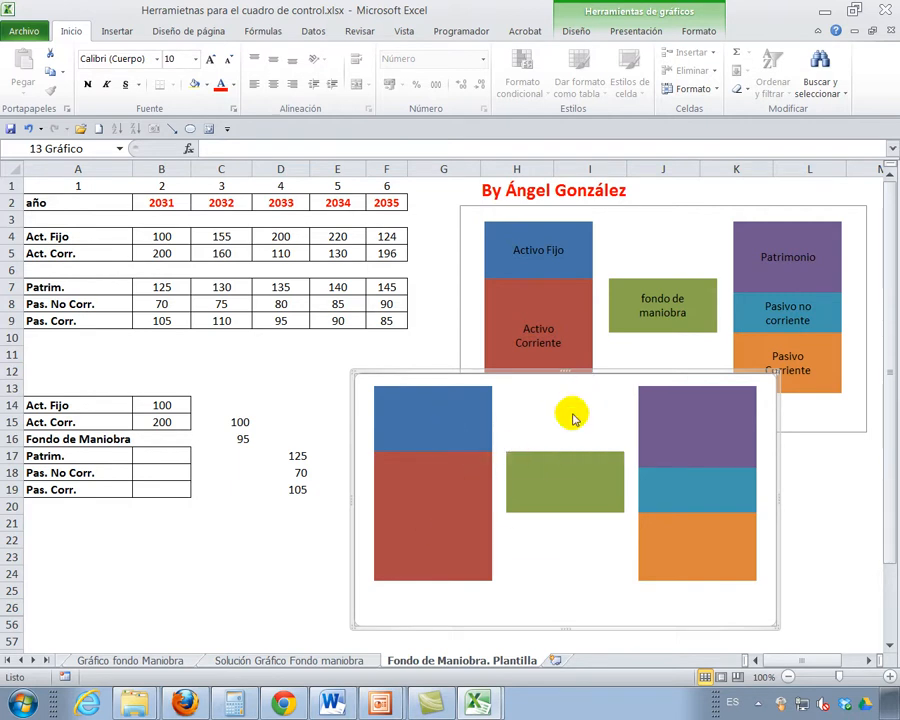
- Label the Act. Corr. series with only its series name, centred, and delete the label on its white segment in column 2
mouse_move(461, 527)
left_click(447, 518)
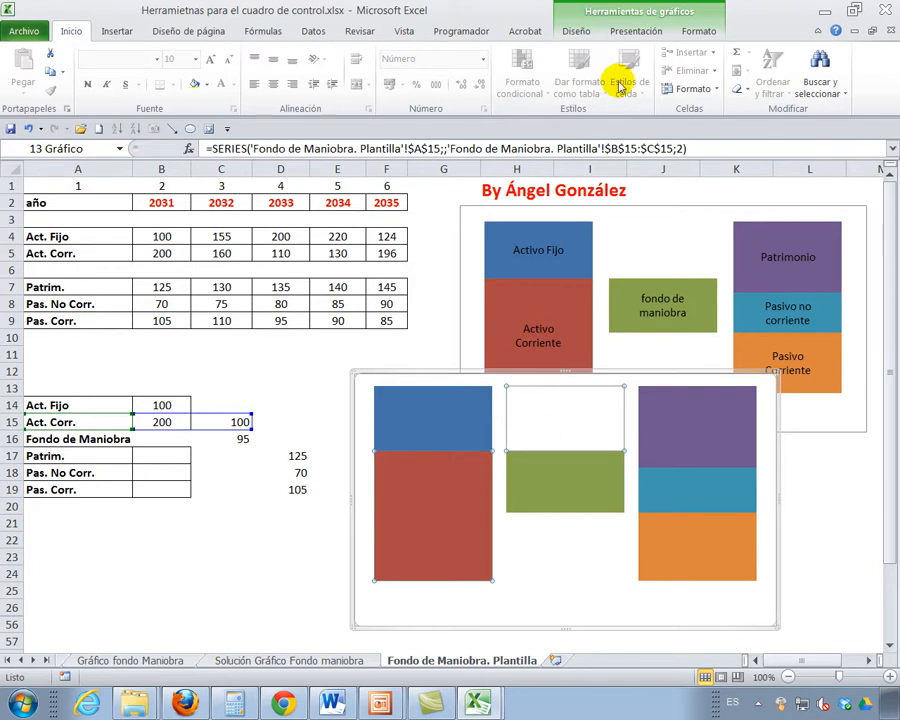
left_click(642, 31)
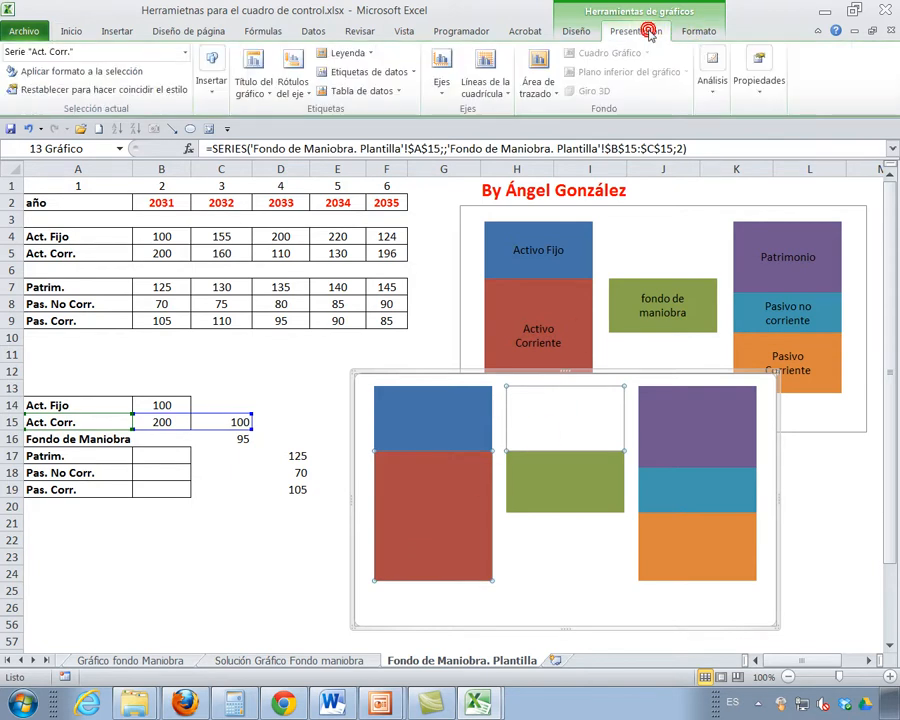
left_click(398, 73)
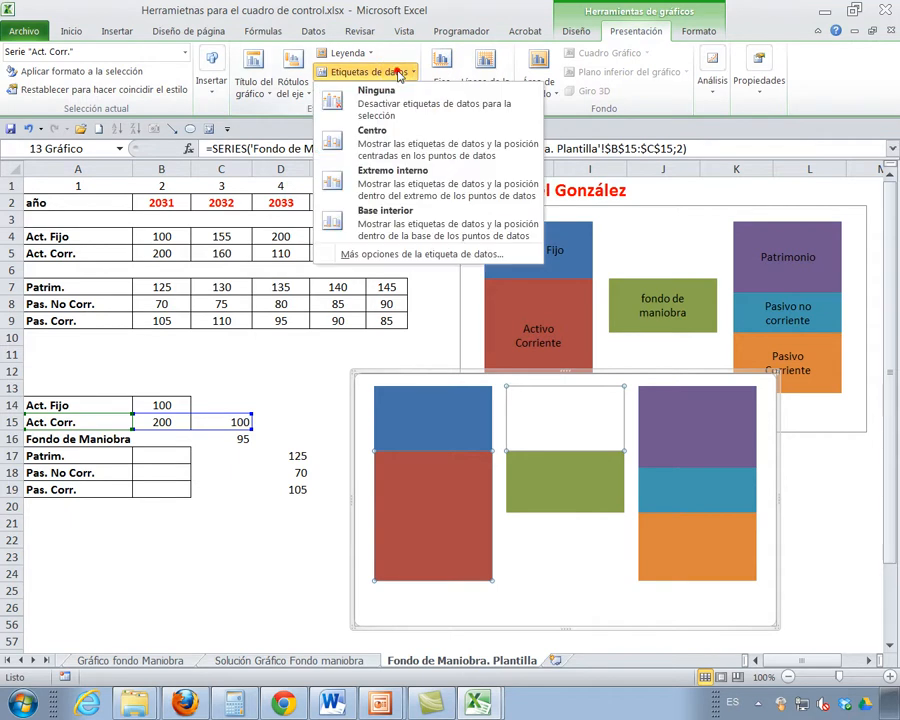
left_click(407, 256)
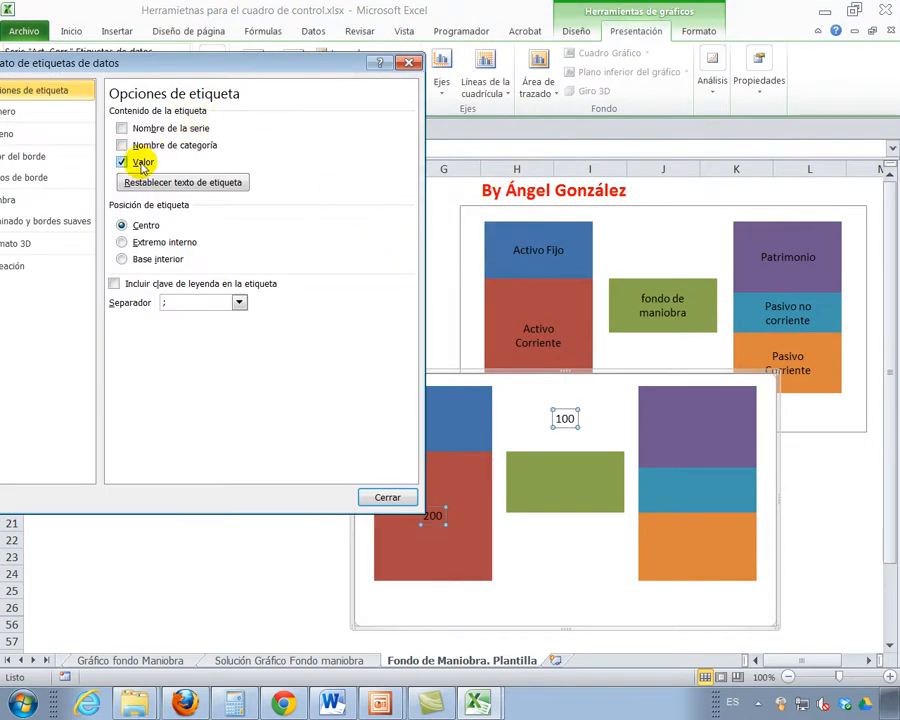
left_click(123, 128)
left_click(463, 517)
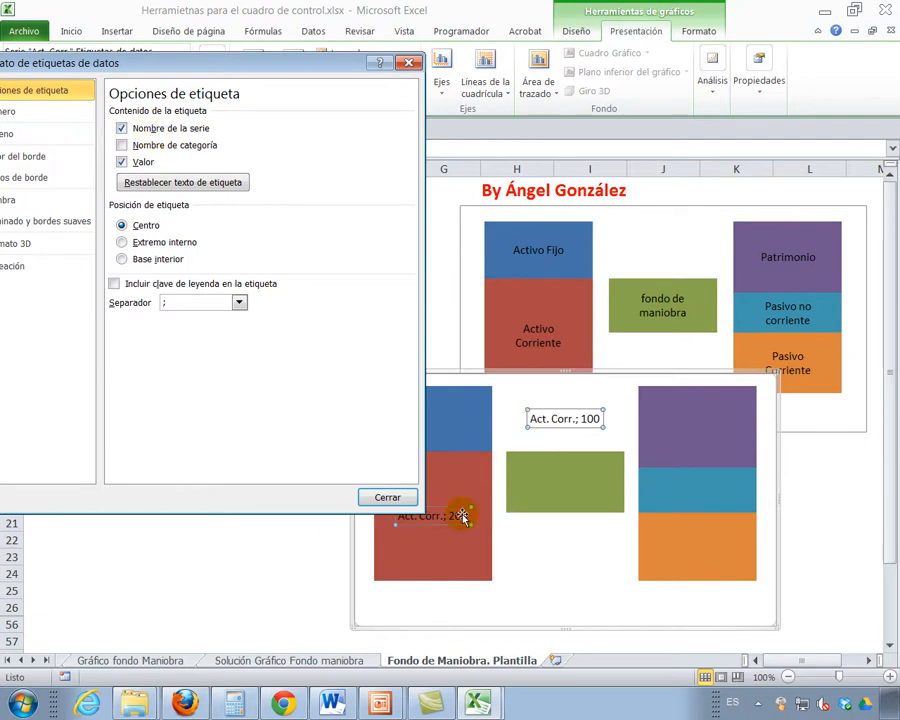
left_click(121, 161)
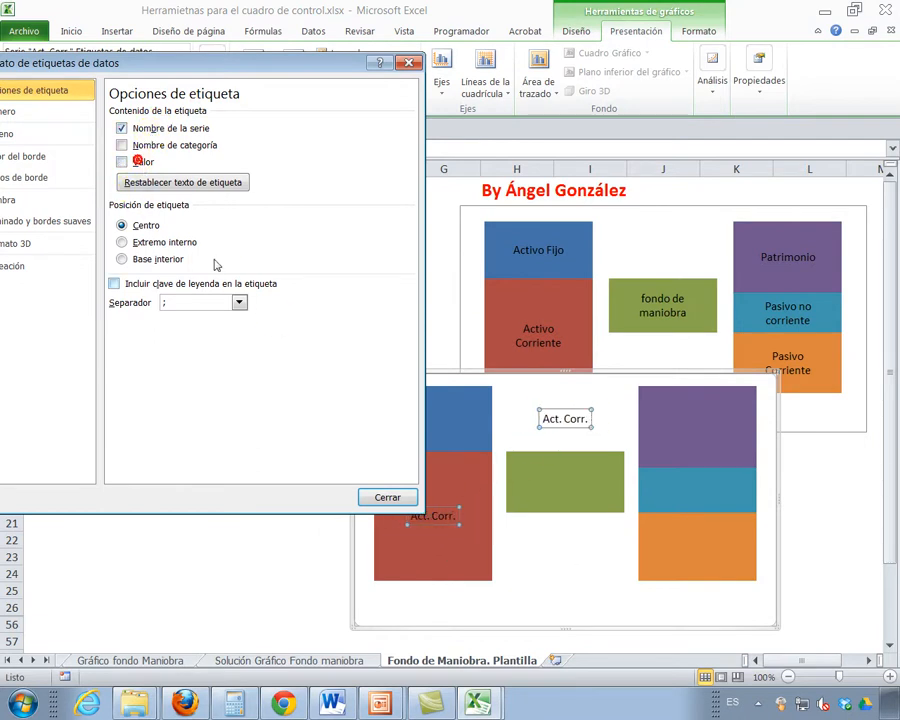
left_click(388, 499)
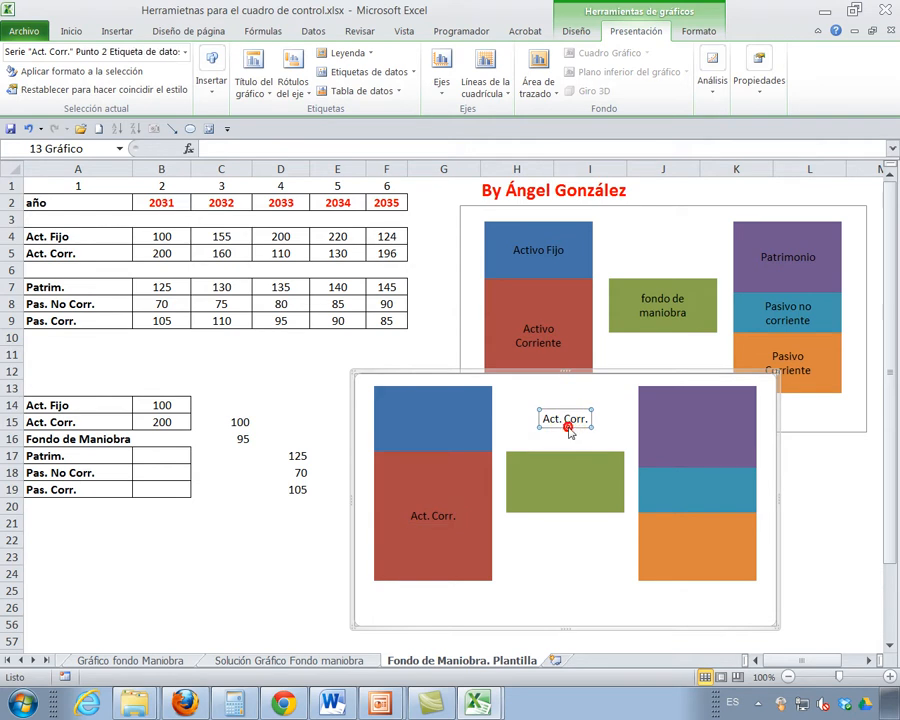
key("Delete")
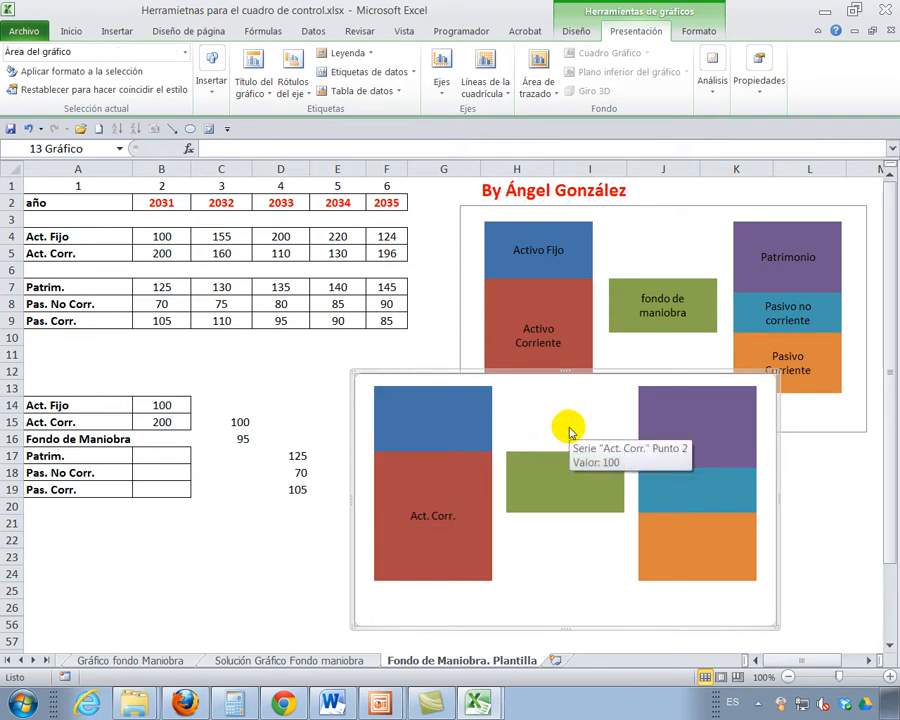
- Label the blue Act. Fijo series with only its series name, centred, and deselect the chart
left_click(396, 446)
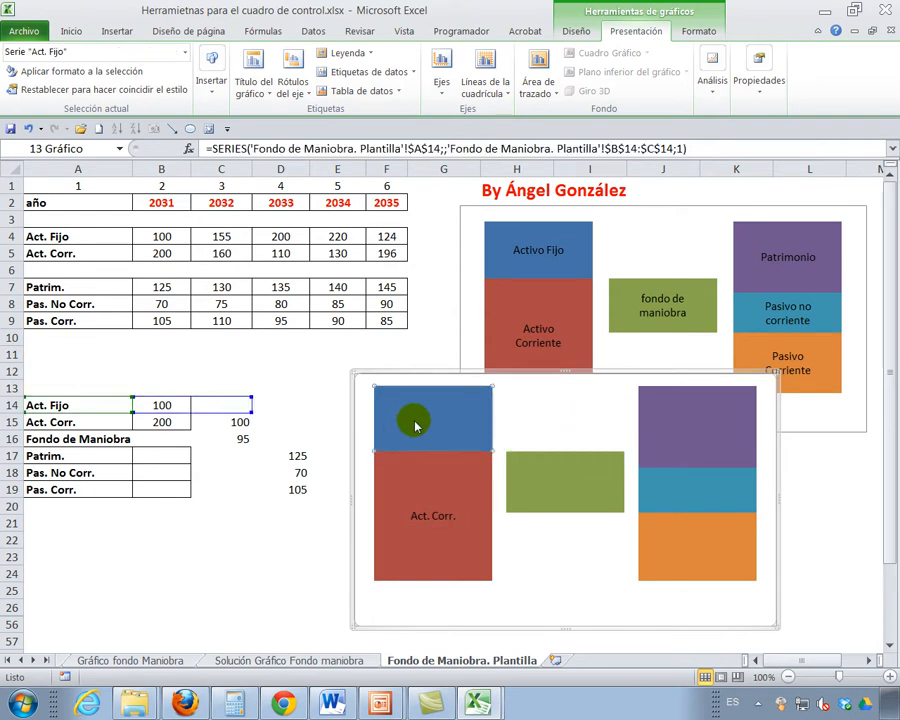
left_click(335, 72)
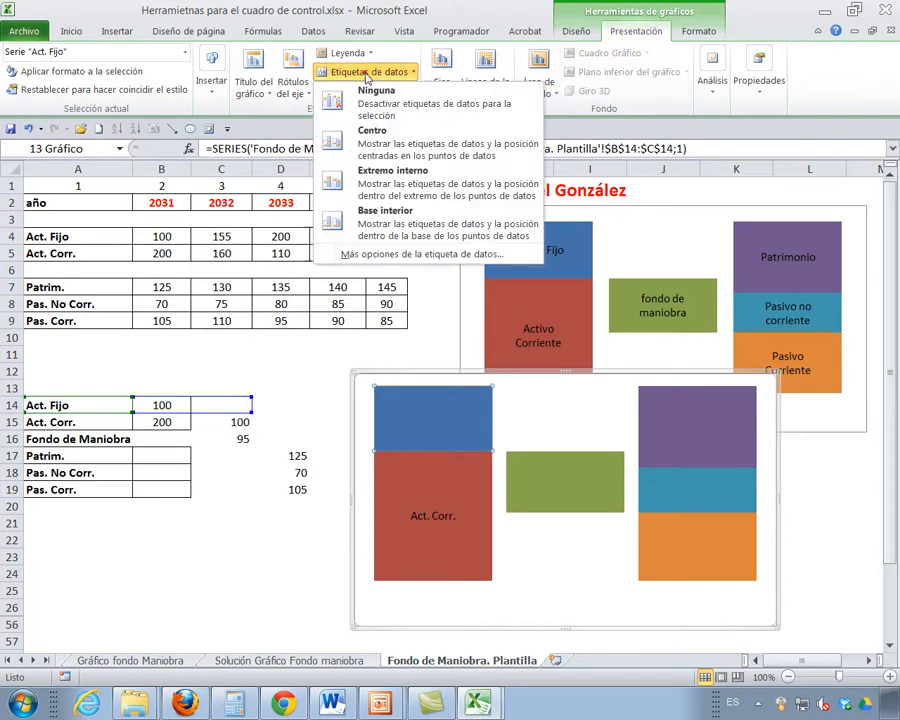
left_click(418, 256)
left_click(122, 162)
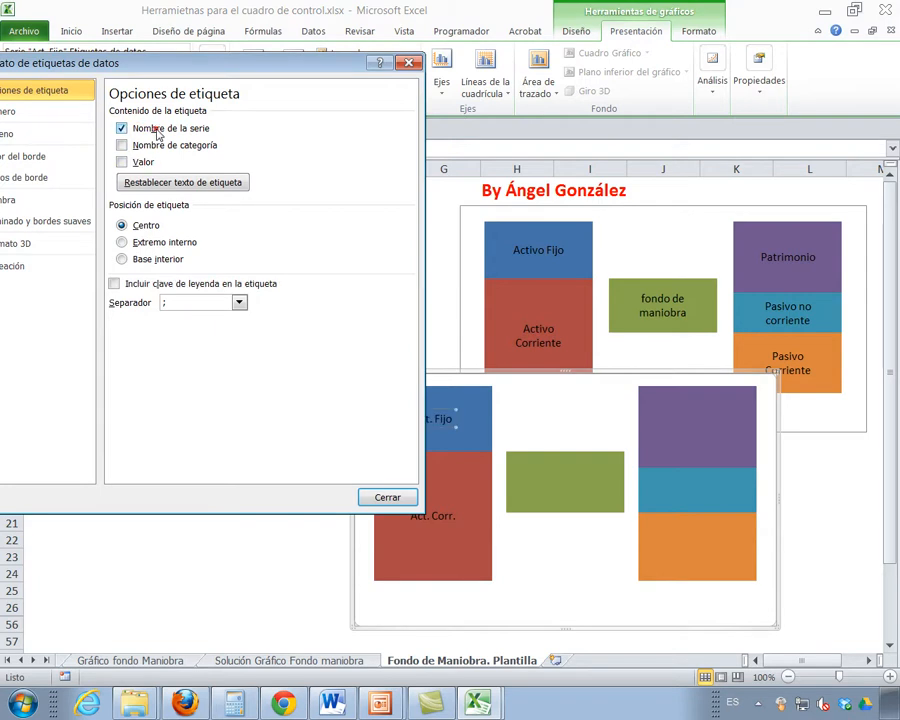
left_click(385, 497)
left_click(292, 505)
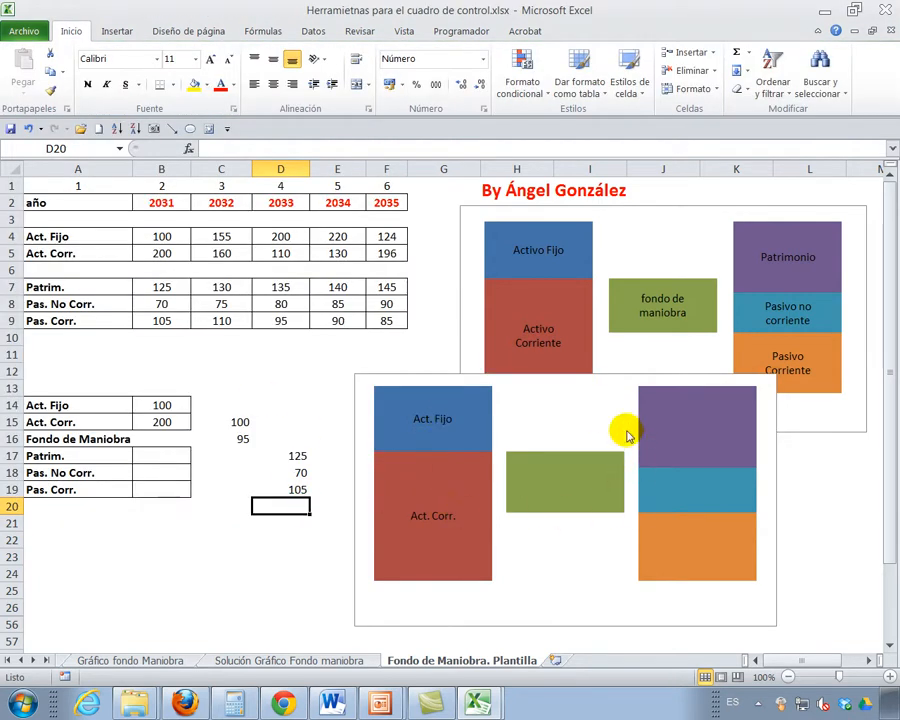
mouse_move(640, 580)
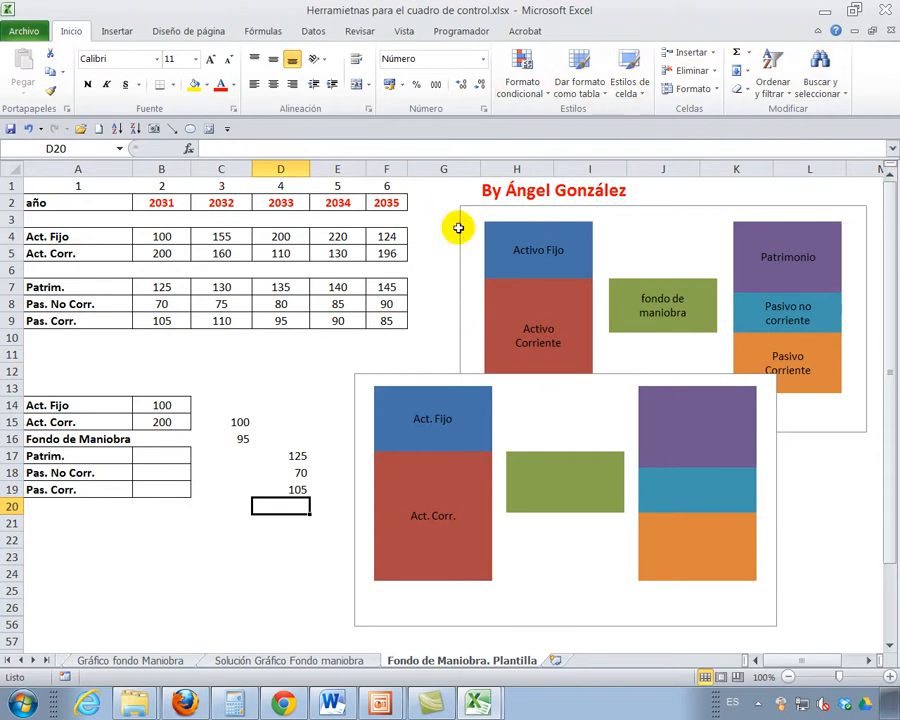
left_click(197, 370)
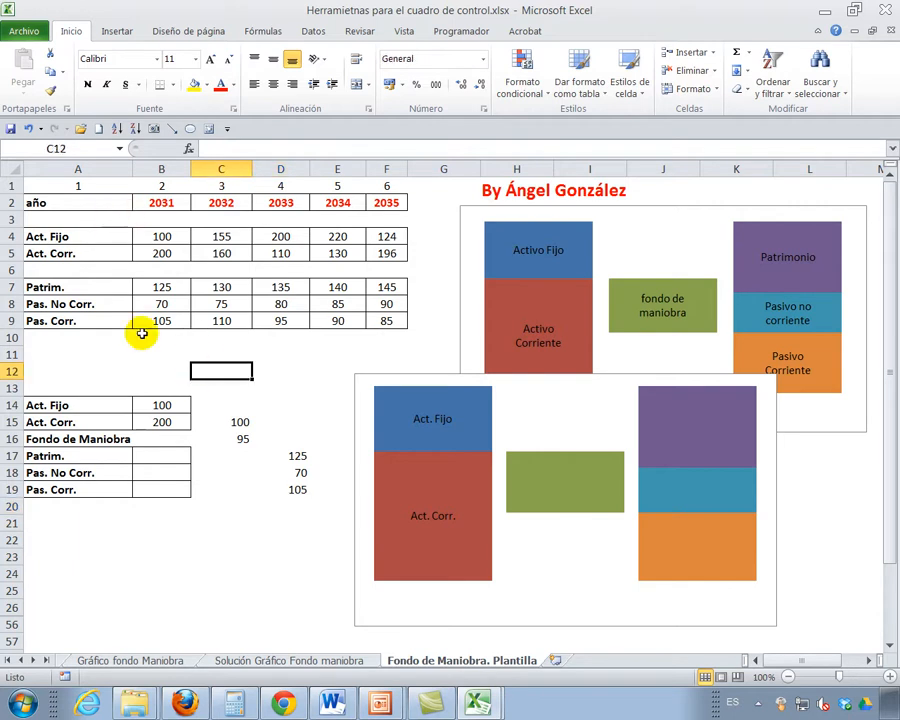
left_click(164, 405)
left_click(162, 420)
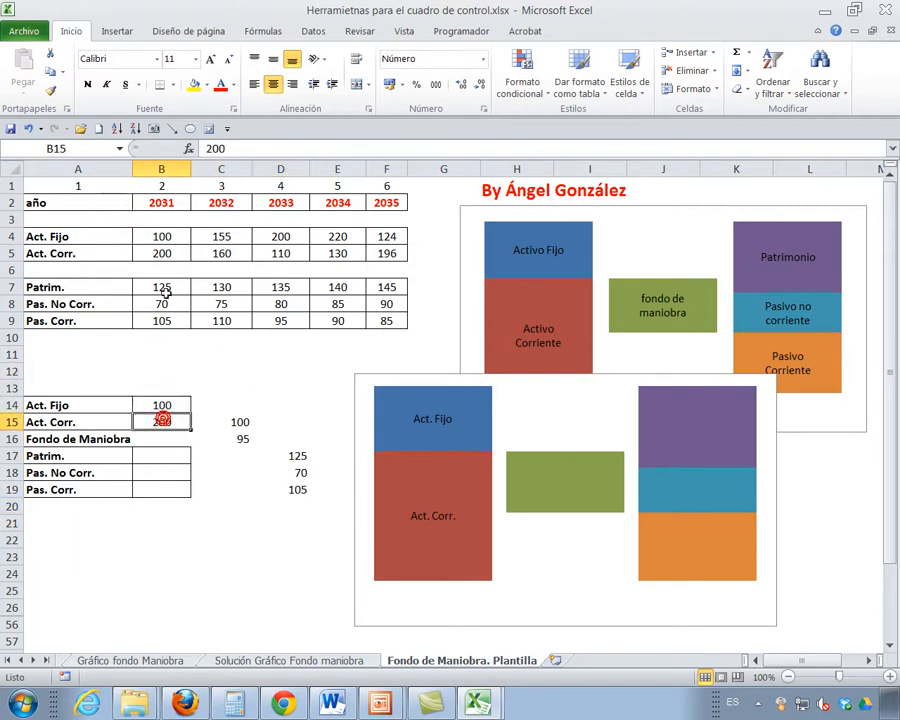
left_click(162, 237)
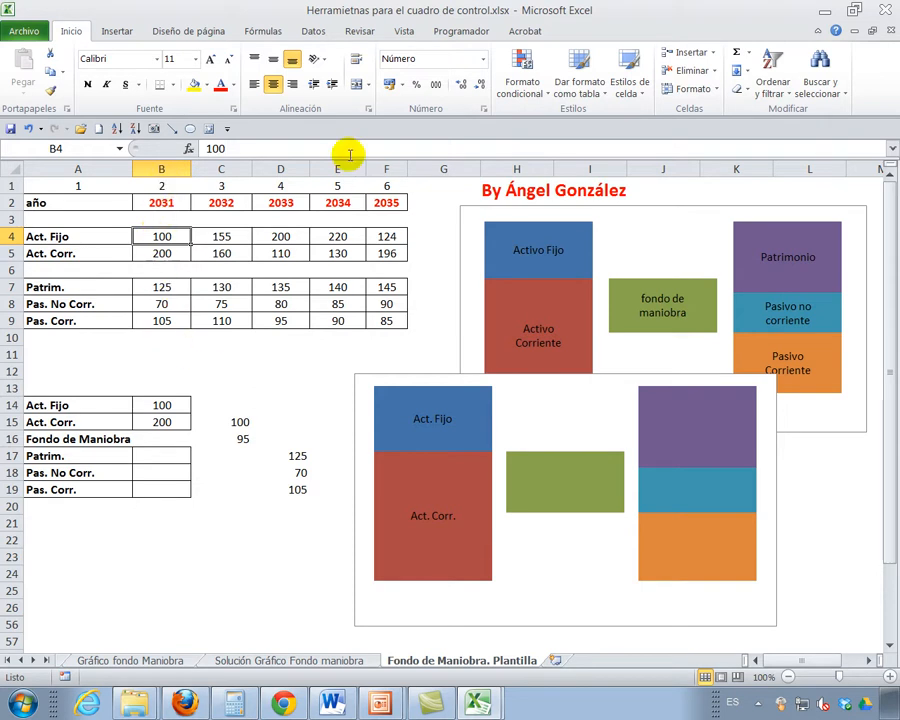
left_click(174, 404)
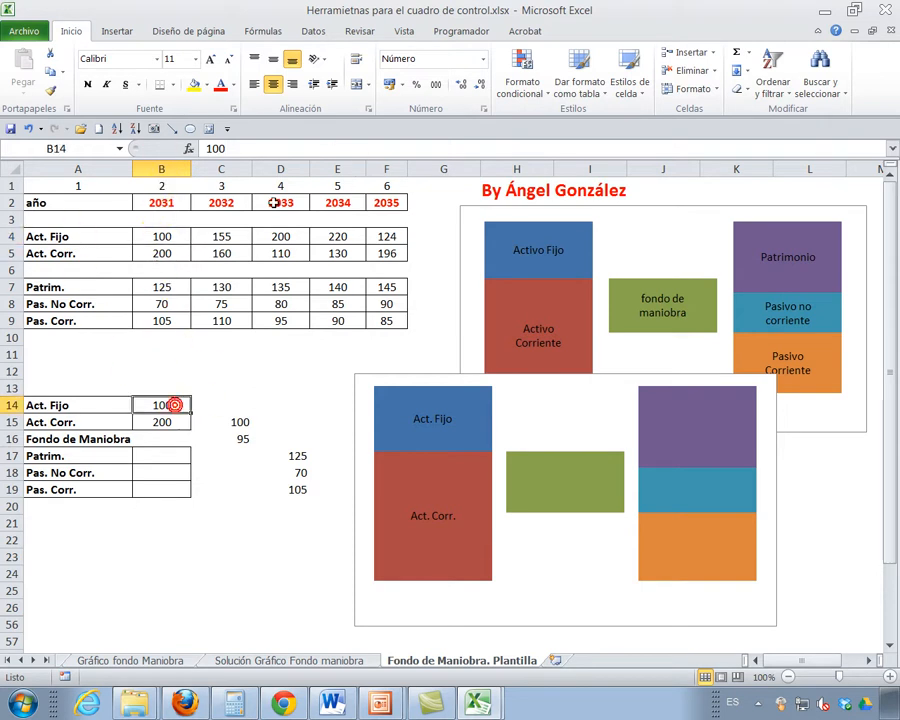
- Enter 2 in cell C12 above the chart data table
left_click(238, 369)
type("2")
key("Return")
- Start a BUSCARV formula in B14 with the function arguments dialog, using $A14 as the lookup value
left_click(161, 406)
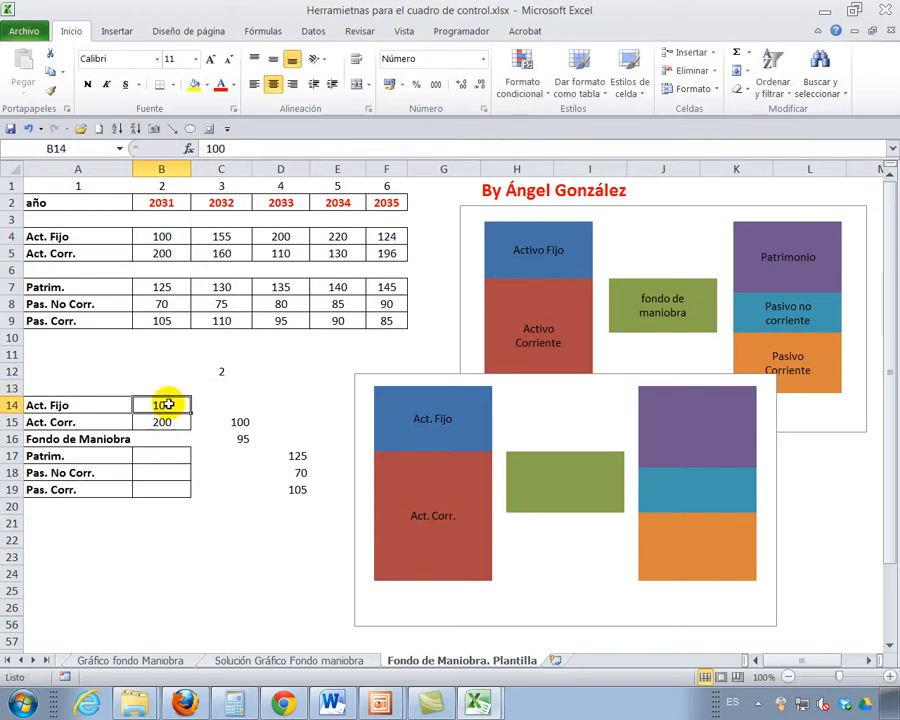
type("=busa")
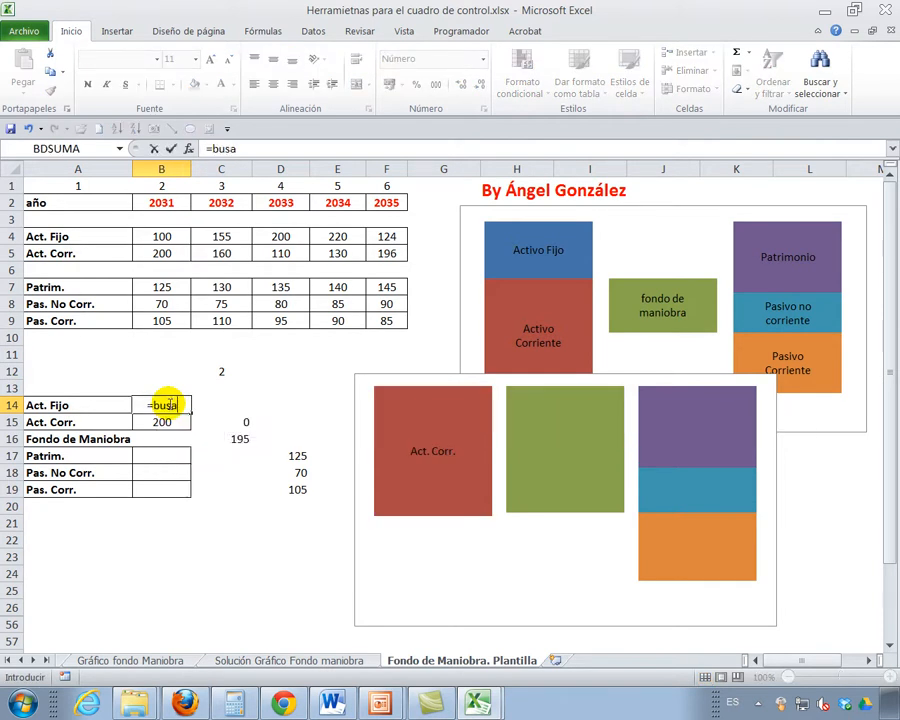
key("BackSpace")
type("carv")
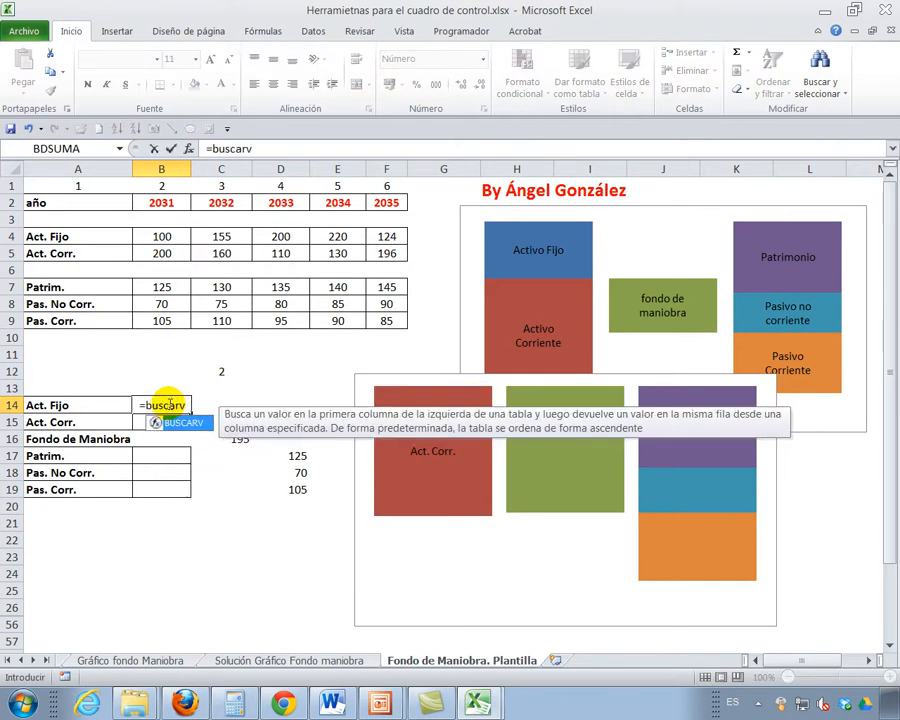
type("(")
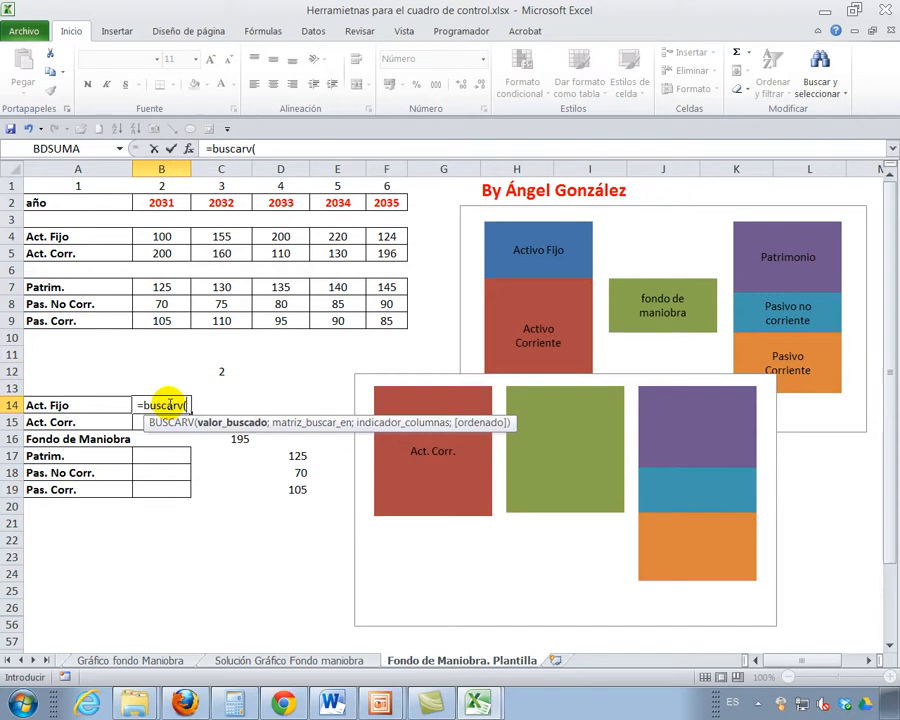
left_click(186, 148)
left_click_drag(333, 405, 545, 397)
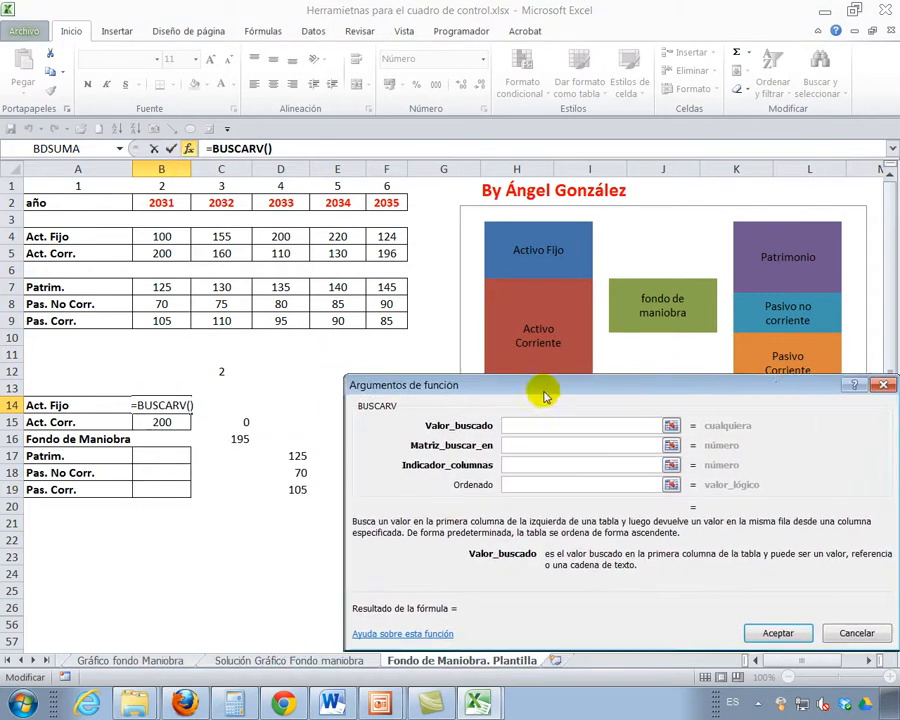
left_click(65, 404)
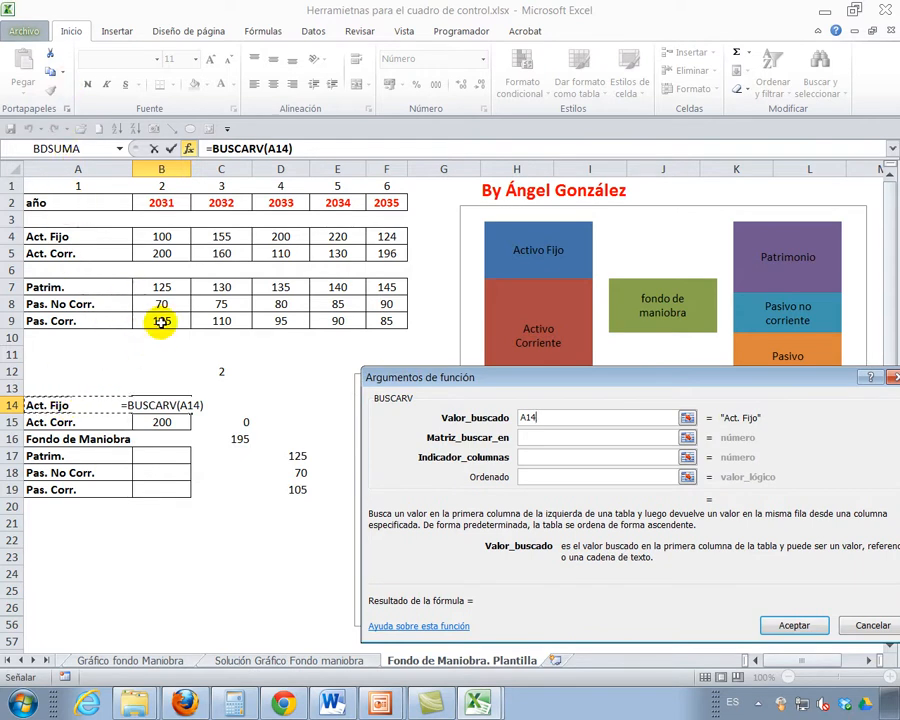
key("F4")
key("F4")
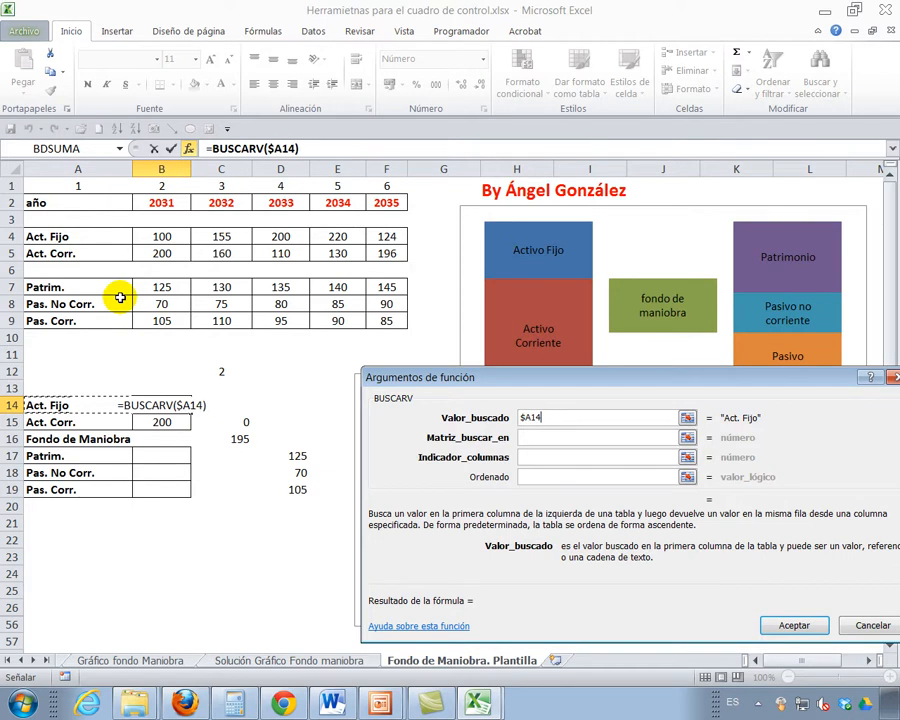
- Complete the BUSCARV with table range $A$2:$F$9, column index $C$12 and an exact match (FALSO)
left_click(525, 437)
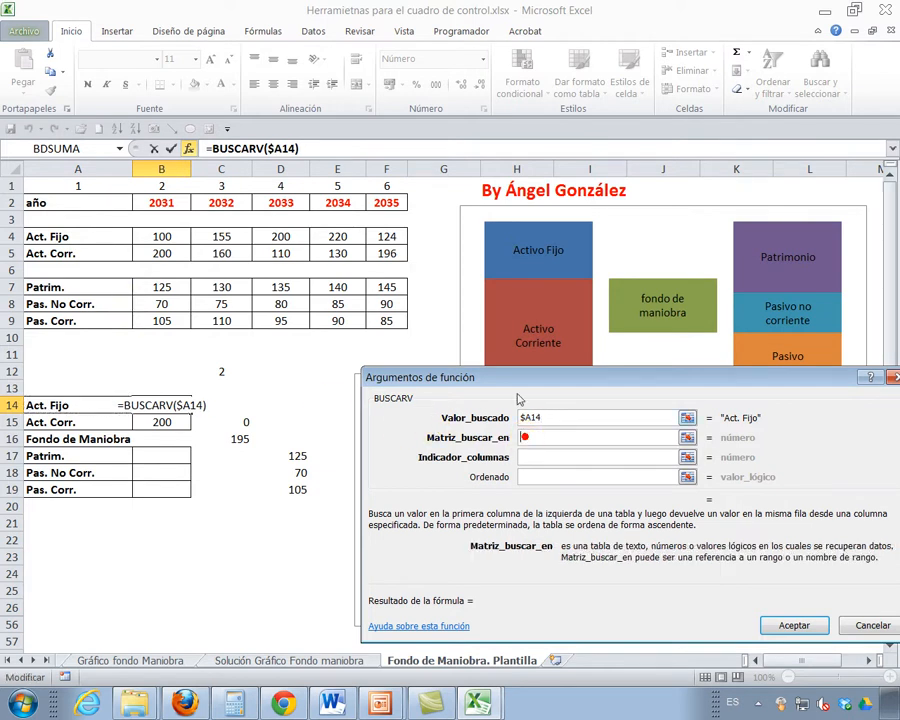
left_click_drag(80, 202, 382, 327)
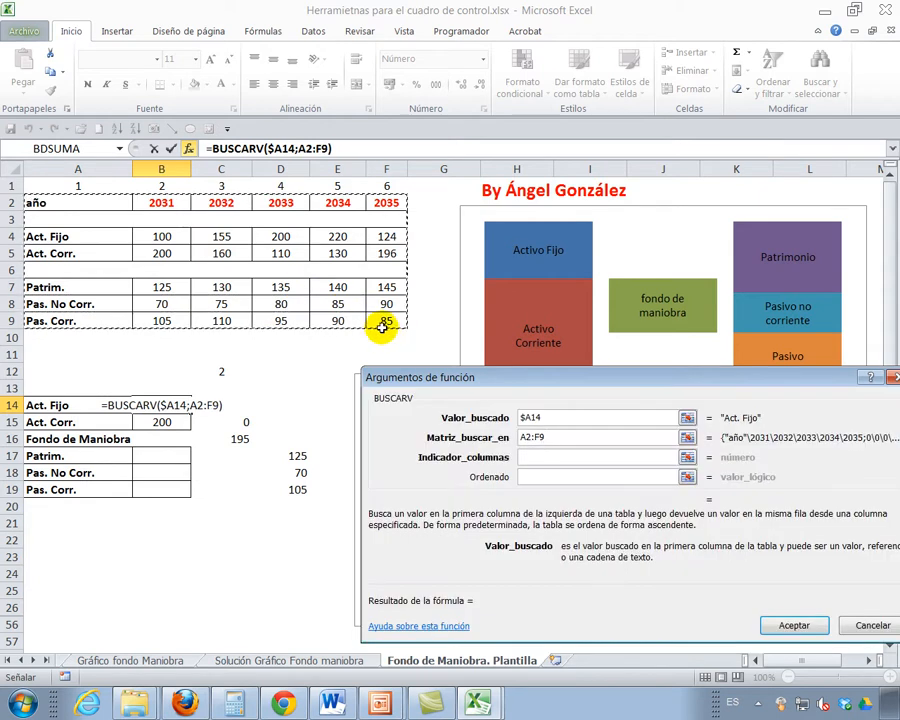
key("F4")
left_click(530, 460)
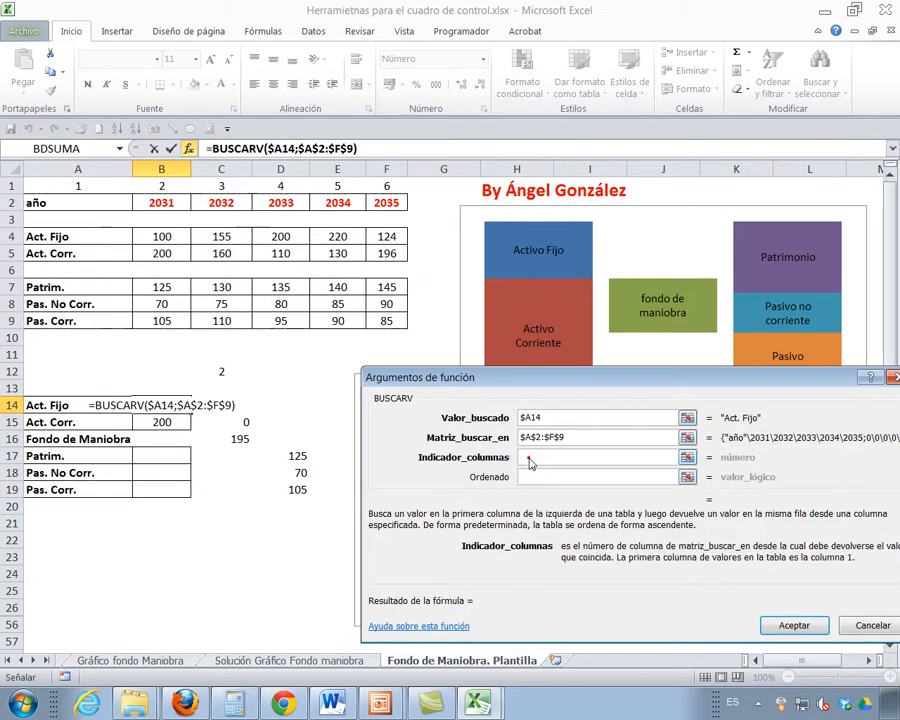
left_click(218, 372)
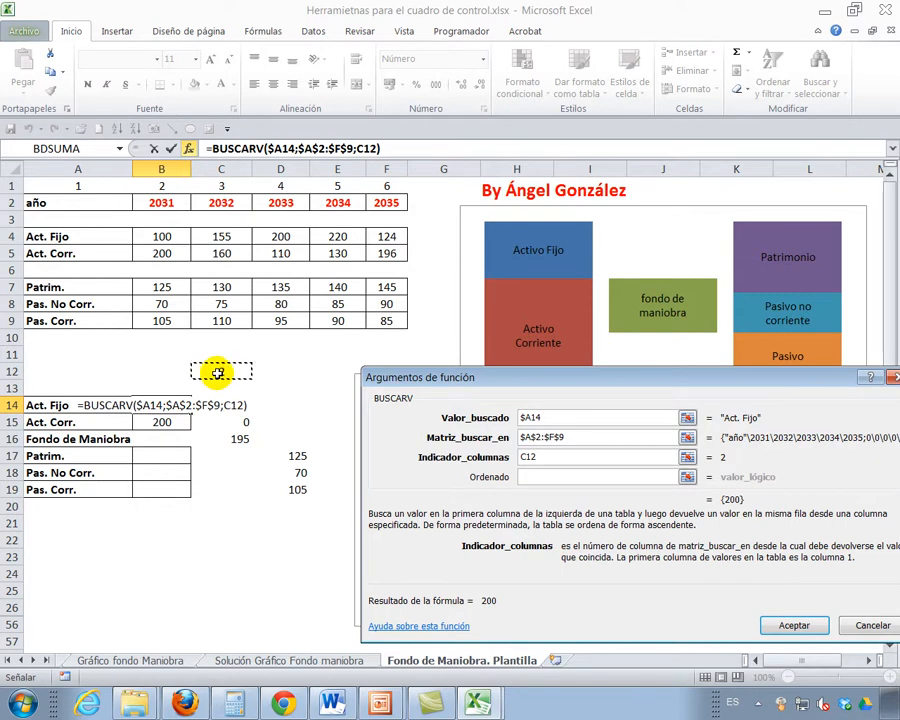
key("F4")
left_click(559, 476)
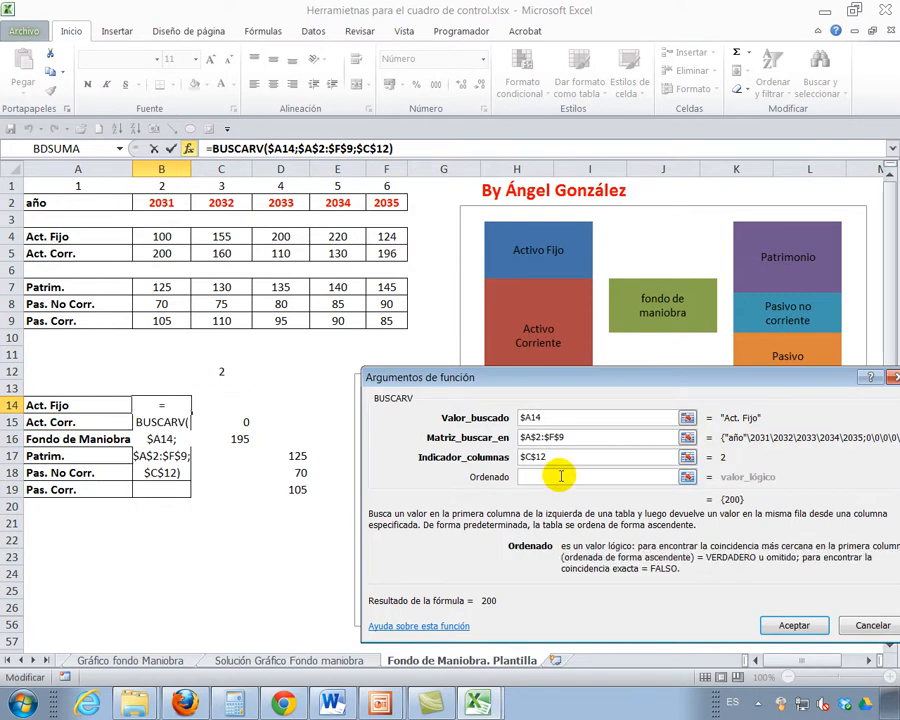
type("falso")
key("Return")
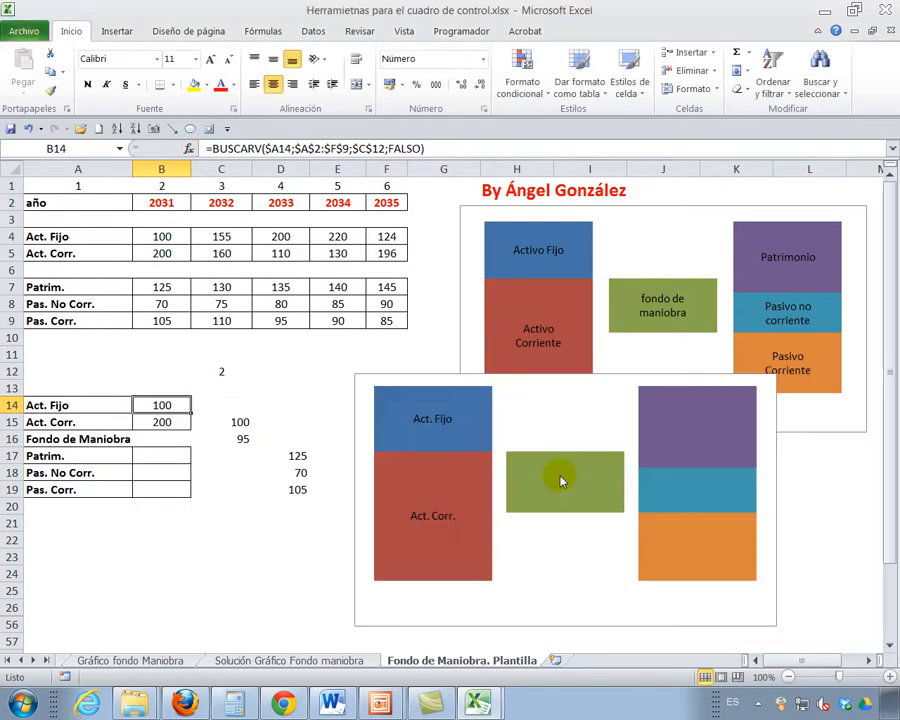
- Copy the BUSCARV formula from B14 to the Act. Corr. cell B15
right_click(176, 404)
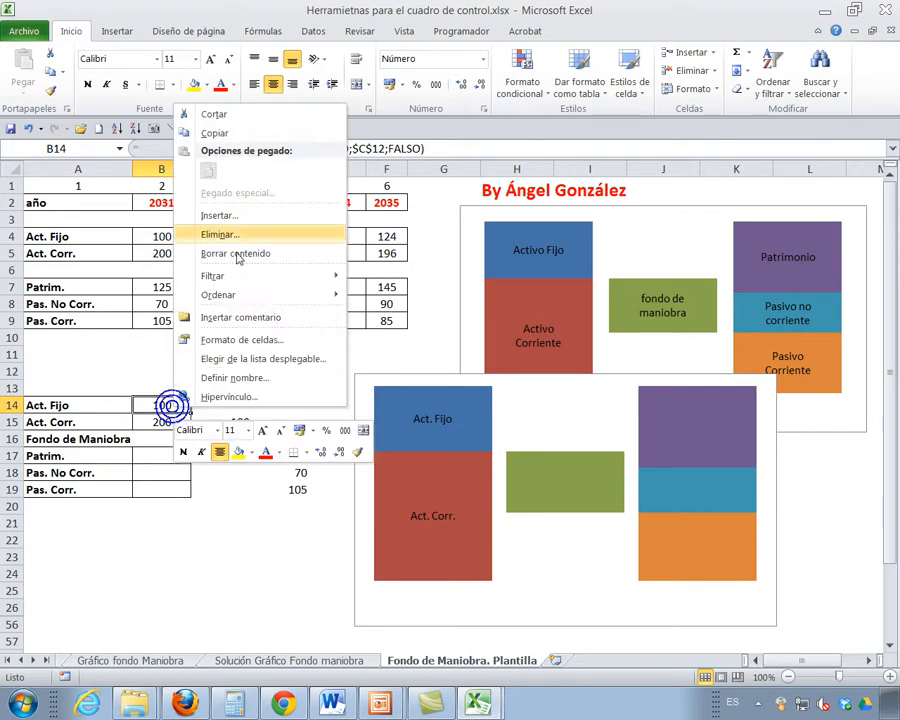
left_click(230, 134)
left_click(165, 422)
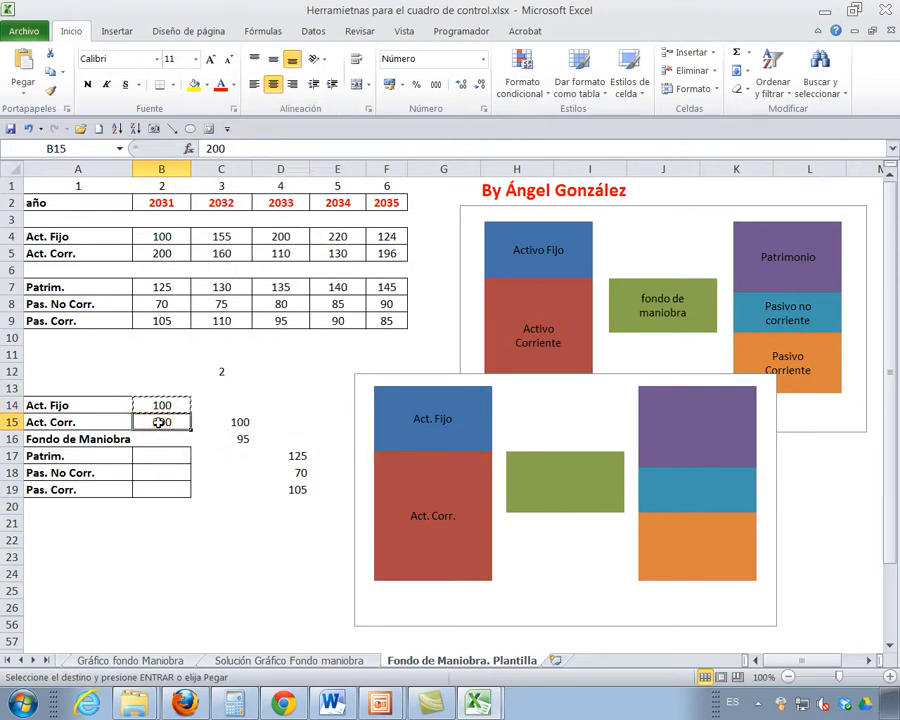
right_click(165, 422)
left_click(196, 186)
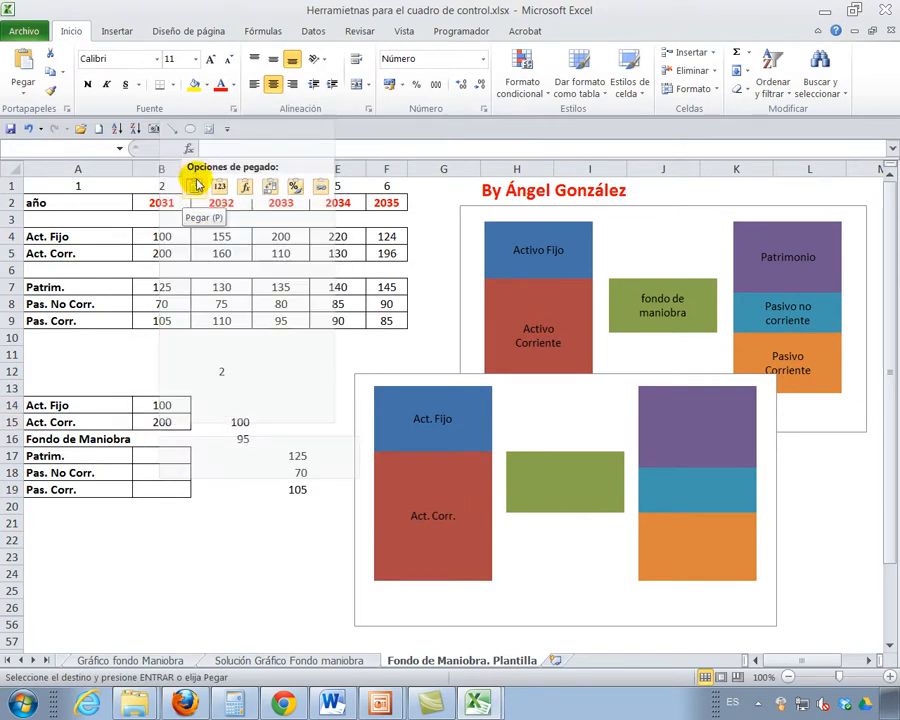
- Paste the copied BUSCARV formula into D17:D19 for Patrim., Pas. No Corr. and Pas. Corr
left_click(291, 455)
left_click_drag(291, 455, 297, 488)
right_click(297, 488)
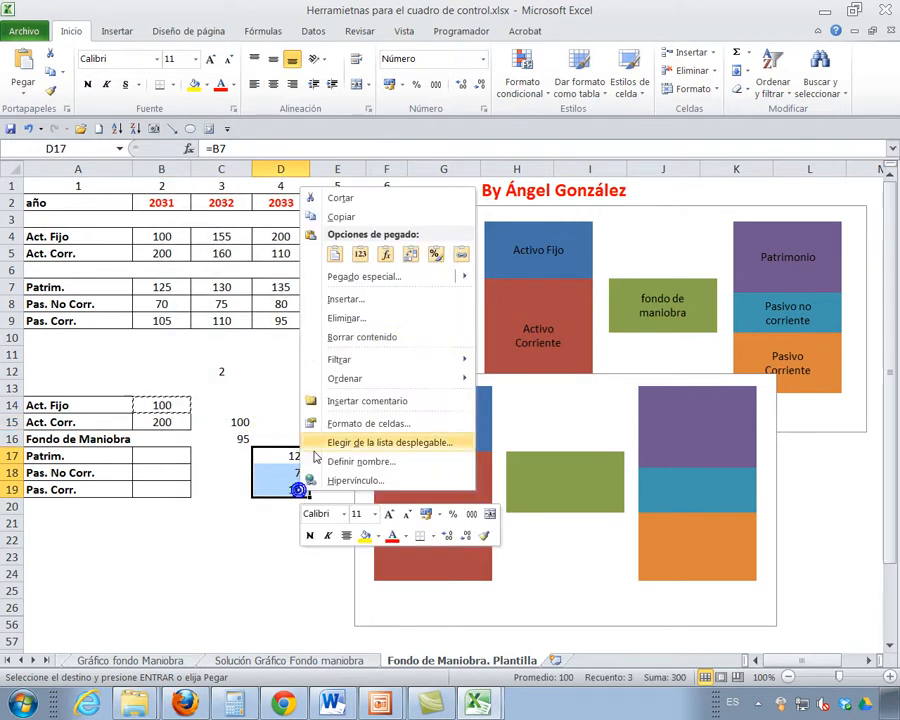
left_click(333, 254)
left_click(294, 368)
- Test the lookups and chart by setting C12 to 3, 4 and 5 in turn, and set it back to 2
left_click(210, 363)
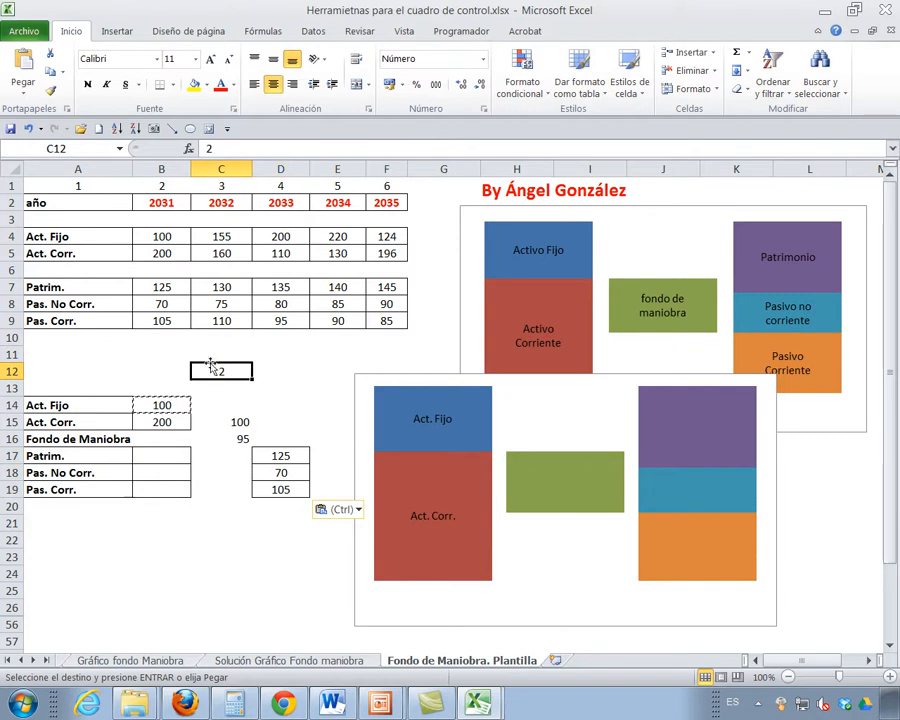
type("3")
key("Return")
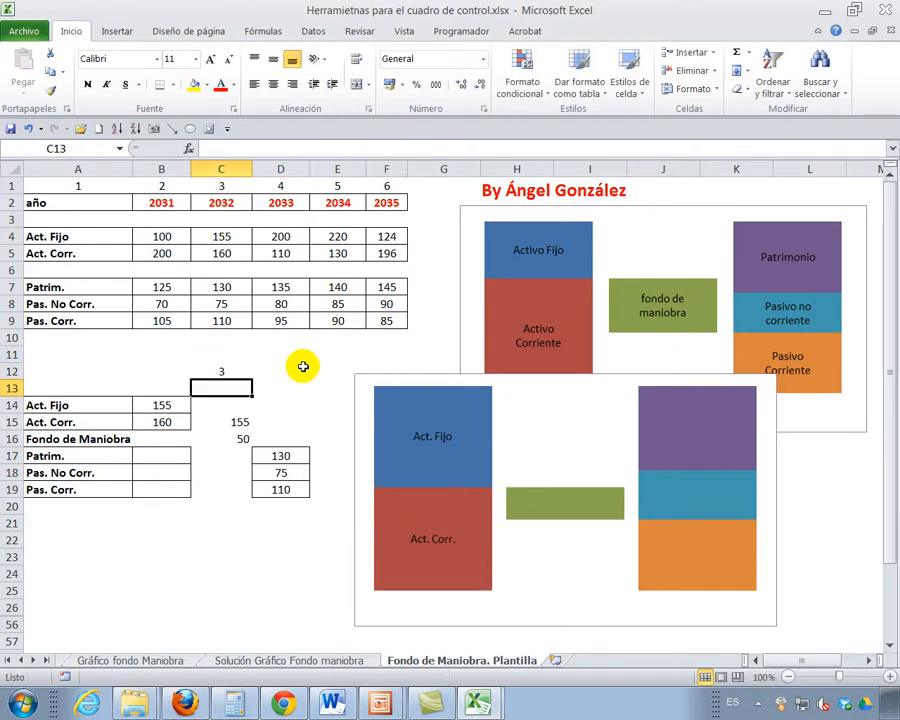
key("Up")
type("4")
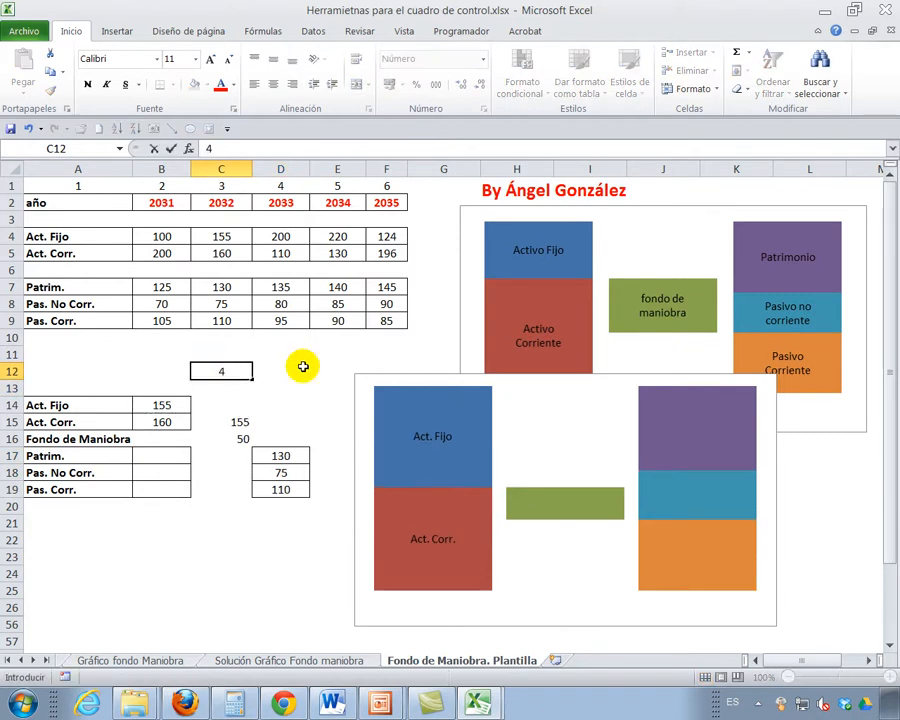
key("Return")
key("Up")
type("5")
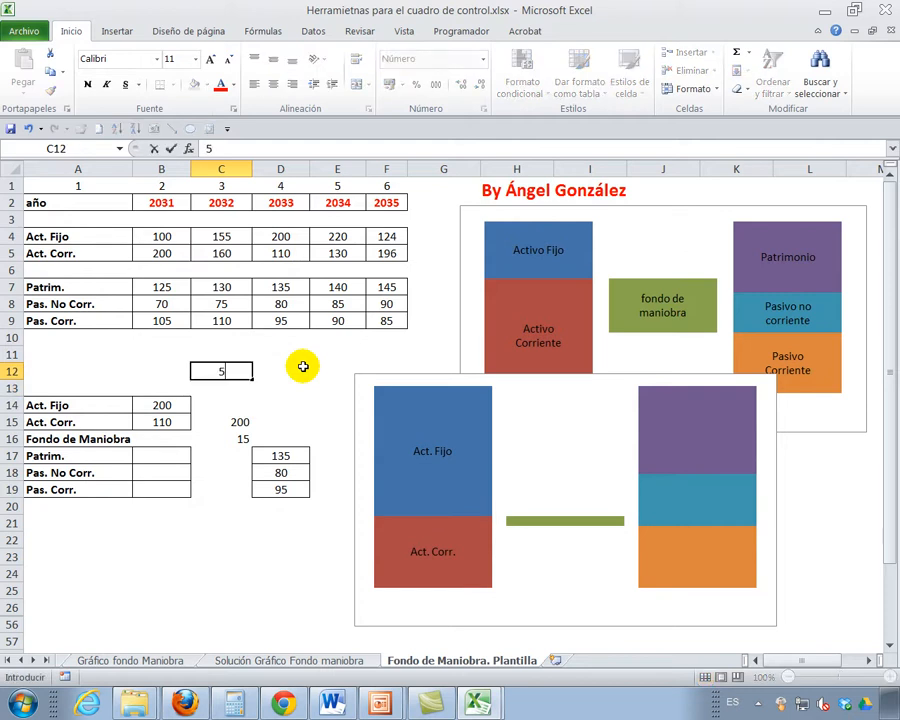
key("Return")
key("Up")
type("2")
key("Return")
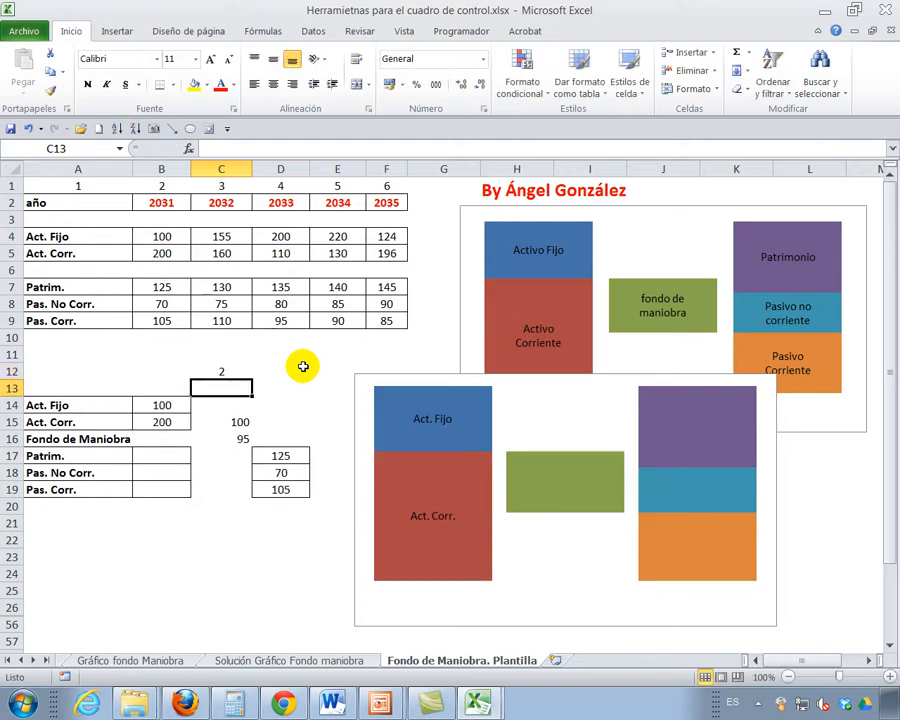
- Check in Excel's ribbon customization options that the Programador tab is enabled, and accept the options
left_click(237, 374)
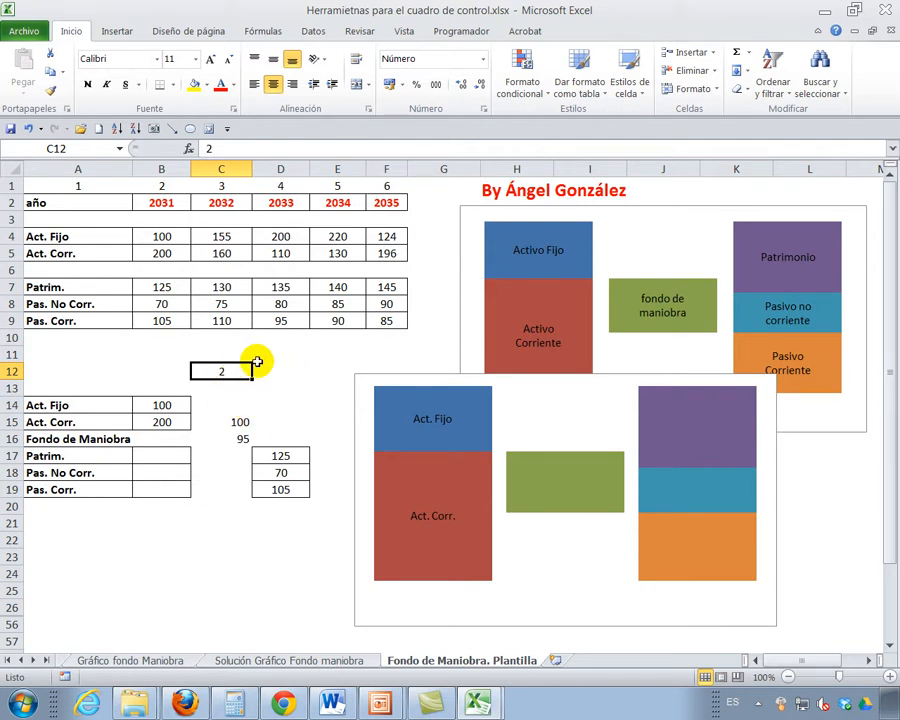
left_click(462, 32)
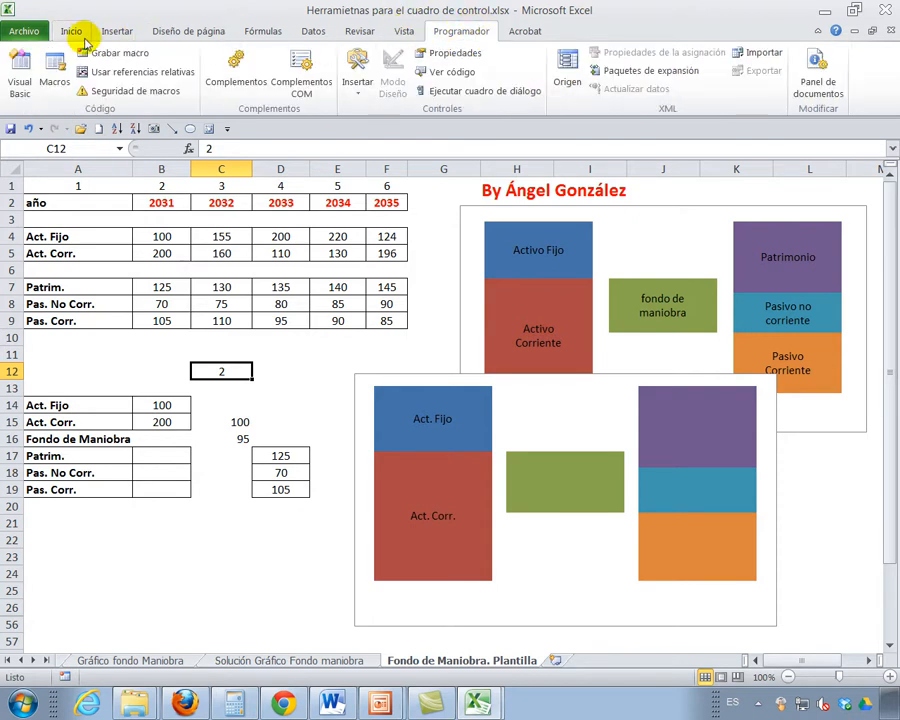
left_click(20, 33)
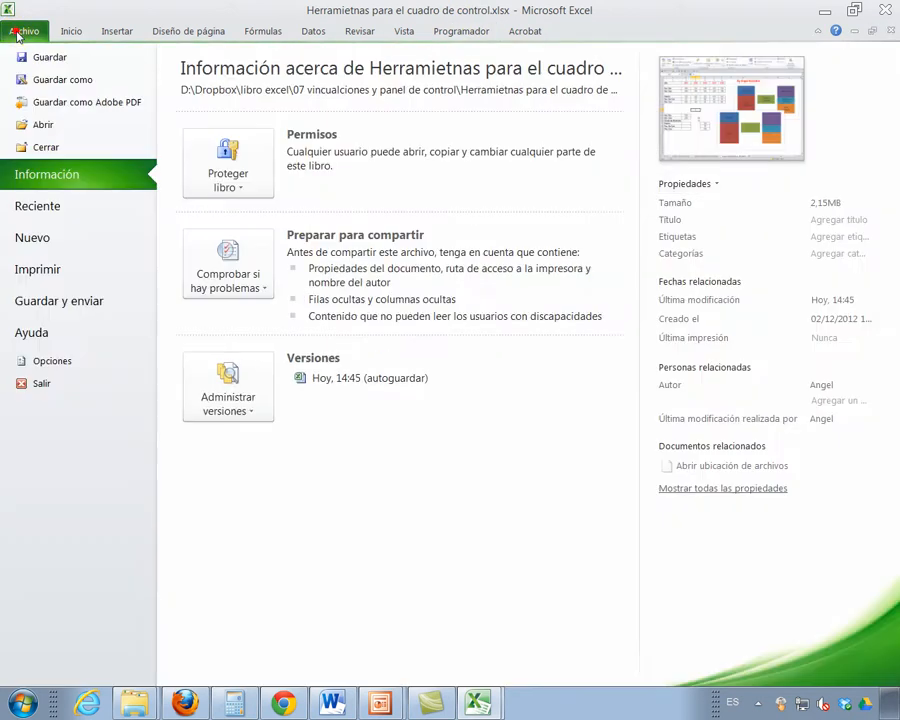
left_click(50, 362)
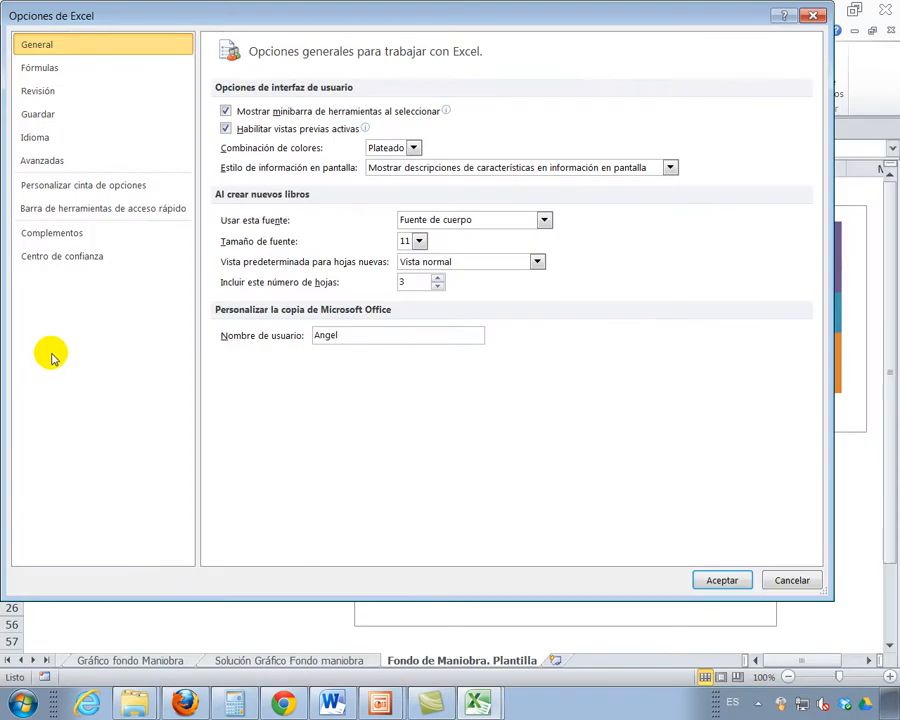
left_click(64, 191)
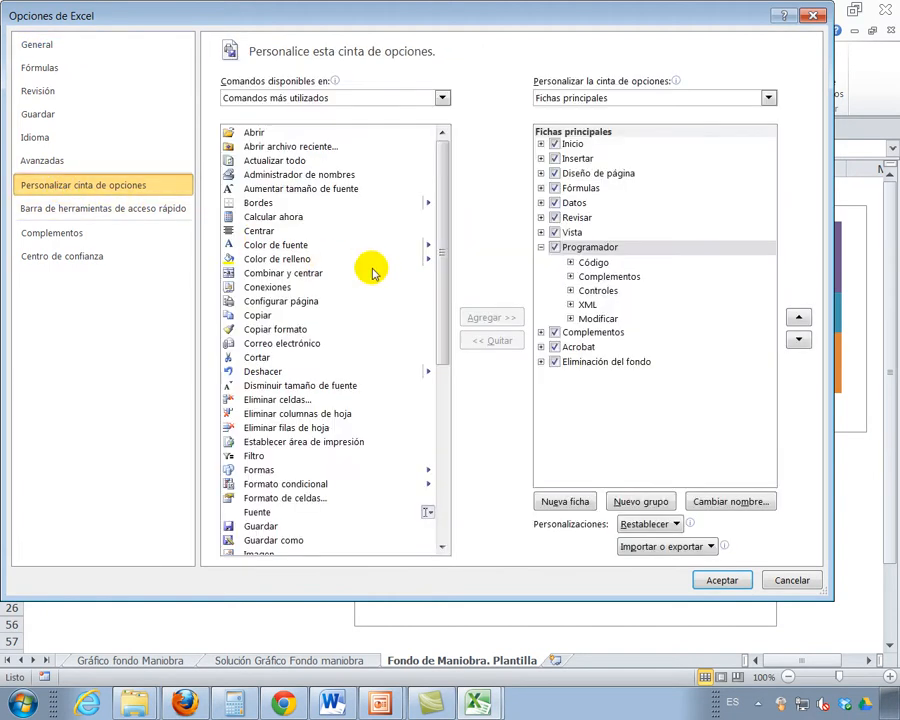
left_click(555, 249)
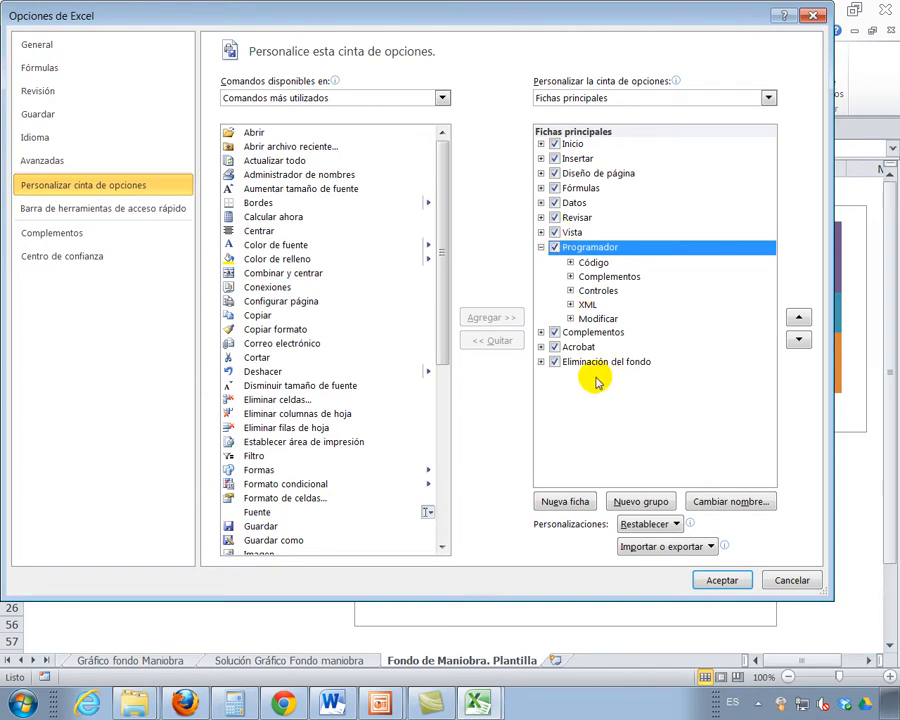
left_click(722, 580)
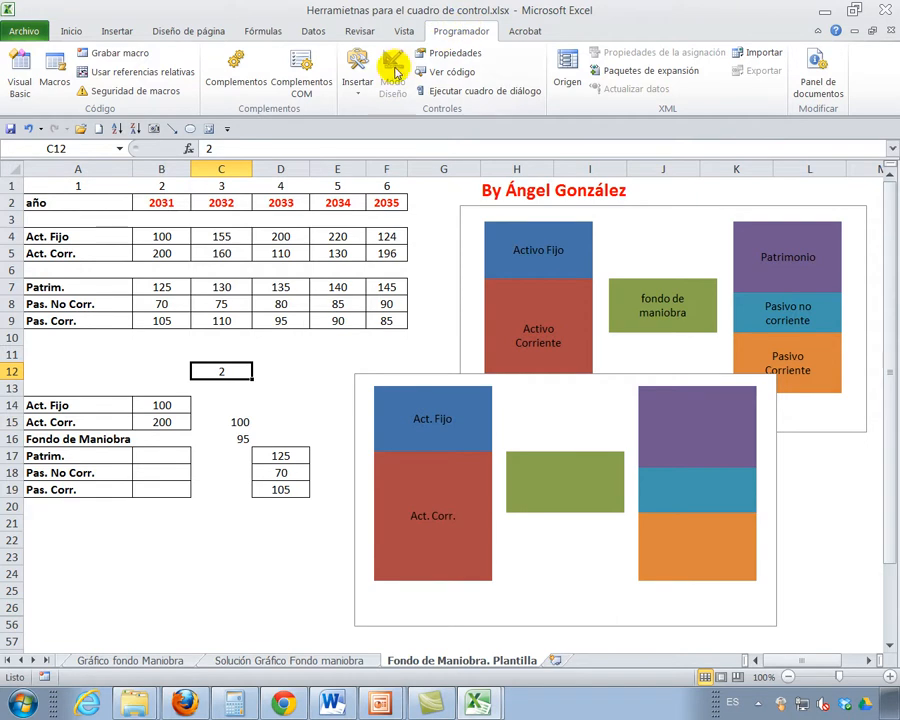
- Insert a horizontal scroll bar form control over rows 10 and 11, spanning from column A into column C
left_click(363, 76)
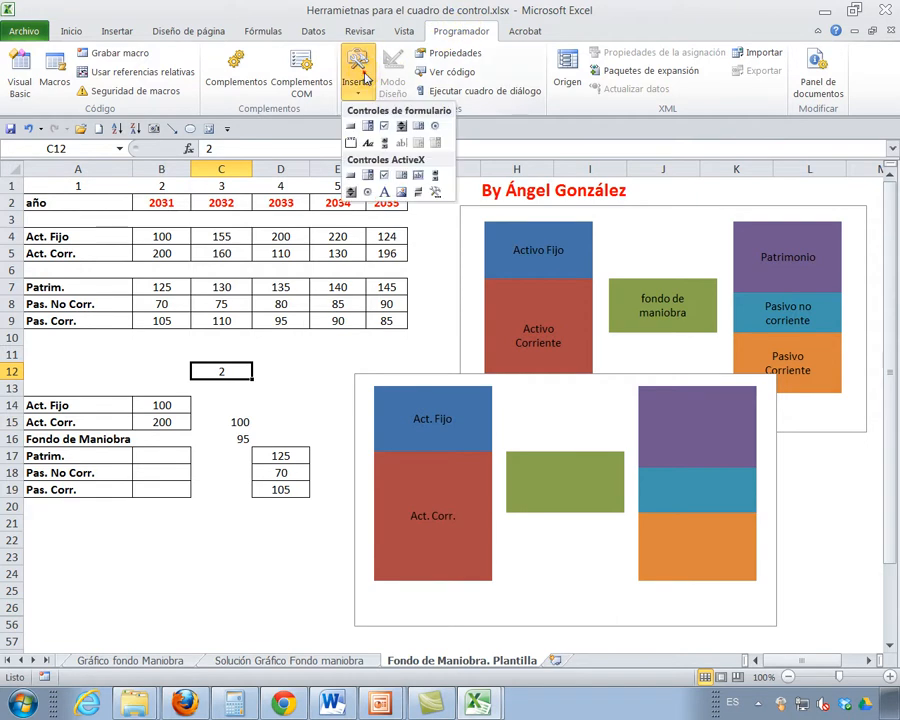
left_click(386, 146)
left_click_drag(50, 341, 212, 356)
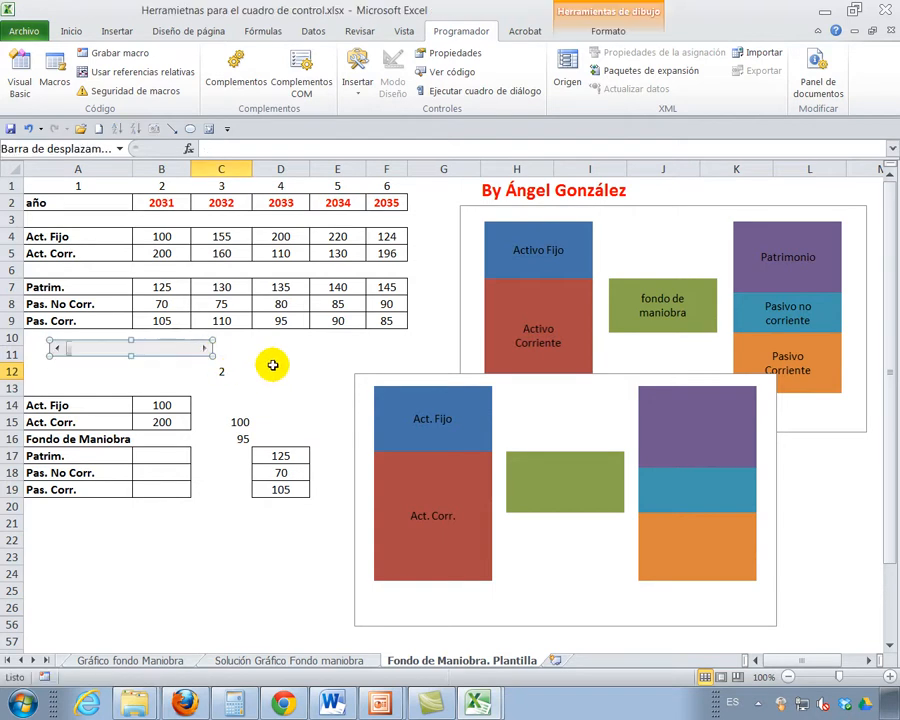
- Configure the scroll bar control with minimum value 2, maximum value 6 and linked cell $C$12
left_click(196, 372)
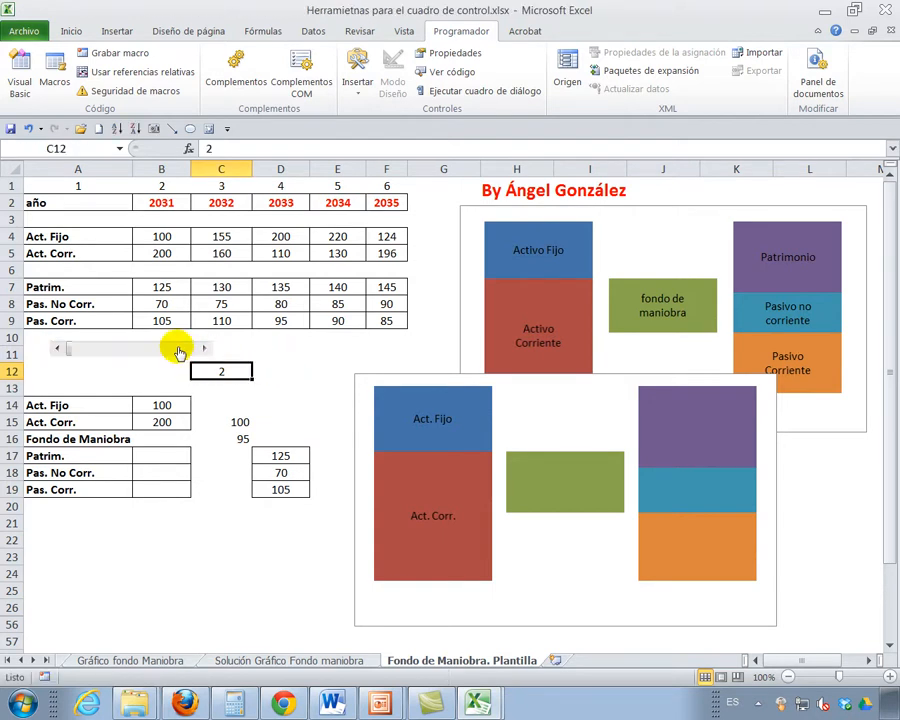
right_click(179, 352)
left_click(230, 477)
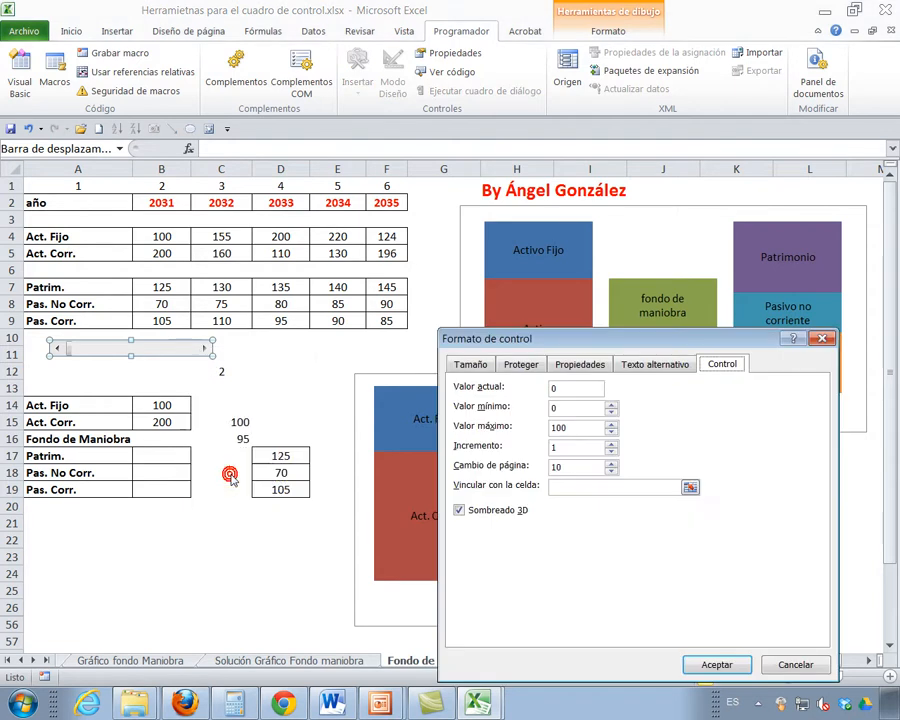
left_click(609, 486)
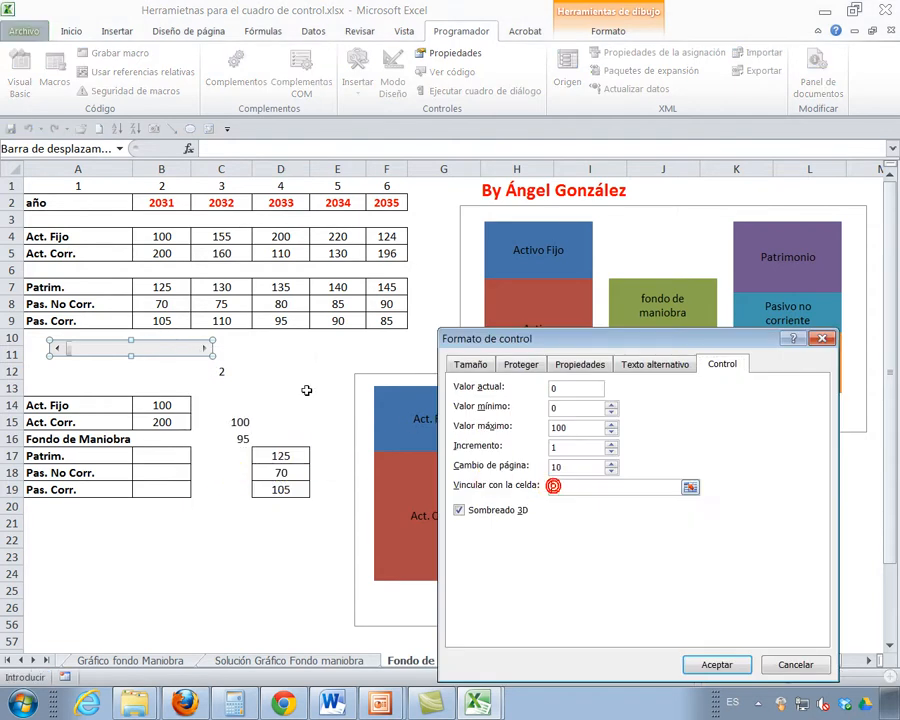
left_click(214, 372)
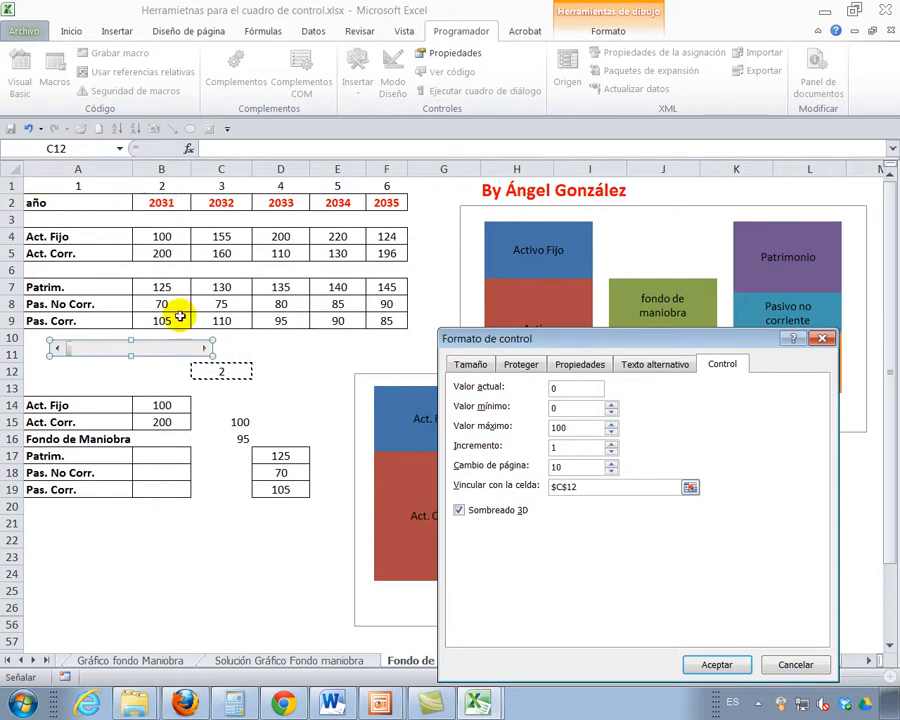
double_click(556, 407)
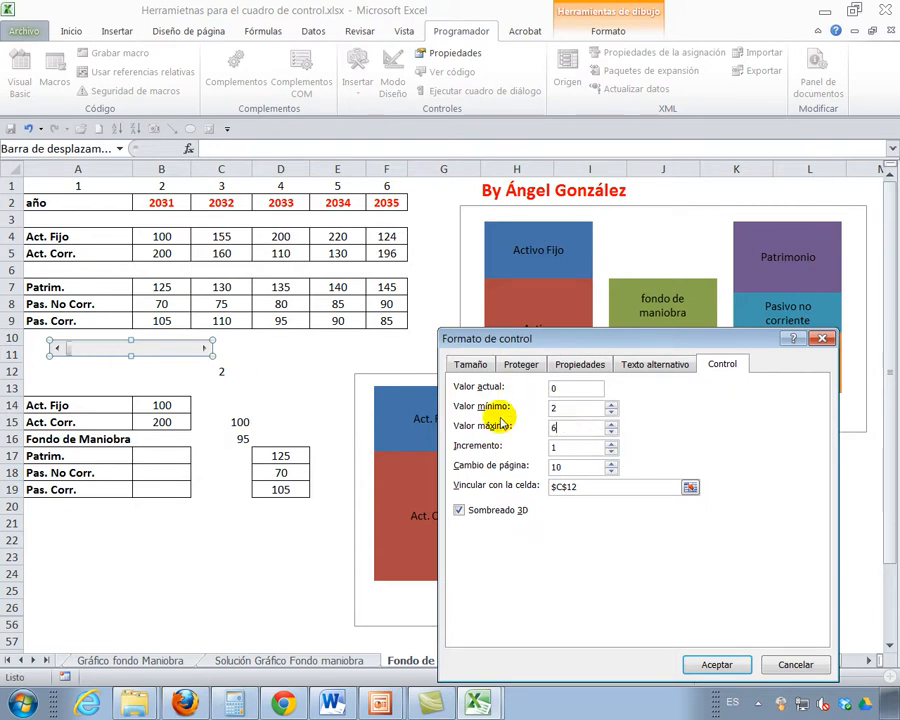
left_click(717, 663)
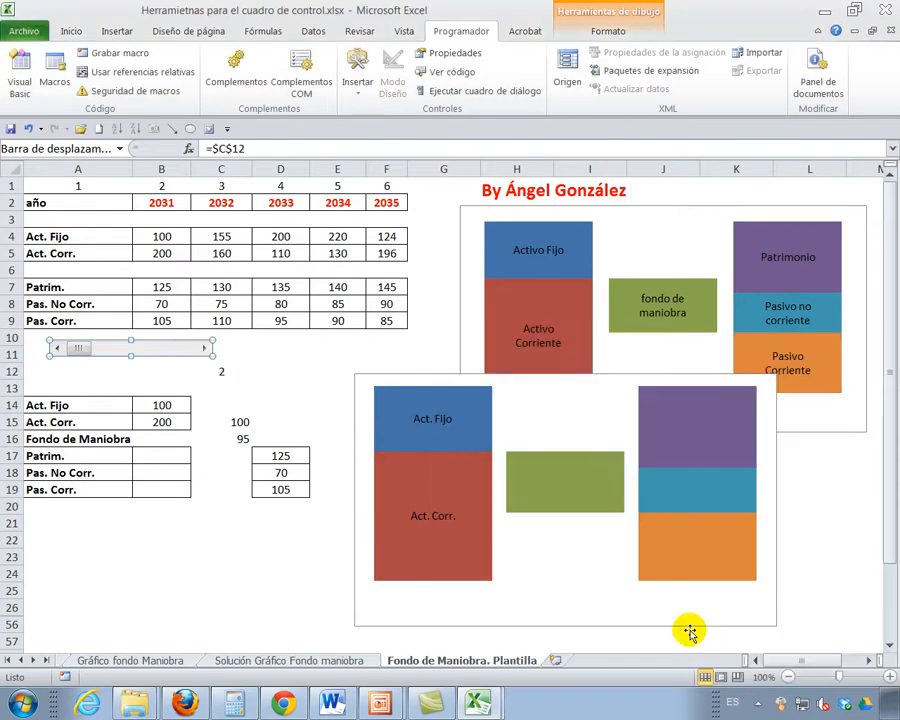
left_click(284, 406)
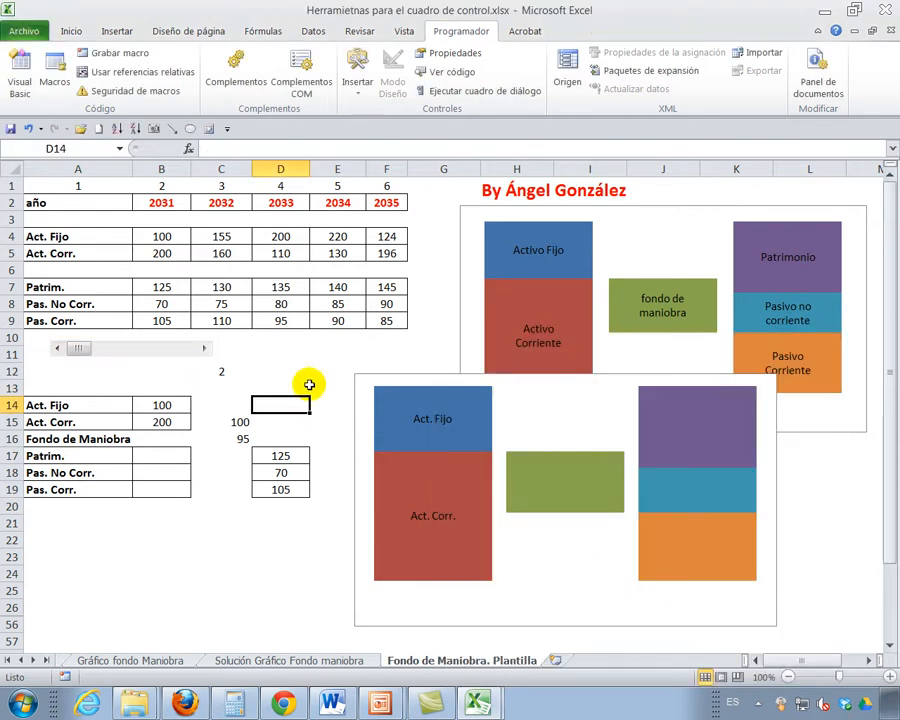
- Test the scroll bar by stepping it up, back down to 2 and up to 6, checking the lookups and chart
left_click(205, 348)
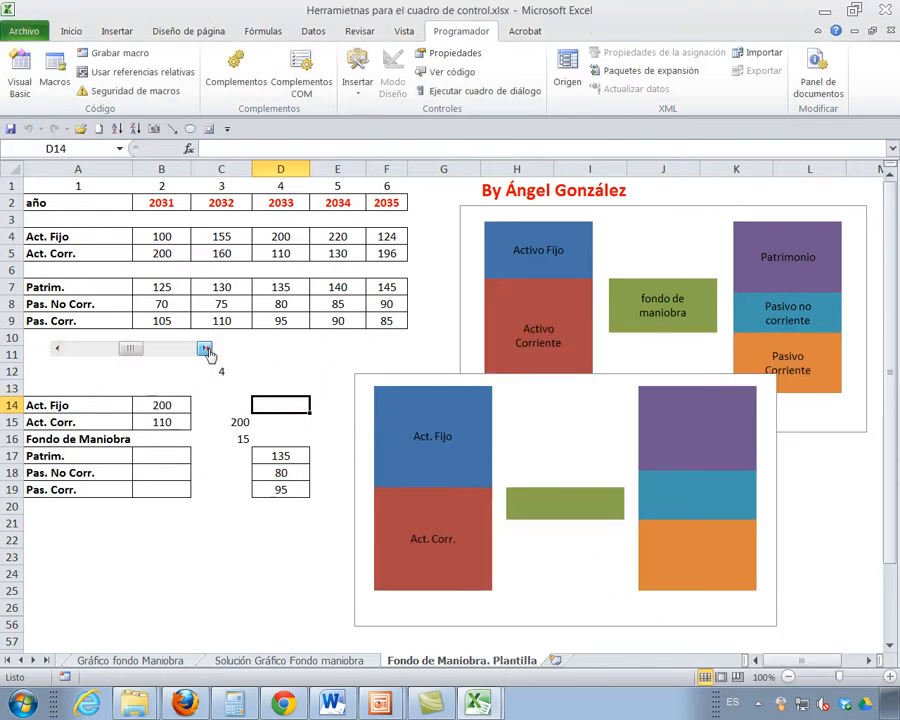
left_click(207, 349)
left_click(207, 349)
left_click(58, 349)
left_click(58, 349)
left_click(58, 349)
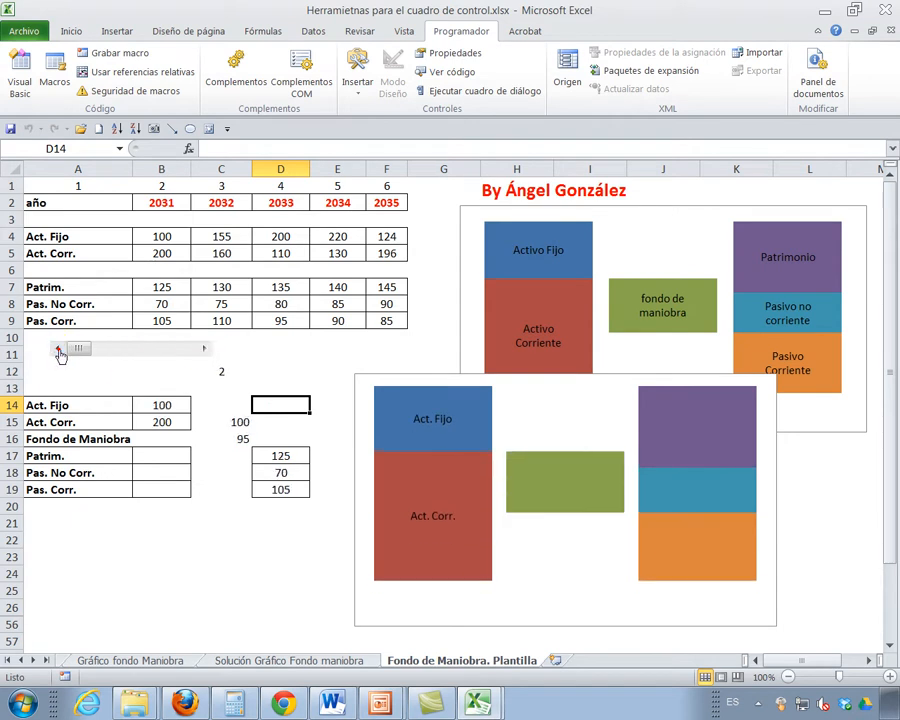
left_click(205, 349)
left_click(205, 349)
left_click(205, 349)
left_click(205, 349)
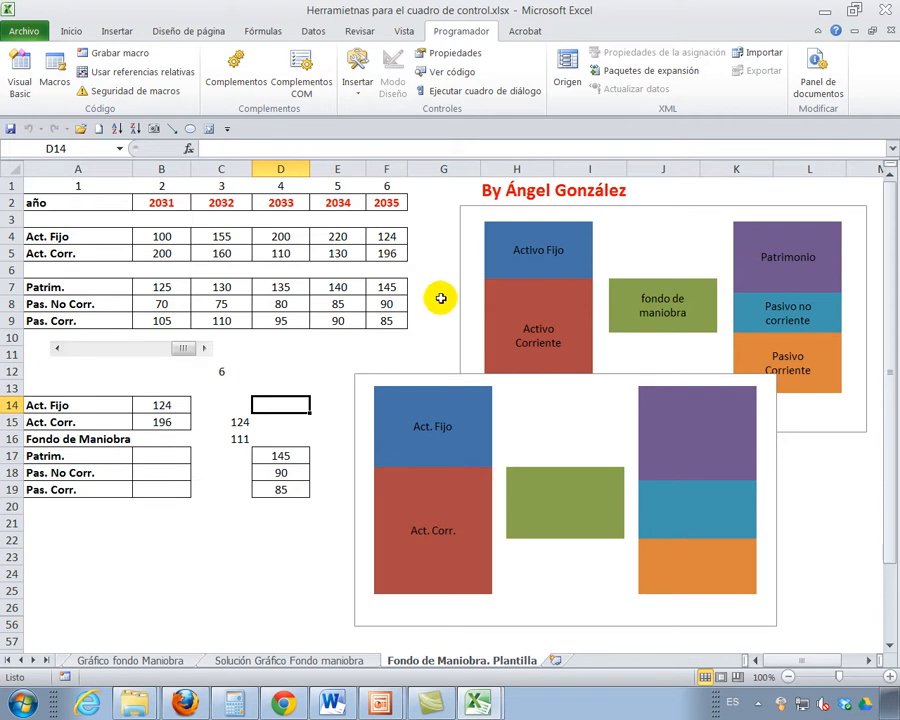
- Delete the older fondo de maniobra chart and move the new chart up into its place beside the data table
left_click(668, 216)
key("Delete")
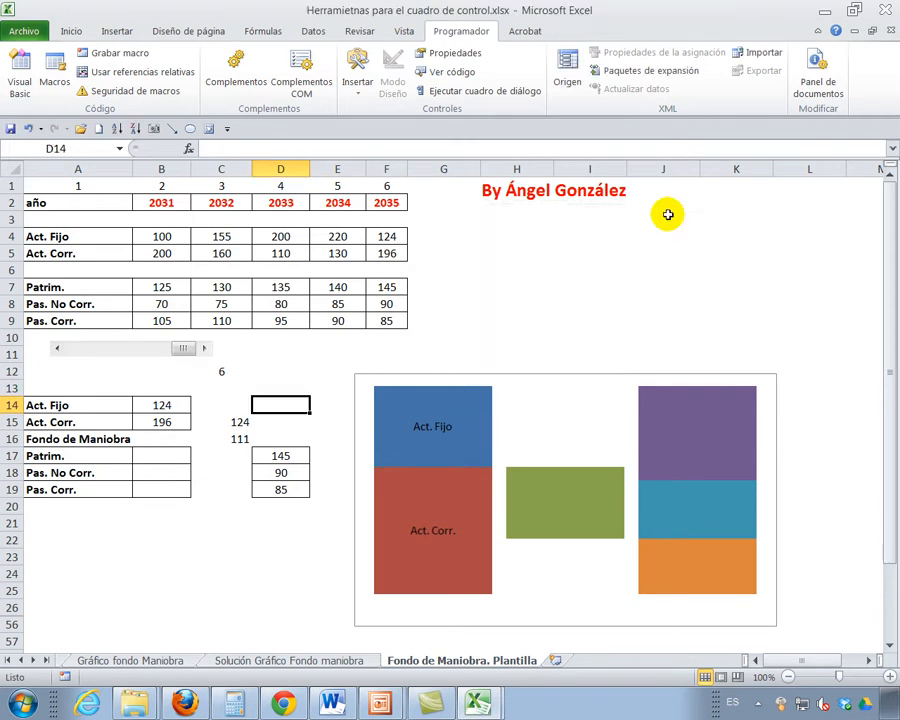
left_click_drag(563, 381, 635, 221)
left_click(409, 572)
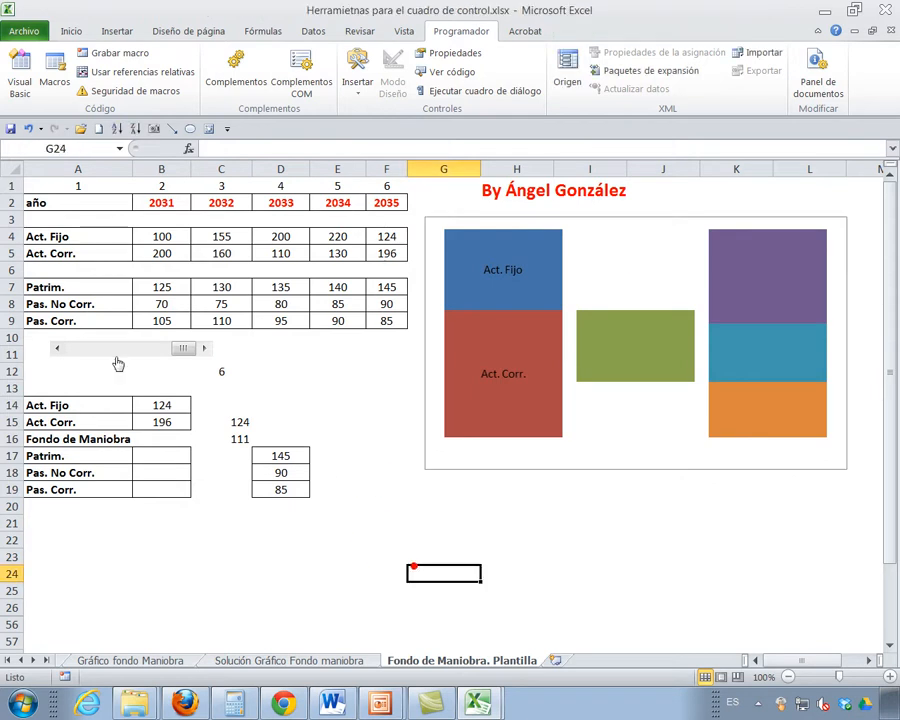
- Check the repositioned chart by stepping the scroll bar down to 2 and back up to 6
left_click(58, 348)
left_click(58, 348)
left_click(58, 348)
left_click(58, 348)
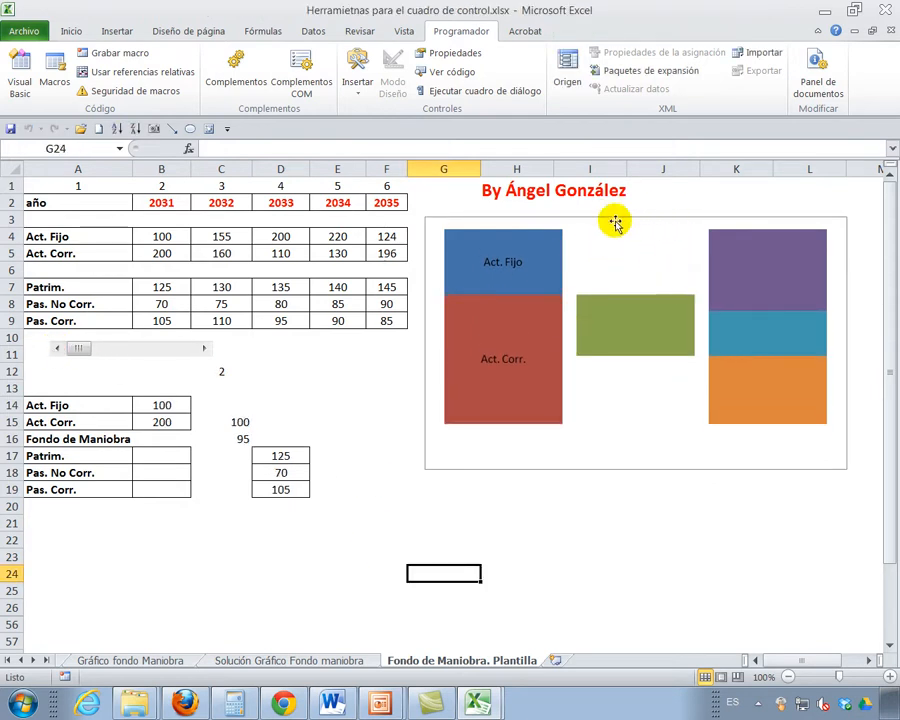
left_click(206, 349)
left_click(206, 349)
left_click(206, 349)
left_click(206, 349)
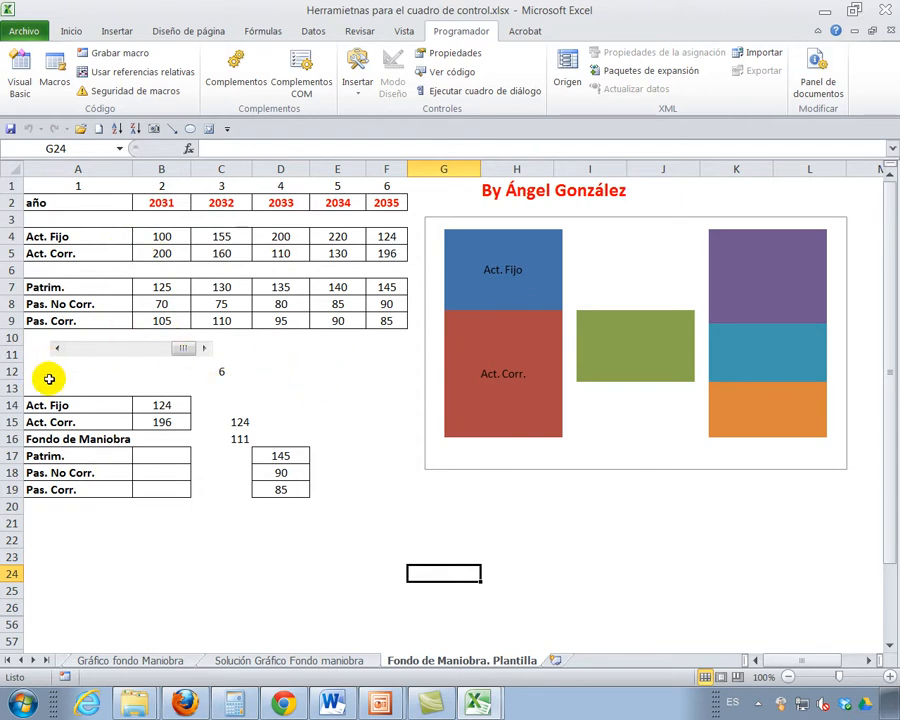
- Enter the label "año" in A13, above the Act. Fijo lookup row
left_click(46, 385)
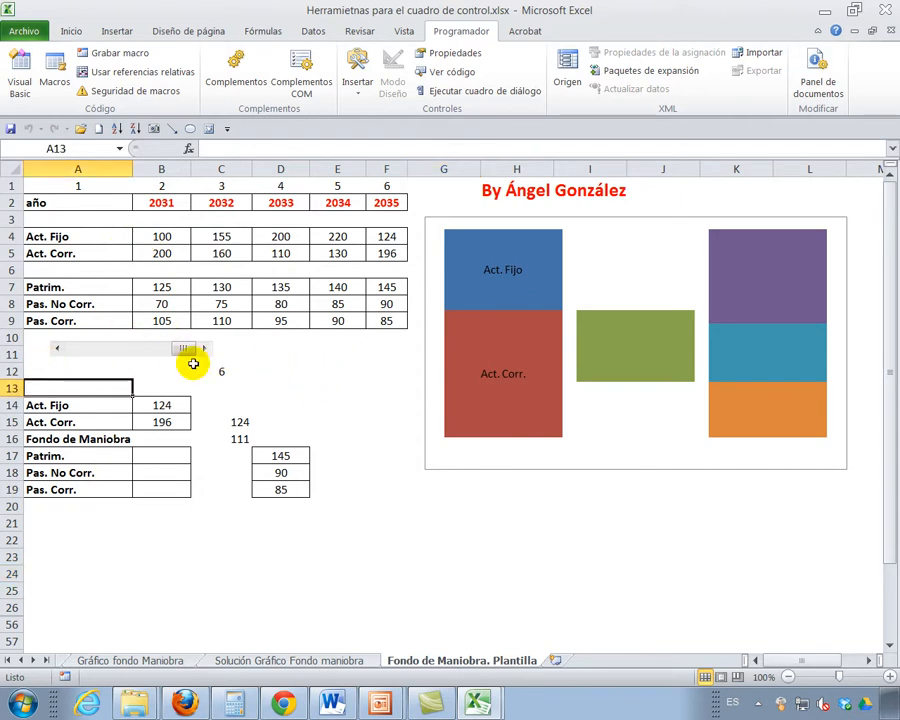
type("a")
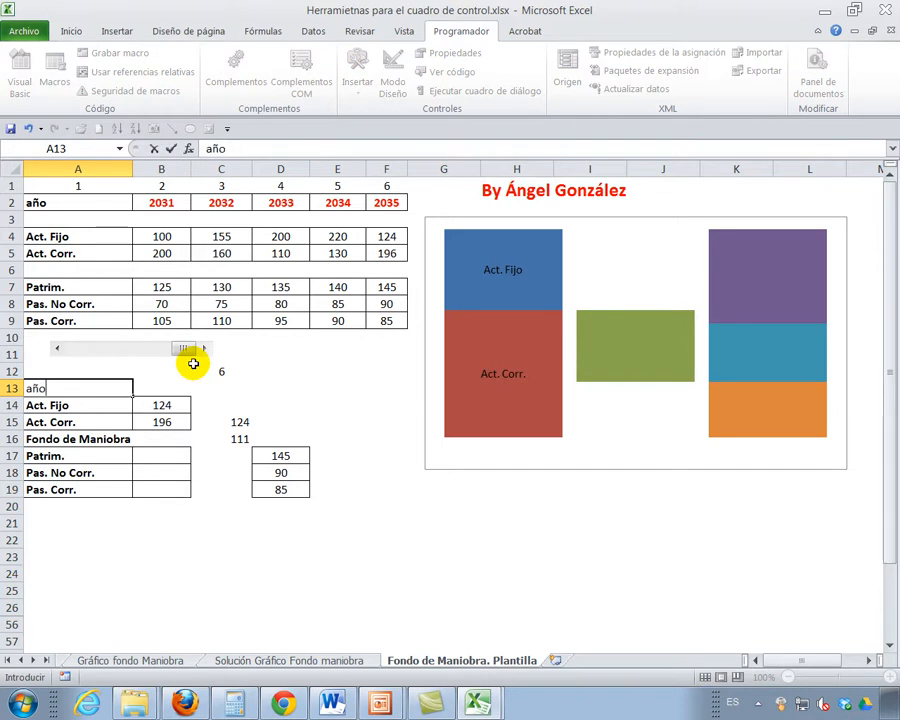
type("ño")
key("Tab")
- Copy the BUSCARV formula from B14 into B13 for the year, and try it with the scroll bar
left_click(178, 405)
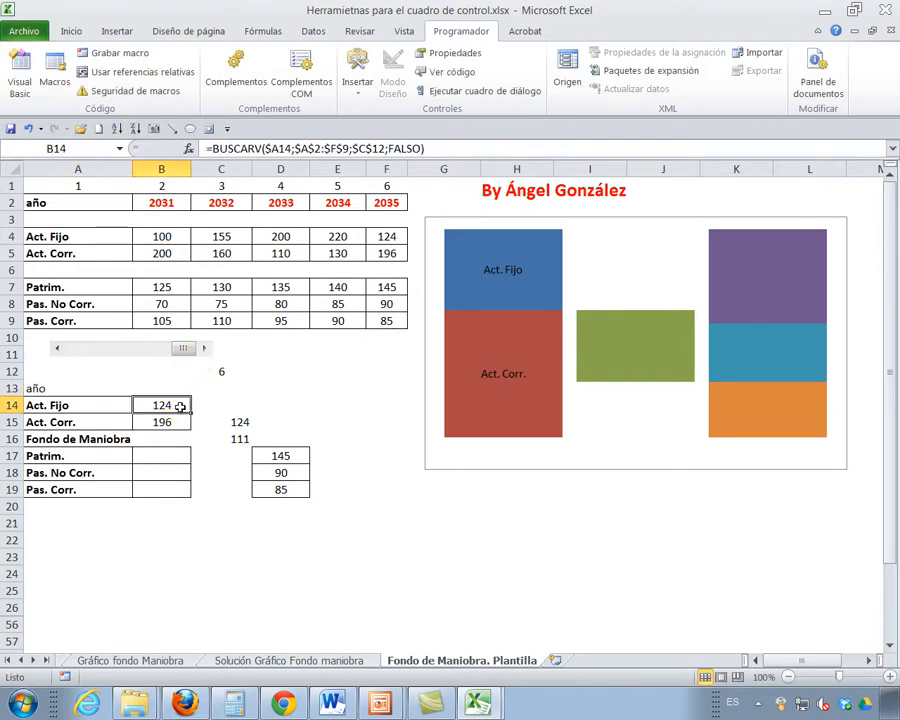
right_click(180, 405)
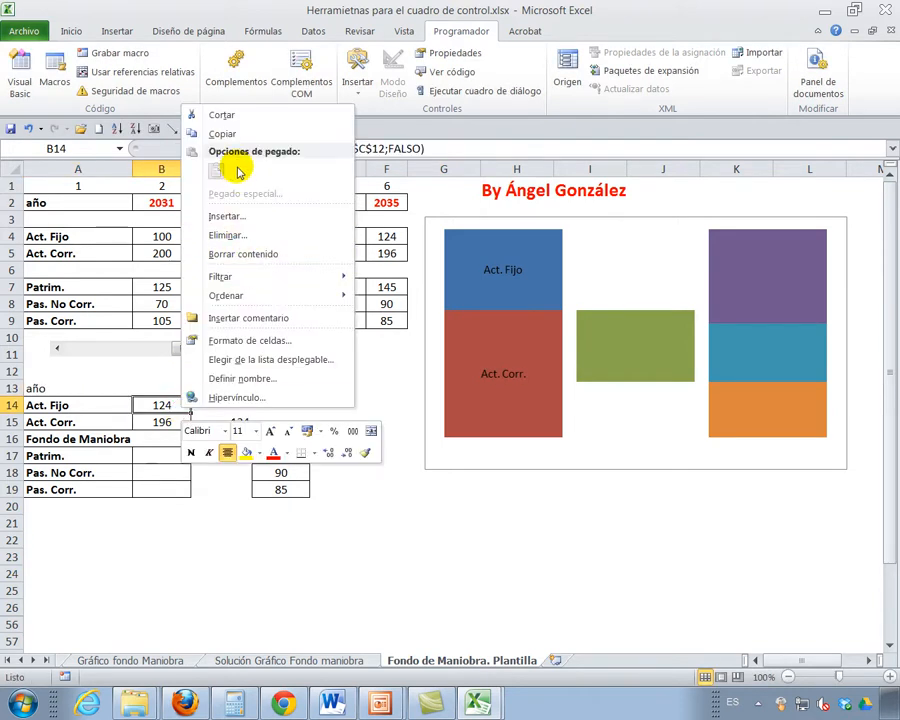
left_click(218, 133)
left_click(162, 388)
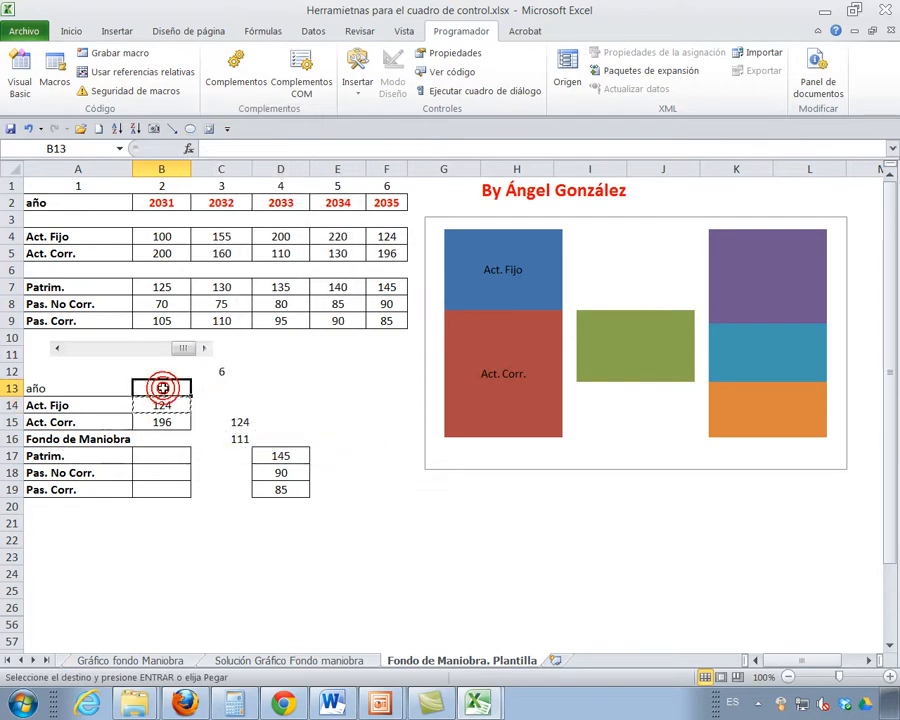
key("ctrl+v")
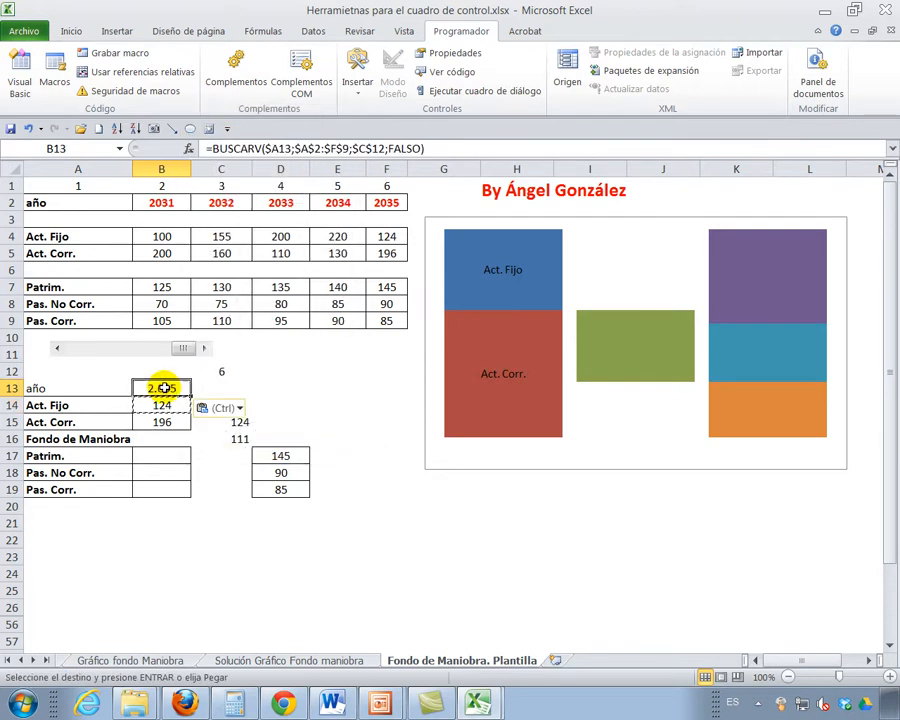
left_click(276, 391)
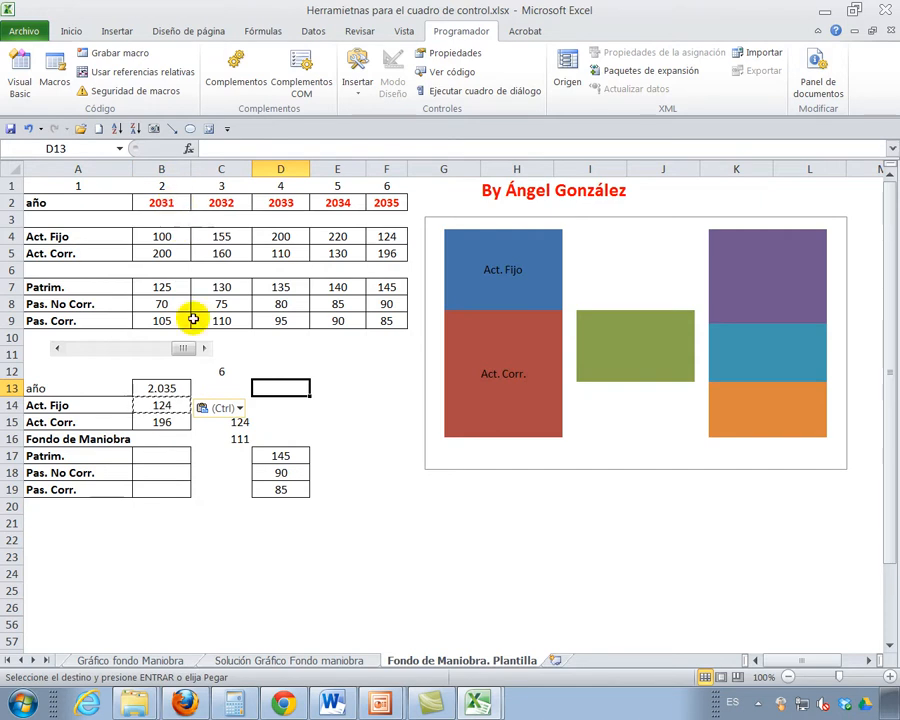
left_click_drag(60, 348, 60, 348)
left_click_drag(204, 349, 204, 349)
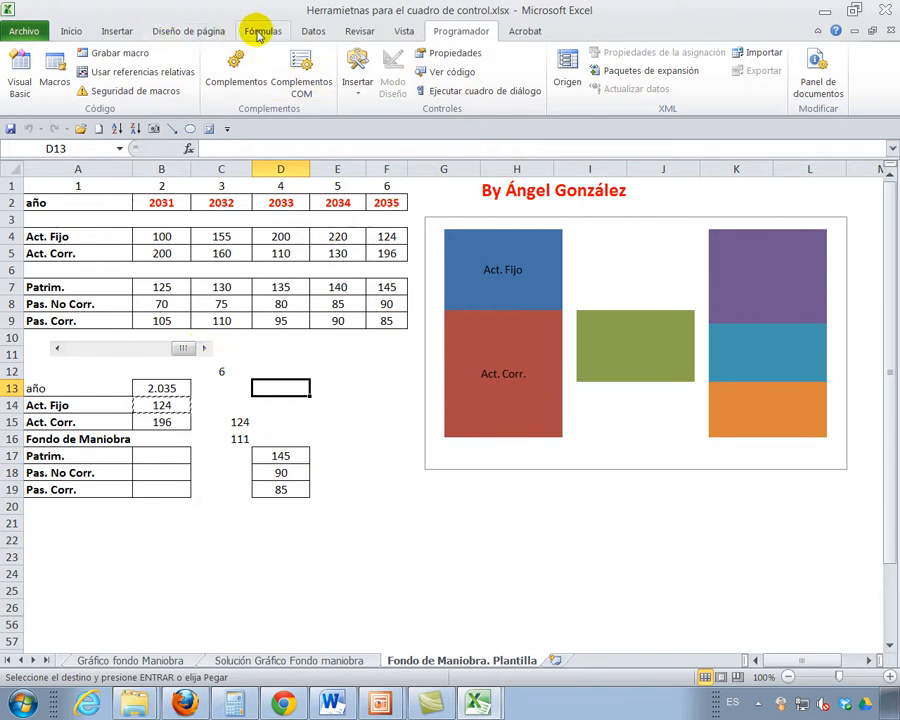
- Insert a text box above the chart's green fondo de maniobra block and link it to the year with =$B$13
left_click(118, 31)
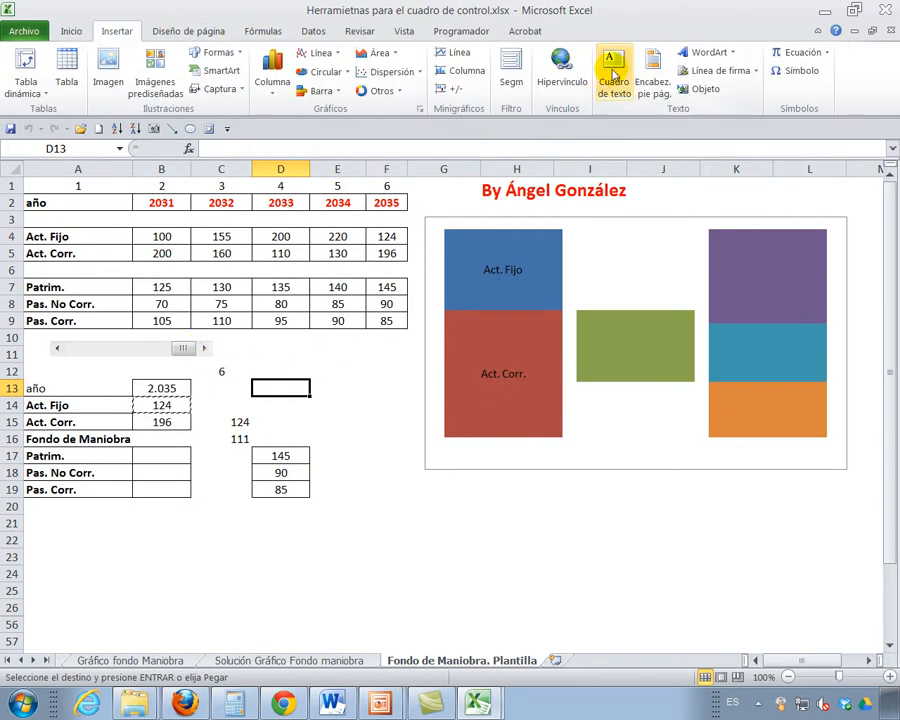
left_click(614, 75)
left_click_drag(587, 229, 685, 254)
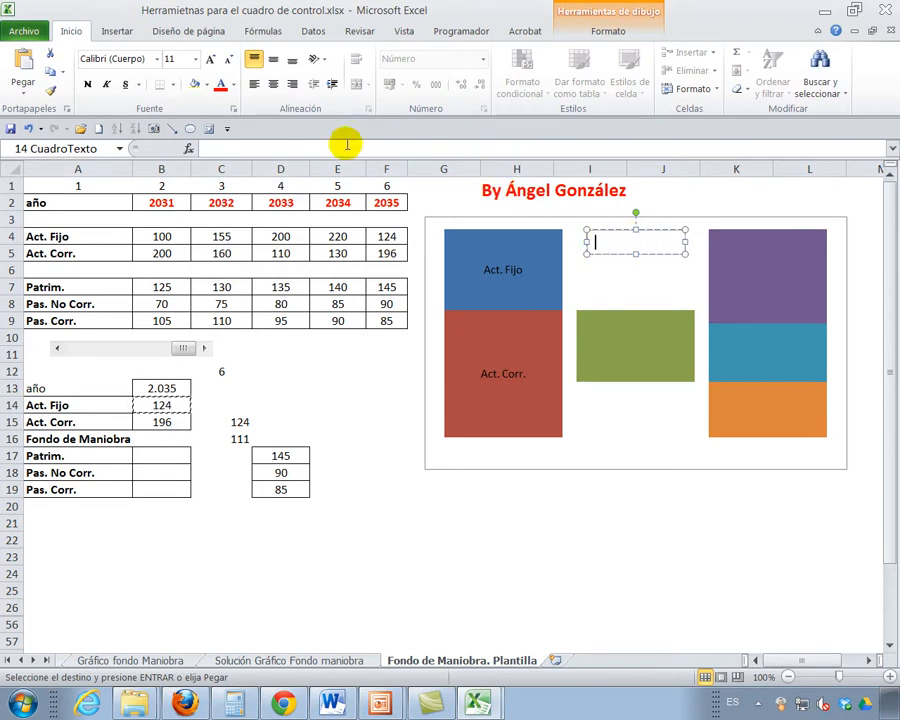
left_click(209, 147)
mouse_move(541, 312)
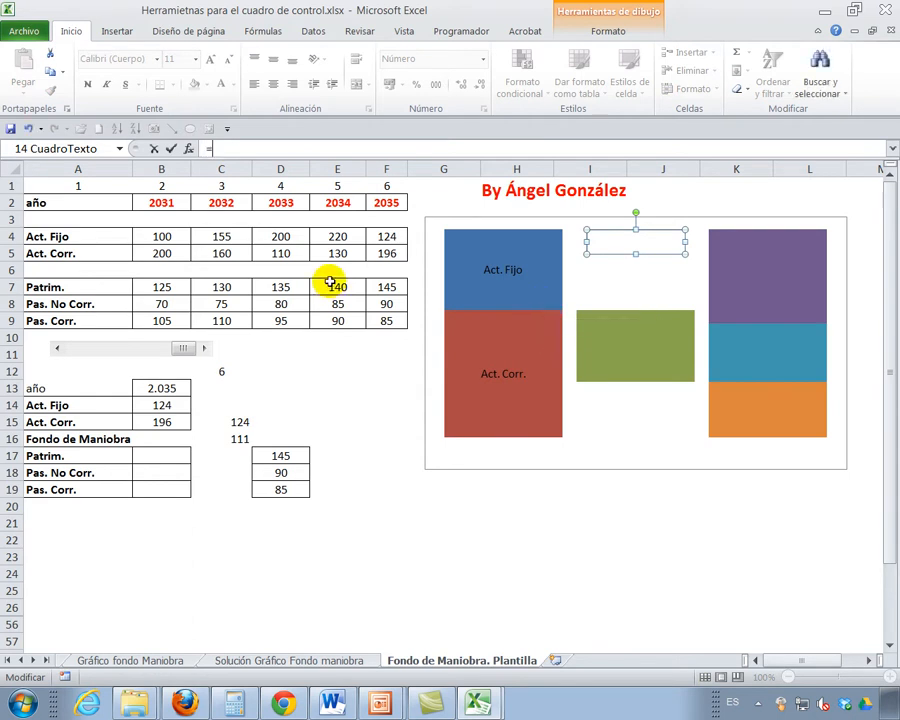
left_click(171, 386)
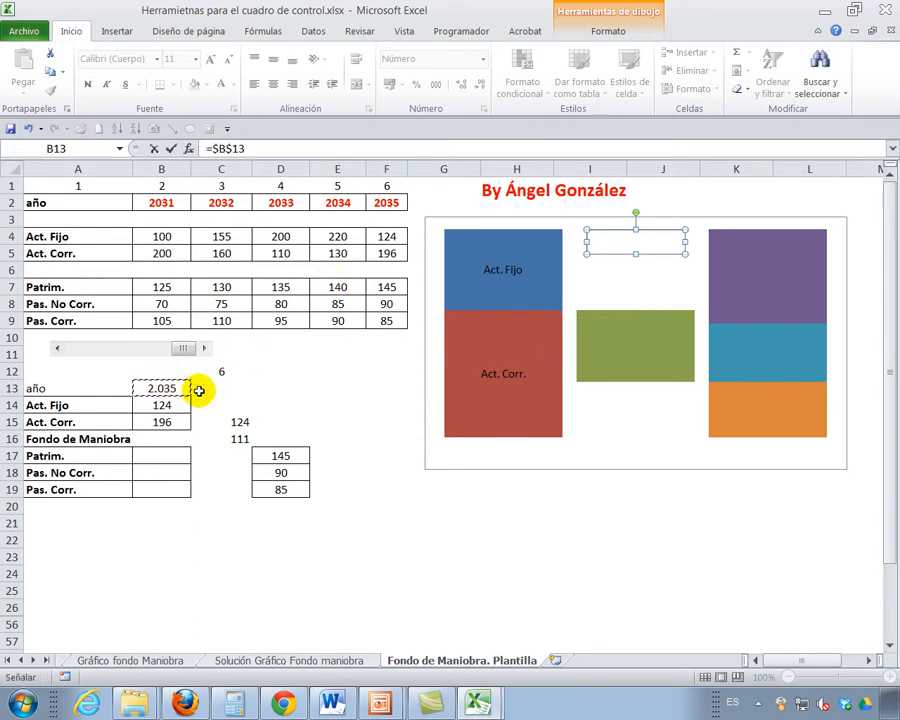
key("Return")
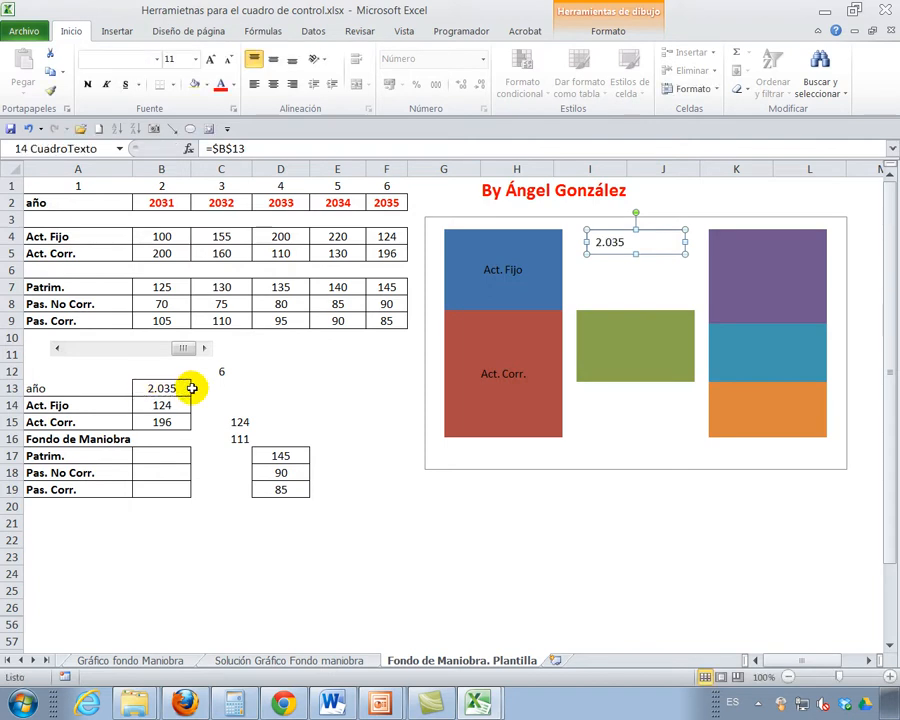
- Test the linked year text box by stepping the scroll bar down to 2 and back up to 6
left_click(303, 410)
left_click(60, 349)
left_click(60, 349)
left_click(60, 349)
left_click(60, 349)
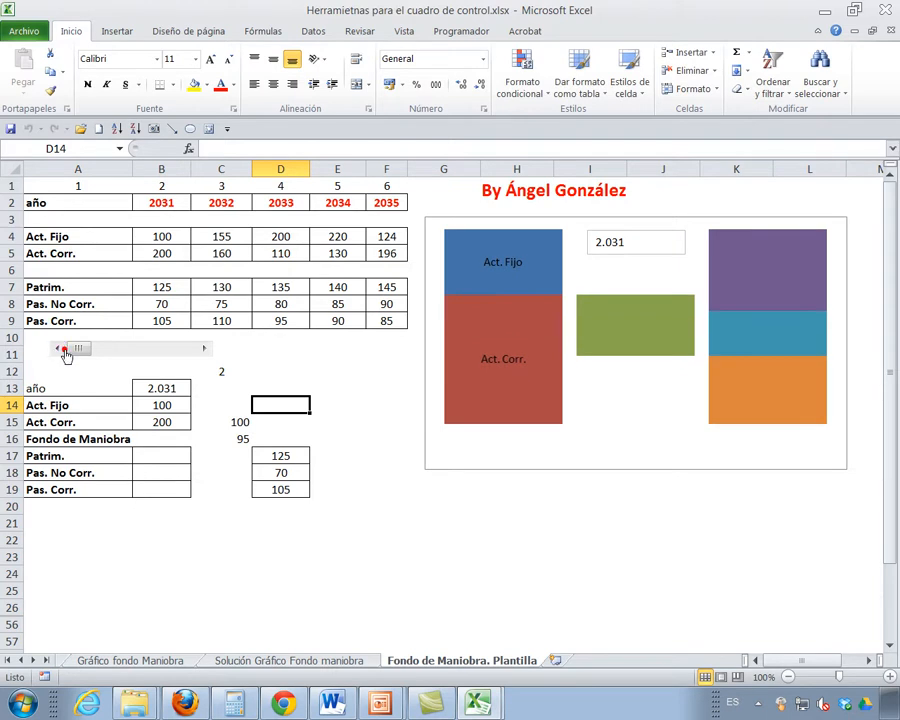
left_click(205, 349)
left_click(205, 349)
left_click(205, 349)
left_click(205, 349)
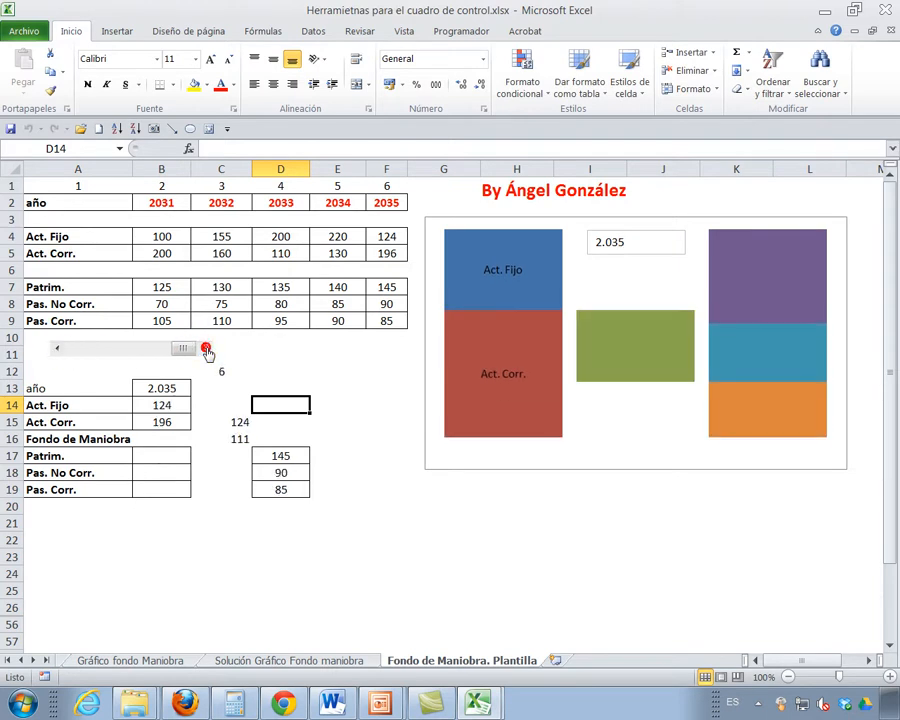
- Move the lookup block that starts at A12 so that it starts at Q10, and return to column A
left_click_drag(53, 373, 638, 486)
left_click(778, 663)
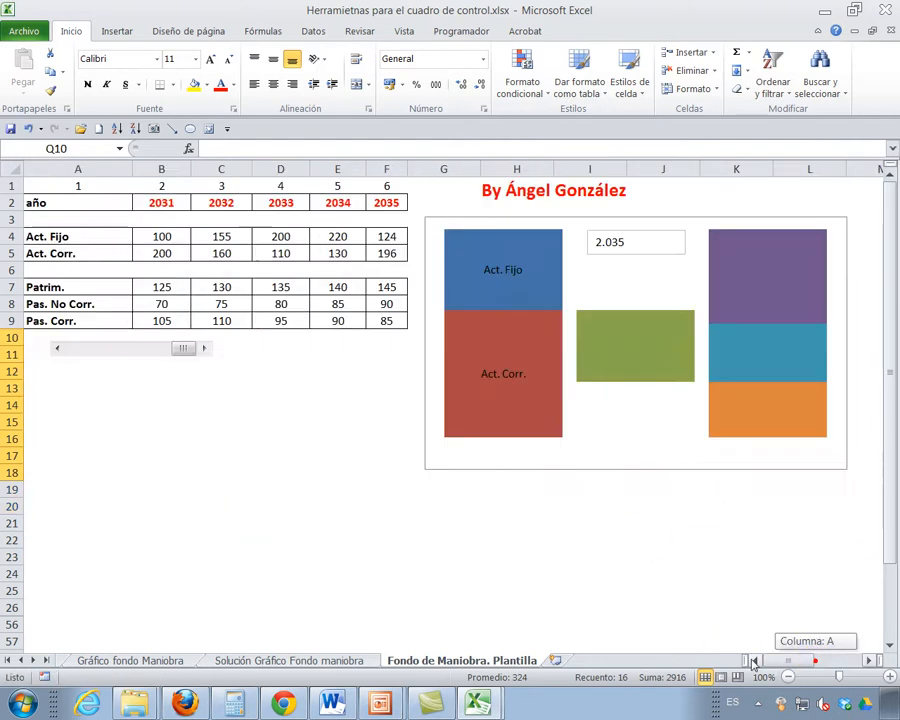
- Move the chart directly below the scroll bar and place the year text box above its green block again
left_click(658, 454)
left_click_drag(658, 454, 646, 467)
left_click_drag(484, 473, 113, 630)
left_click(660, 488)
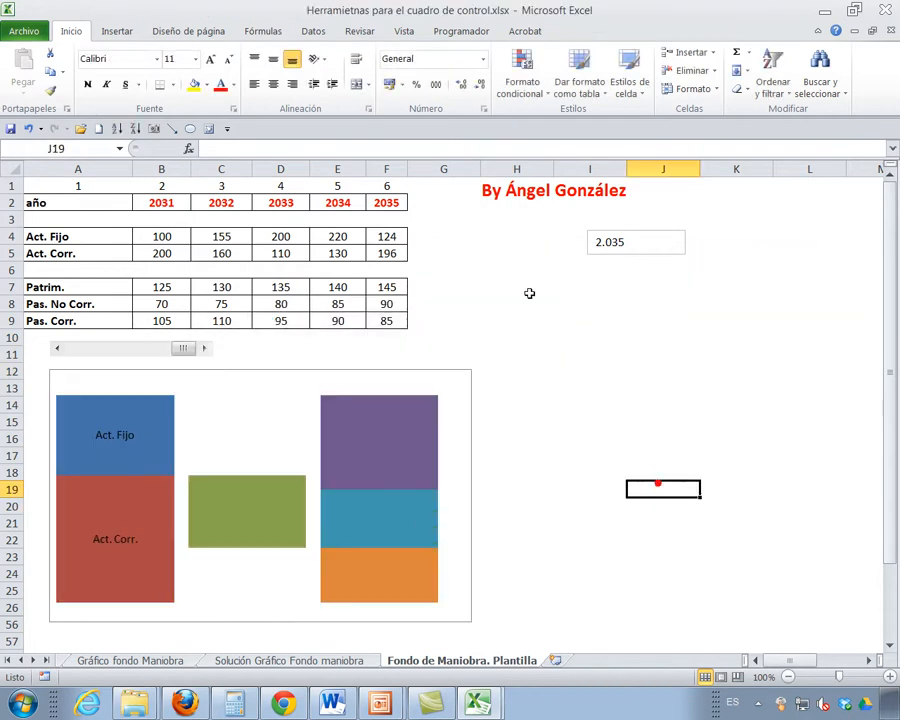
left_click_drag(656, 258, 261, 417)
left_click(335, 354)
- Step the scroll bar down from 6 to 2 to check the year text box and chart in their new position
left_click(59, 356)
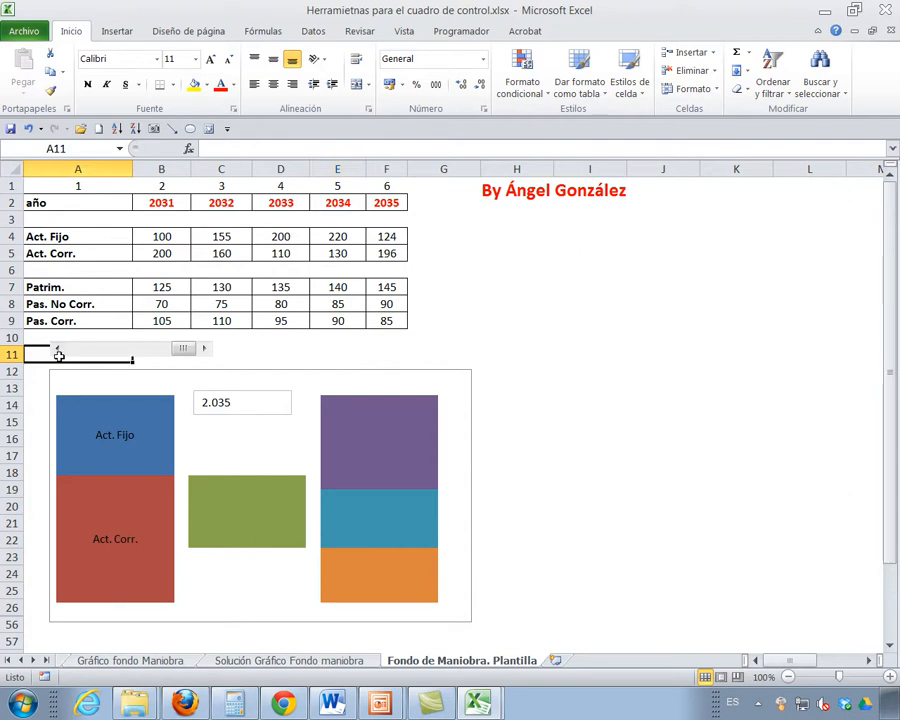
left_click(58, 349)
left_click(58, 349)
left_click(58, 349)
left_click(58, 349)
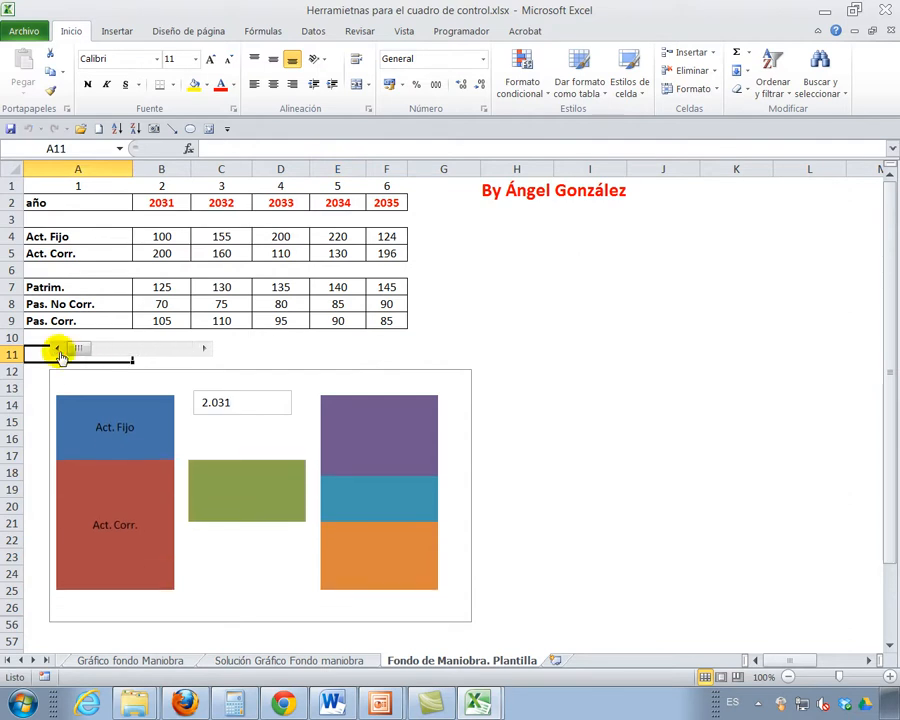
- Hide the block of columns starting at P that contains the lookup table, and return to column A
left_click(872, 660)
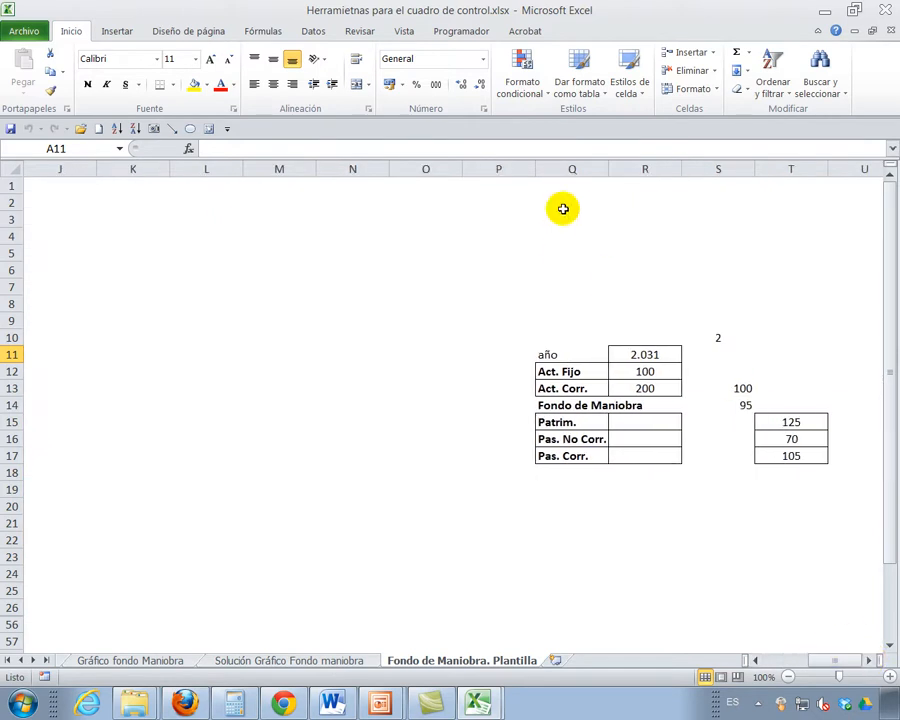
left_click_drag(494, 170, 788, 168)
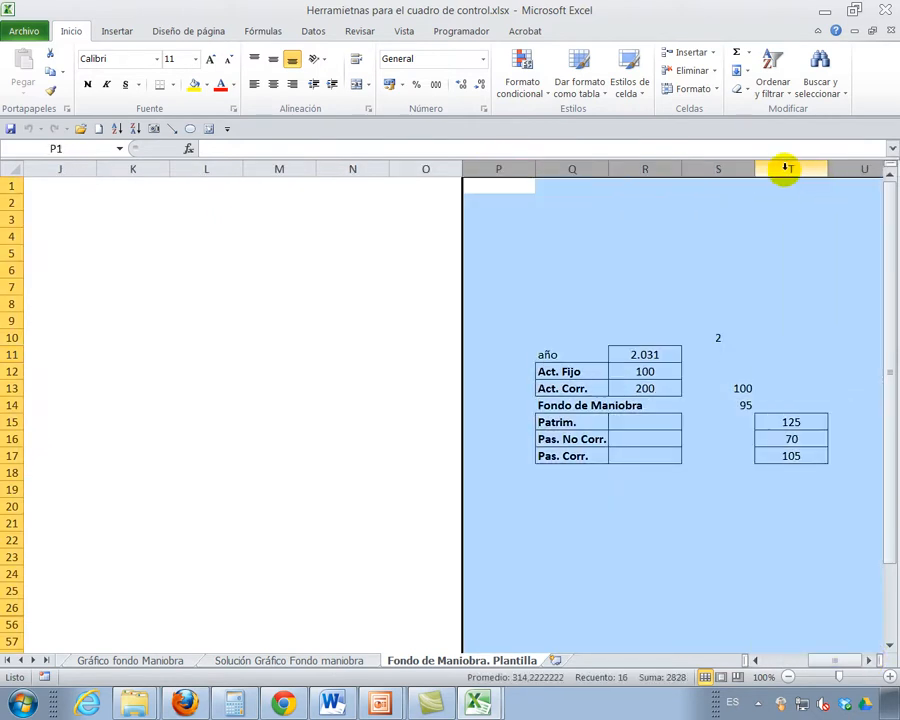
right_click(788, 168)
left_click(726, 380)
left_click_drag(822, 660, 630, 690)
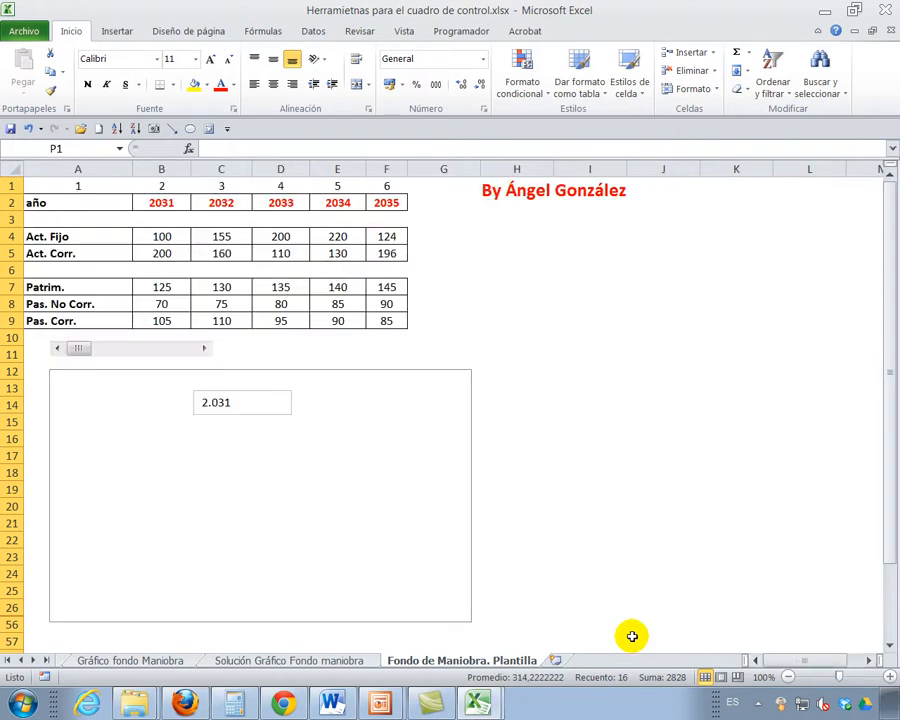
- Enable "Mostrar datos en filas y columnas ocultas" in the chart's data source settings so it plots the hidden lookup columns
left_click(457, 396)
right_click(457, 394)
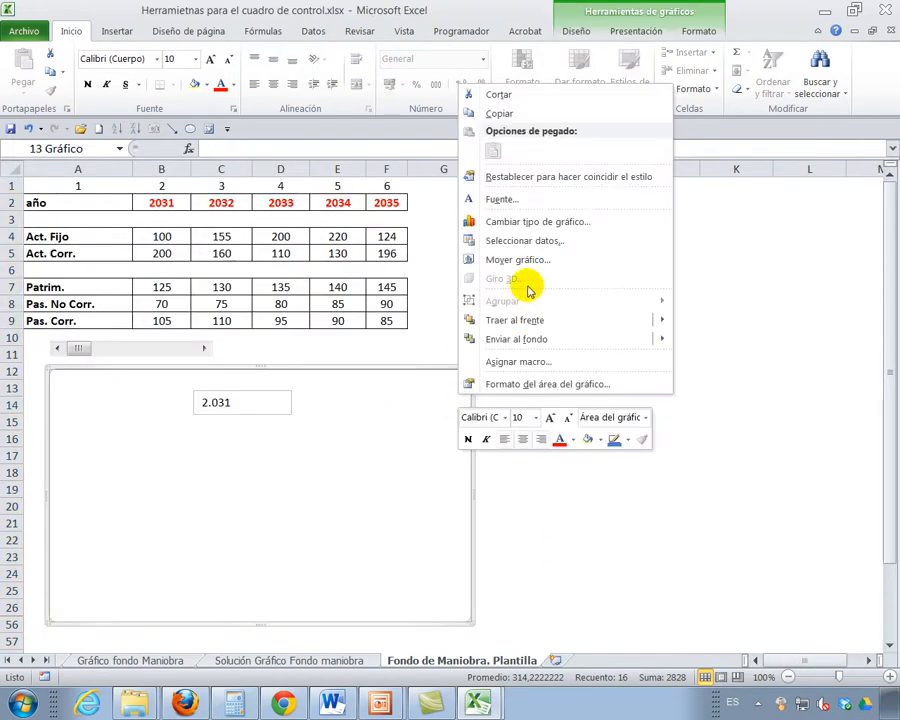
left_click(538, 242)
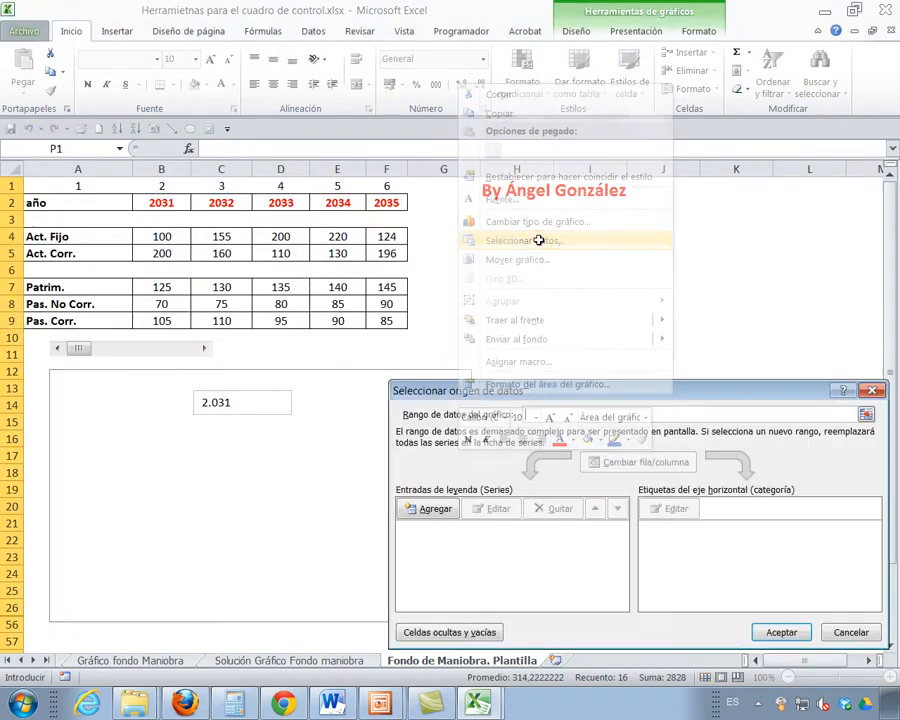
left_click(448, 633)
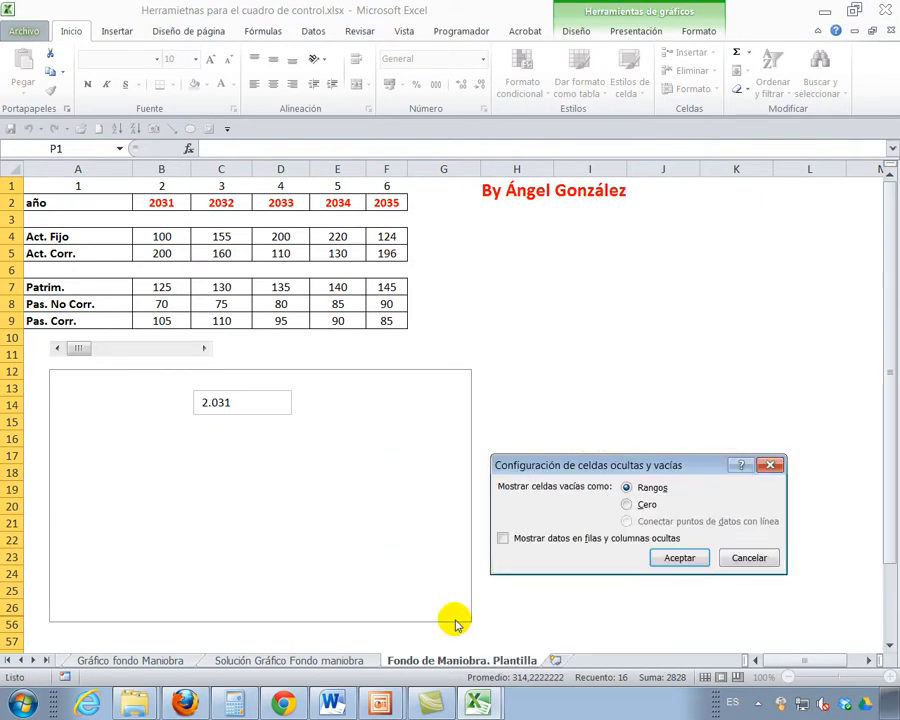
left_click(556, 539)
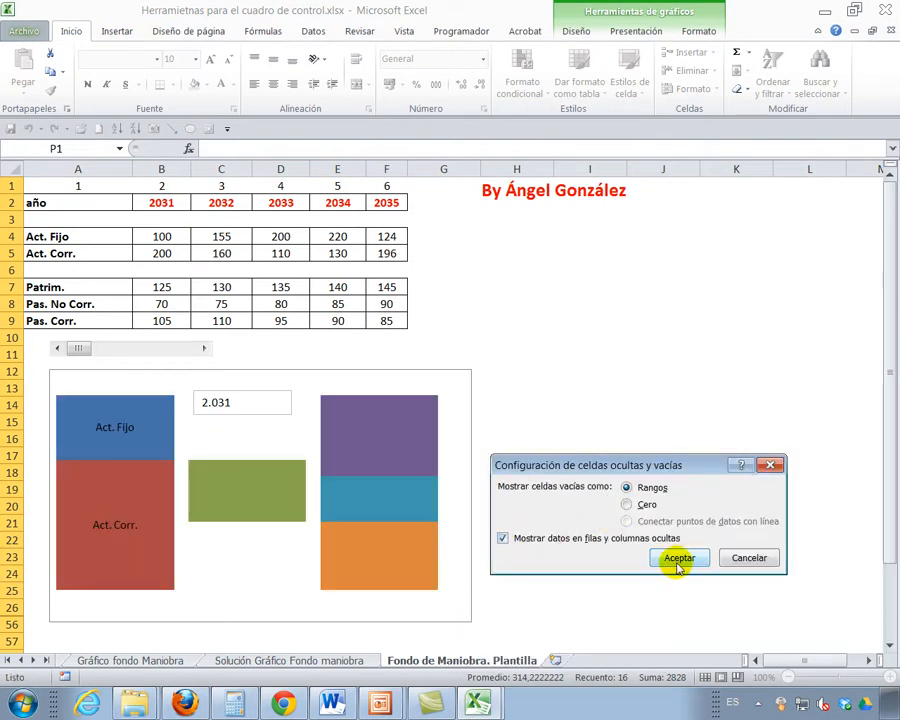
left_click(668, 558)
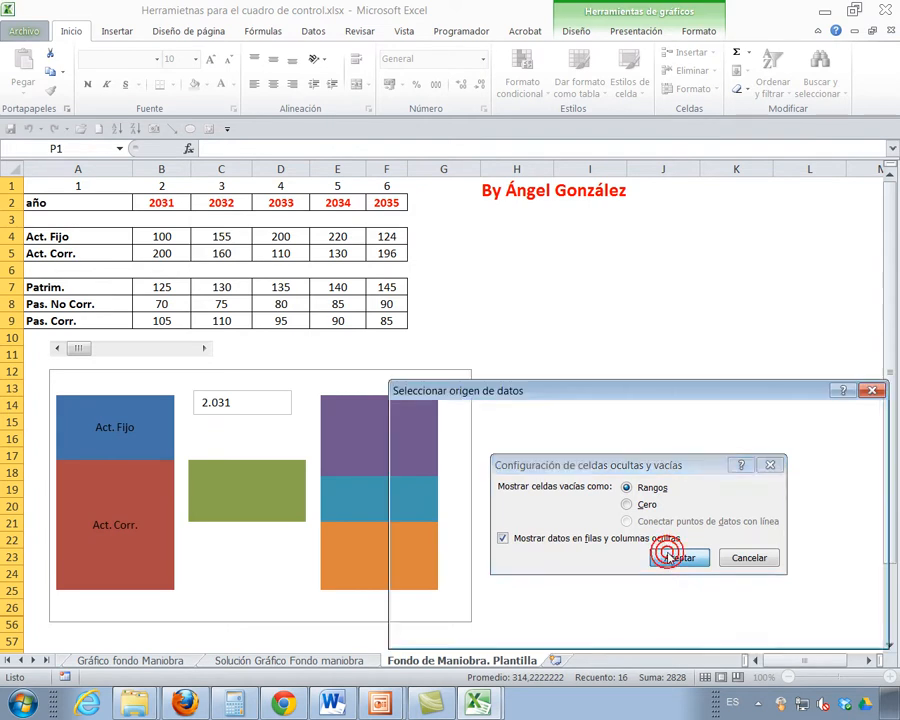
left_click(775, 630)
left_click(585, 335)
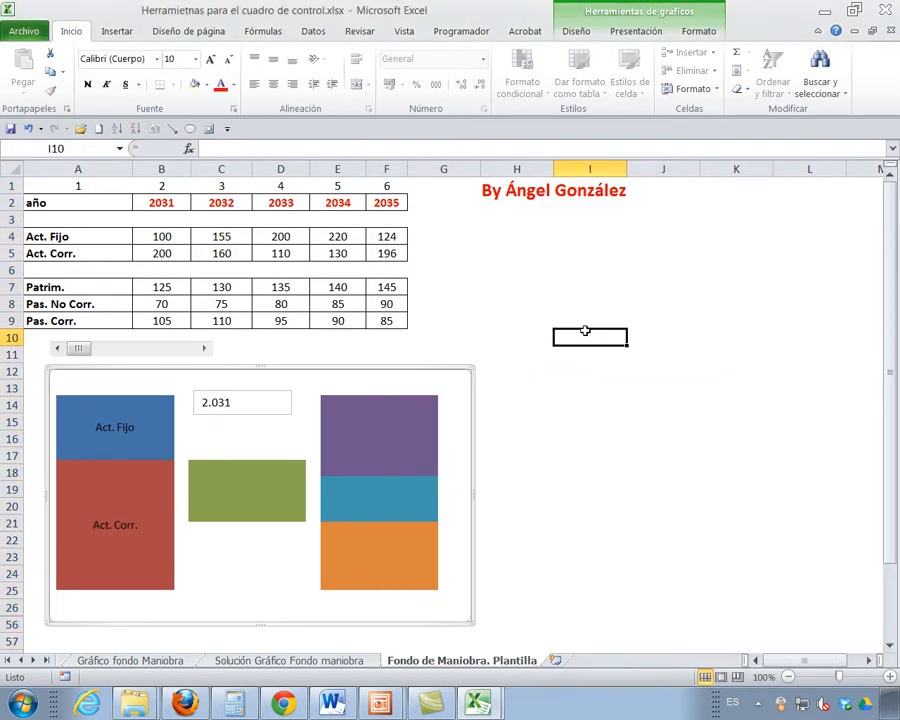
- Test the chart and year text box with the lookup columns hidden by stepping the scroll bar up three years and back to 2031
left_click(205, 348)
left_click(204, 348)
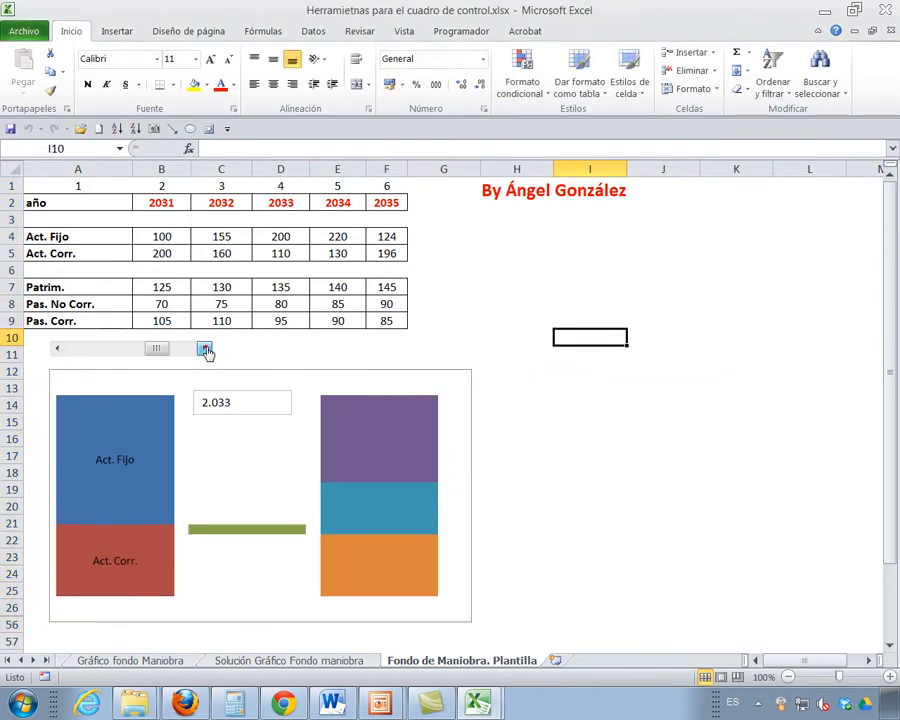
left_click(204, 348)
left_click(57, 348)
left_click(56, 349)
left_click(56, 349)
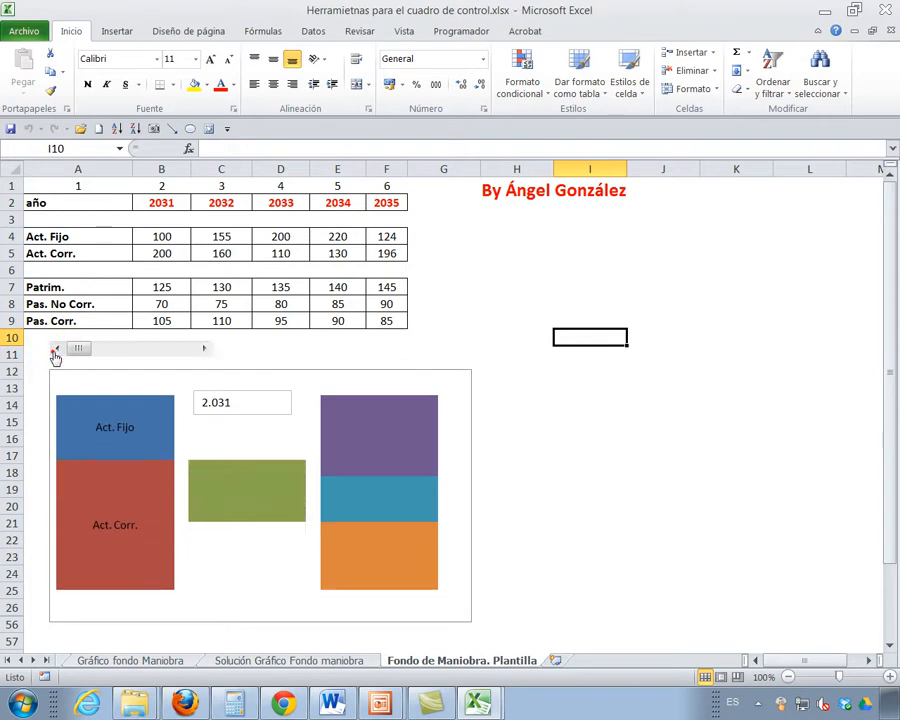